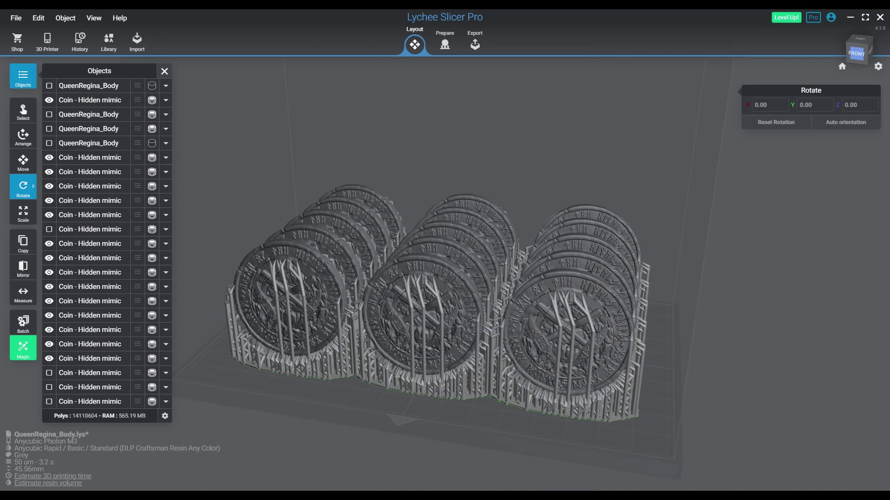
Switch to the Prepare stage and clip the supported coins at about 5 mm height to examine their support cross-sections
{"action": "right_click_drag", "start_coordinate": [445, 301], "coordinate": [429, 282]}
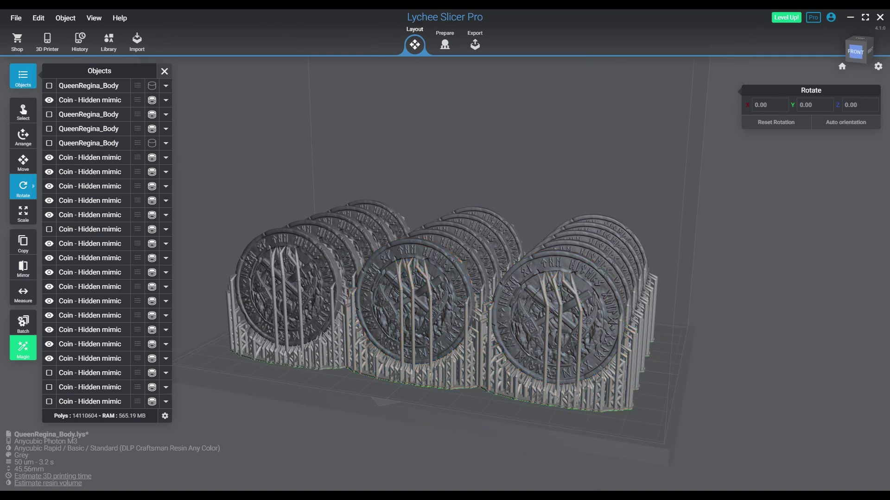
{"action": "scroll", "coordinate": [565, 293], "scroll_direction": "up", "scroll_amount": 3}
{"action": "scroll", "coordinate": [579, 325], "scroll_direction": "down", "scroll_amount": 1}
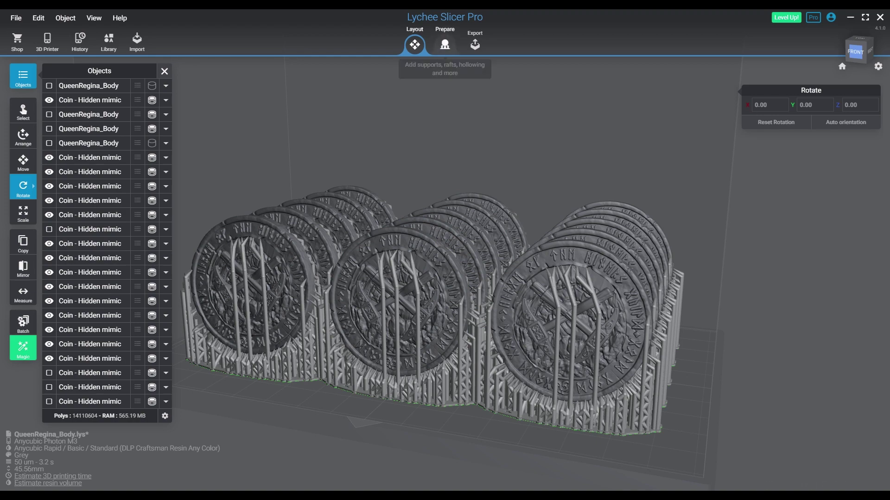
{"action": "left_click", "coordinate": [445, 44]}
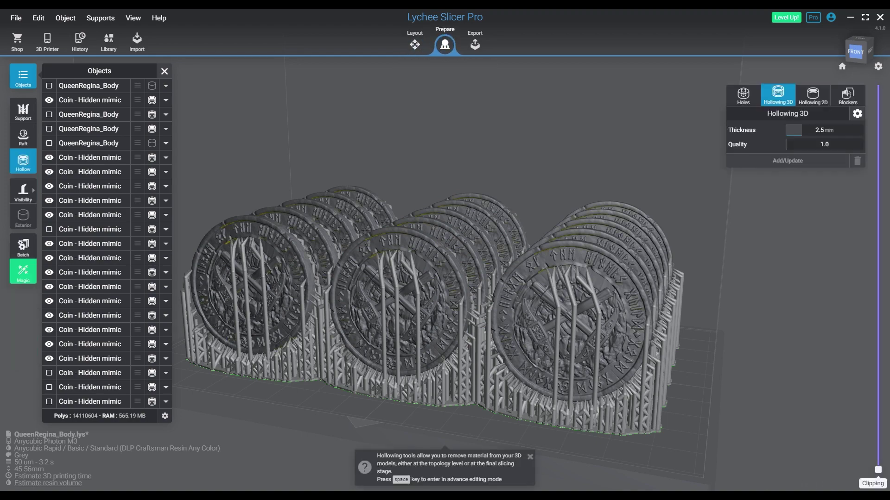
{"action": "right_click_drag", "start_coordinate": [445, 232], "coordinate": [478, 335]}
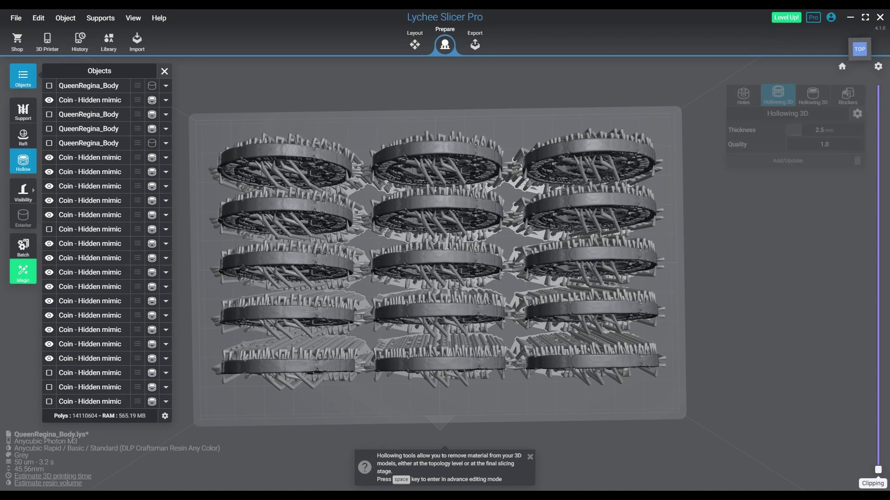
{"action": "left_click_drag", "start_coordinate": [878, 470], "coordinate": [878, 427]}
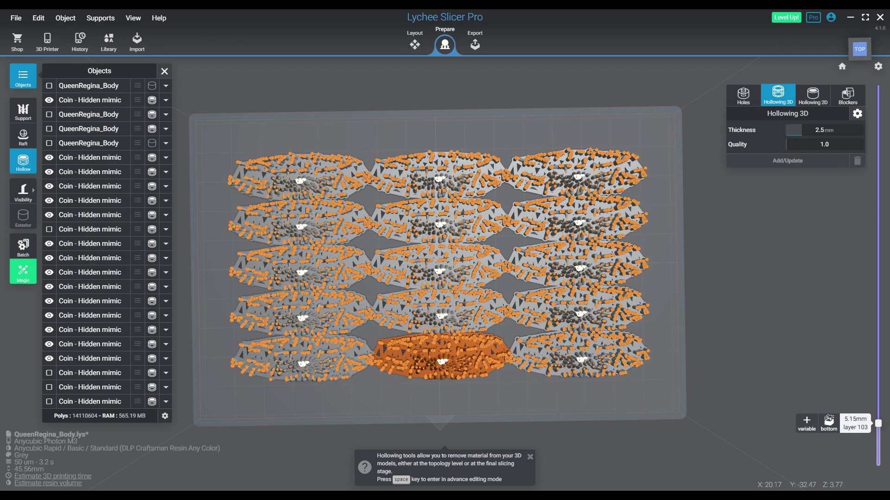
{"action": "scroll", "coordinate": [445, 260], "scroll_direction": "up", "scroll_amount": 10}
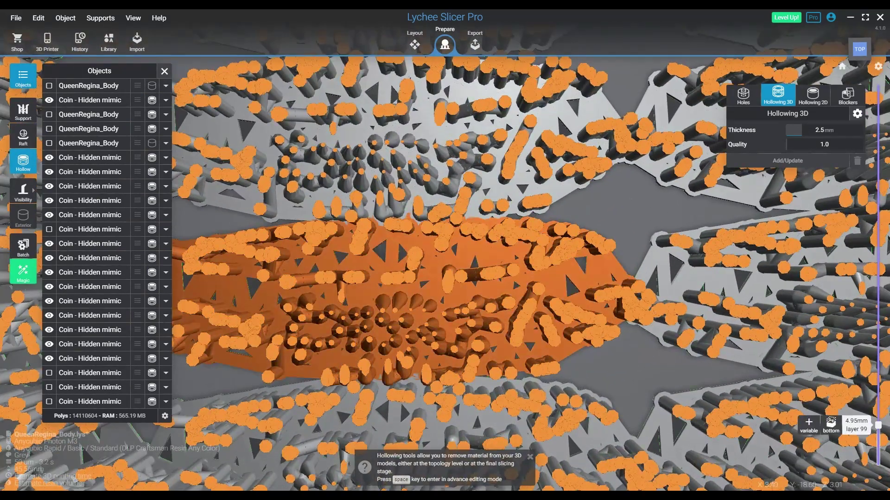
{"action": "right_click_drag", "start_coordinate": [445, 352], "coordinate": [450, 273]}
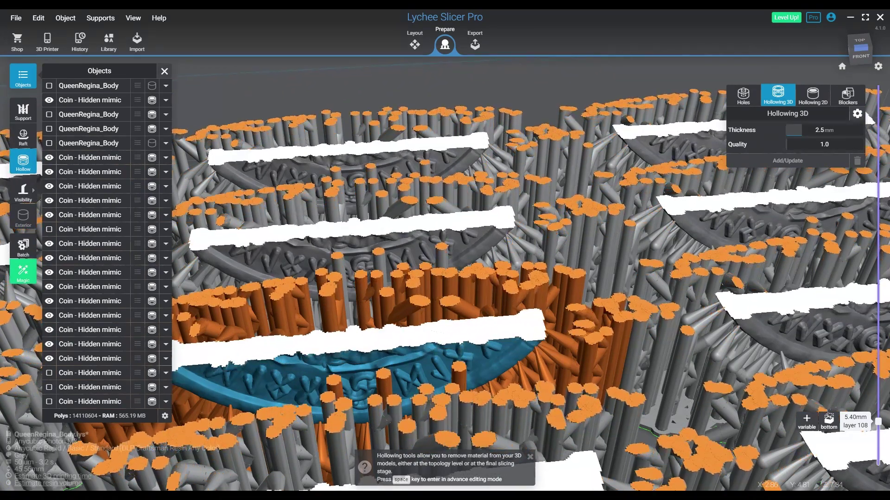
Examine the coins' cross-sections layer by layer up to the topmost layer, and turn clipping off
{"action": "key", "text": "Up"}
{"action": "key", "text": "Up"}
{"action": "key", "text": "Up"}
{"action": "key", "text": "Up"}
{"action": "key", "text": "Up"}
{"action": "key", "text": "Up"}
{"action": "key", "text": "Up"}
{"action": "key", "text": "Up"}
{"action": "key", "text": "Up"}
{"action": "key", "text": "Up"}
{"action": "key", "text": "Up"}
{"action": "key", "text": "Up"}
{"action": "key", "text": "Up"}
{"action": "key", "text": "Up"}
{"action": "key", "text": "Up"}
{"action": "key", "text": "Up"}
{"action": "key", "text": "Up"}
{"action": "key", "text": "Up"}
{"action": "key", "text": "Up"}
{"action": "key", "text": "Up"}
{"action": "key", "text": "Up"}
{"action": "key", "text": "Up"}
{"action": "key", "text": "Up"}
{"action": "key", "text": "Up"}
{"action": "key", "text": "Up"}
{"action": "key", "text": "Up"}
{"action": "key", "text": "Up"}
{"action": "key", "text": "Up"}
{"action": "key", "text": "Up"}
{"action": "key", "text": "Up"}
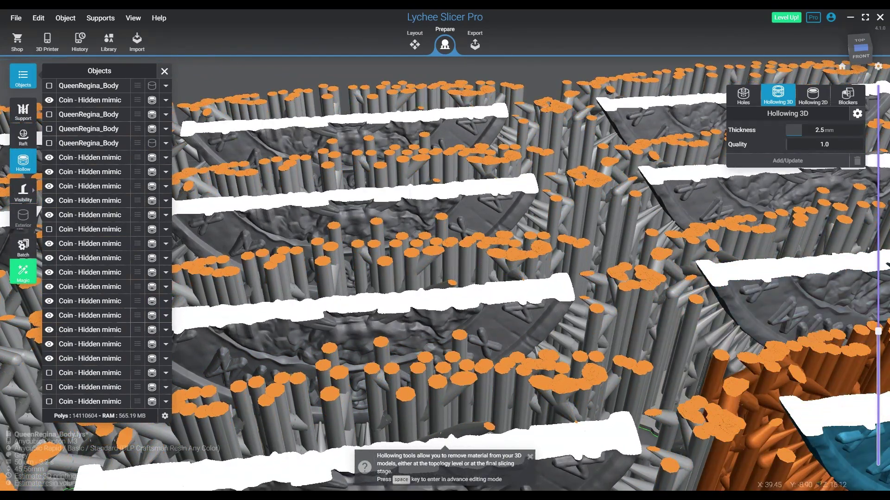
{"action": "left_click_drag", "start_coordinate": [878, 332], "coordinate": [878, 95]}
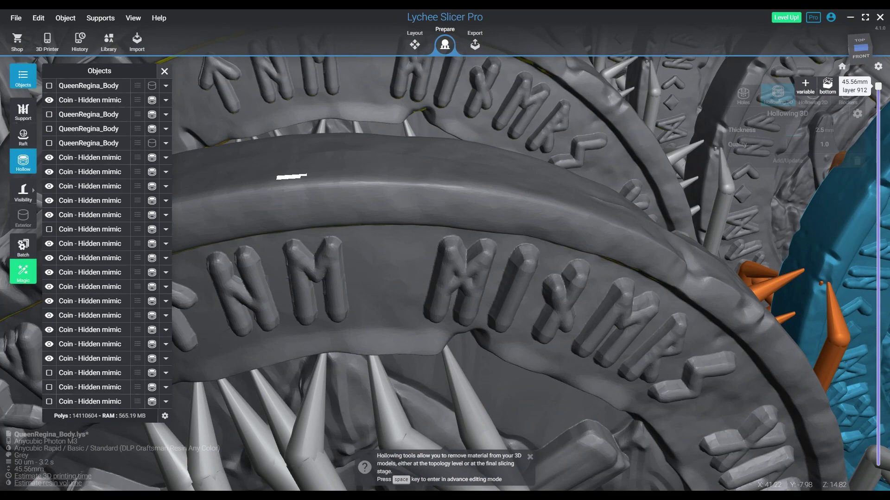
{"action": "left_click_drag", "start_coordinate": [878, 203], "coordinate": [878, 471]}
Select a supported coin in the plate's rightmost column and examine its supports and relief from several sides
{"action": "left_click", "coordinate": [767, 199], "text": "ctrl"}
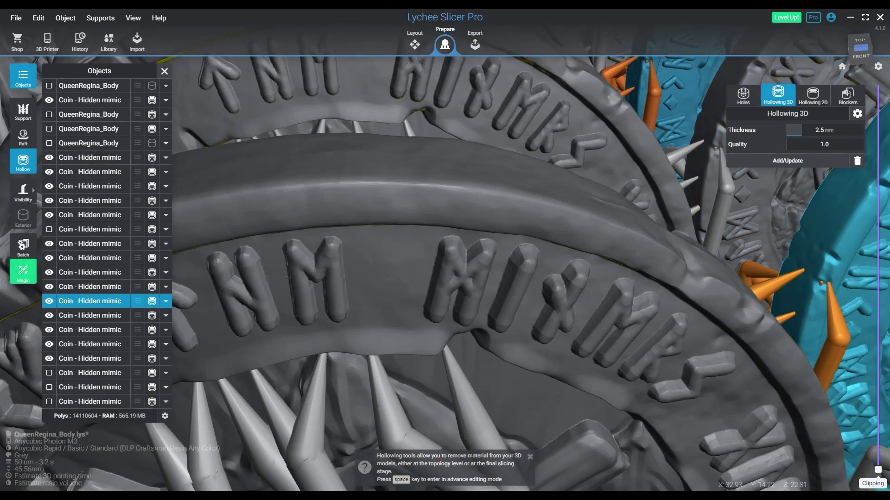
{"action": "scroll", "coordinate": [558, 160], "scroll_direction": "down", "scroll_amount": 2}
{"action": "left_click", "coordinate": [492, 199], "text": "ctrl"}
{"action": "scroll", "coordinate": [491, 232], "scroll_direction": "up", "scroll_amount": 3}
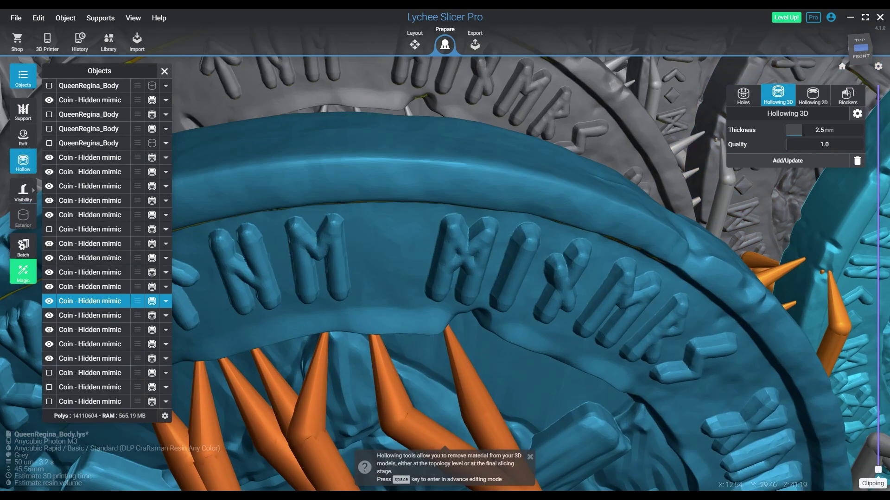
{"action": "right_click_drag", "start_coordinate": [491, 241], "coordinate": [325, 173]}
{"action": "left_click", "coordinate": [487, 227]}
{"action": "scroll", "coordinate": [488, 227], "scroll_direction": "down", "scroll_amount": 7}
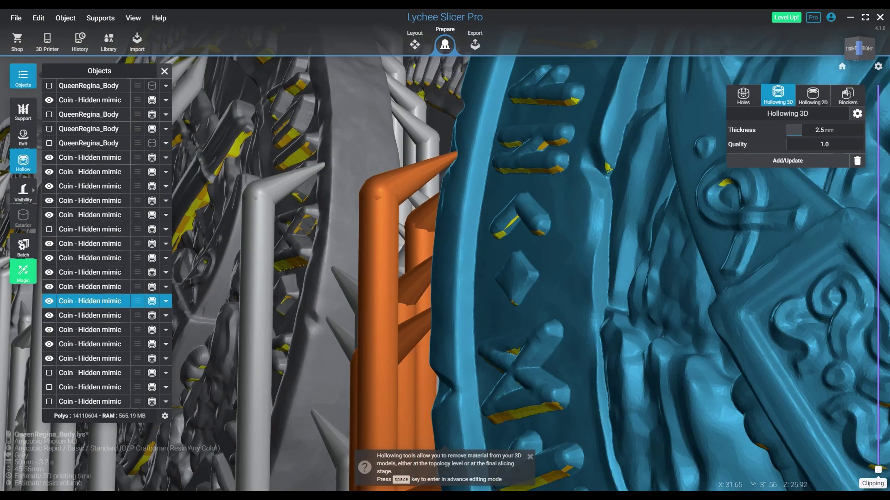
{"action": "scroll", "coordinate": [487, 227], "scroll_direction": "down", "scroll_amount": 8}
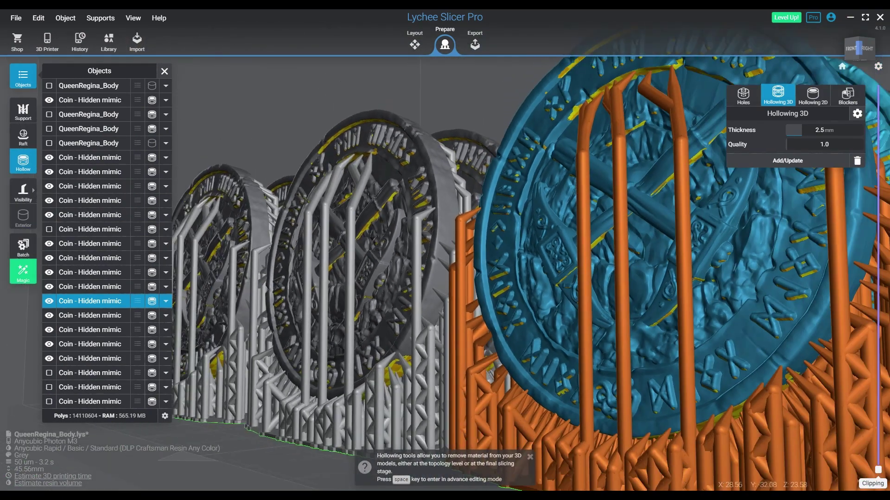
{"action": "right_click_drag", "start_coordinate": [488, 227], "coordinate": [561, 284]}
{"action": "scroll", "coordinate": [512, 246], "scroll_direction": "down", "scroll_amount": 10}
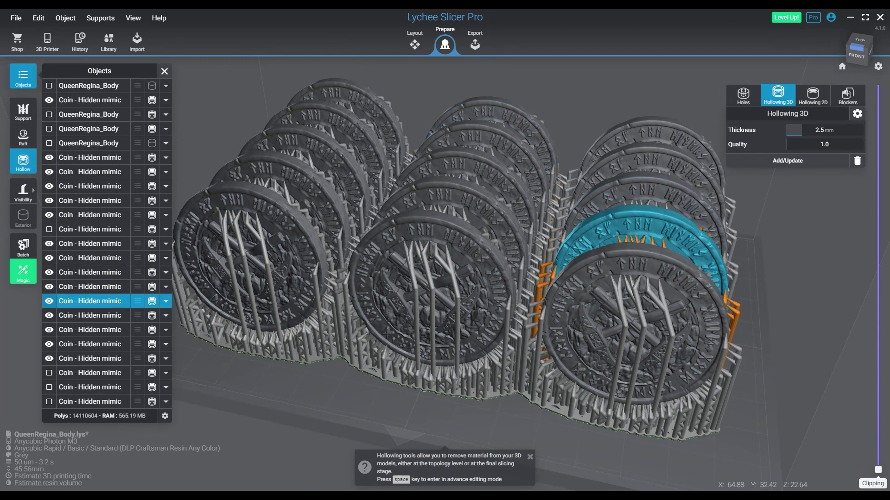
Hide all the visible supported Coin - Hidden mimic objects on the build plate
{"action": "left_click", "coordinate": [49, 200]}
{"action": "left_click", "coordinate": [49, 157]}
{"action": "left_click", "coordinate": [49, 214]}
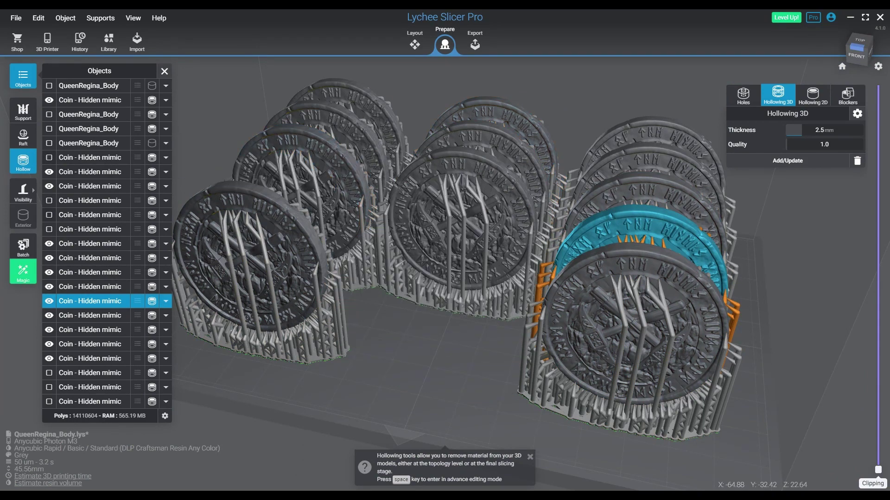
{"action": "left_click", "coordinate": [49, 185]}
{"action": "left_click", "coordinate": [50, 171]}
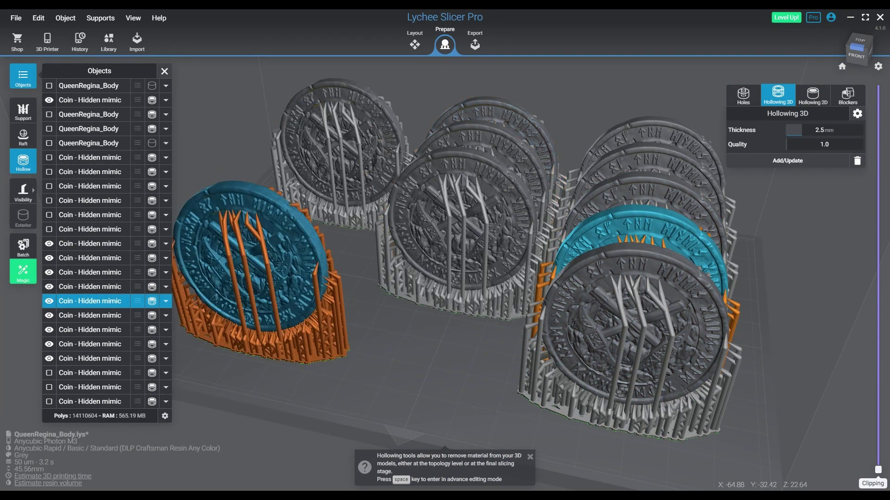
{"action": "left_click", "coordinate": [50, 100]}
{"action": "left_click", "coordinate": [49, 244]}
{"action": "left_click", "coordinate": [49, 273]}
{"action": "left_click", "coordinate": [49, 287]}
{"action": "left_click", "coordinate": [49, 301]}
{"action": "left_click", "coordinate": [50, 316]}
{"action": "left_click", "coordinate": [50, 330]}
{"action": "left_click", "coordinate": [49, 358]}
{"action": "left_click", "coordinate": [49, 345]}
Show the large, medium and small QueenRegina_Body figures together on the build plate
{"action": "left_click", "coordinate": [49, 85]}
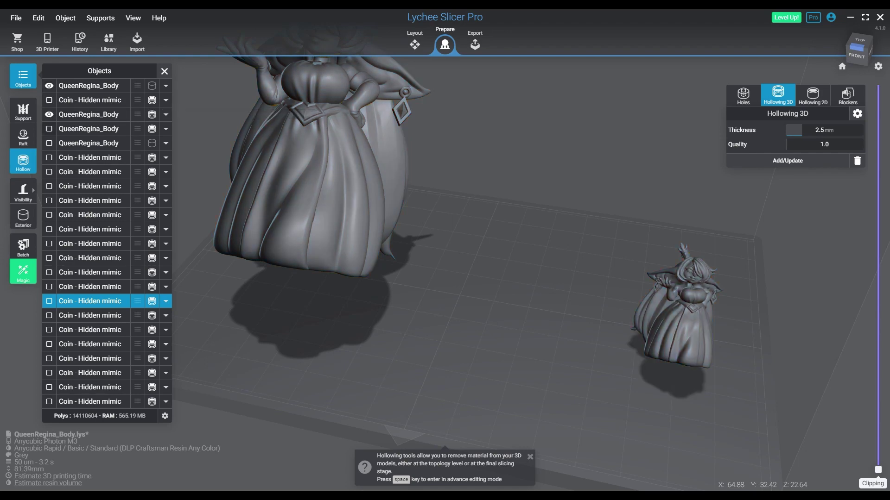
{"action": "left_click", "coordinate": [50, 128]}
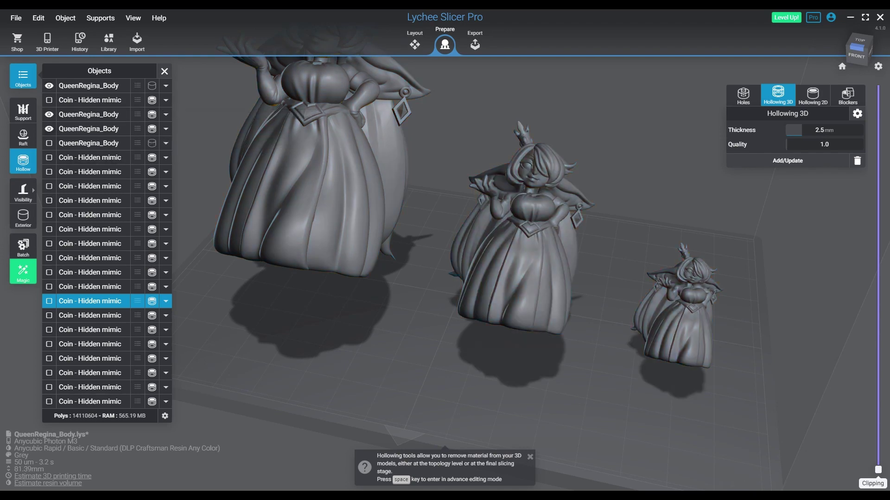
{"action": "right_click_drag", "start_coordinate": [510, 278], "coordinate": [538, 273]}
{"action": "middle_click_drag", "start_coordinate": [537, 273], "coordinate": [537, 348]}
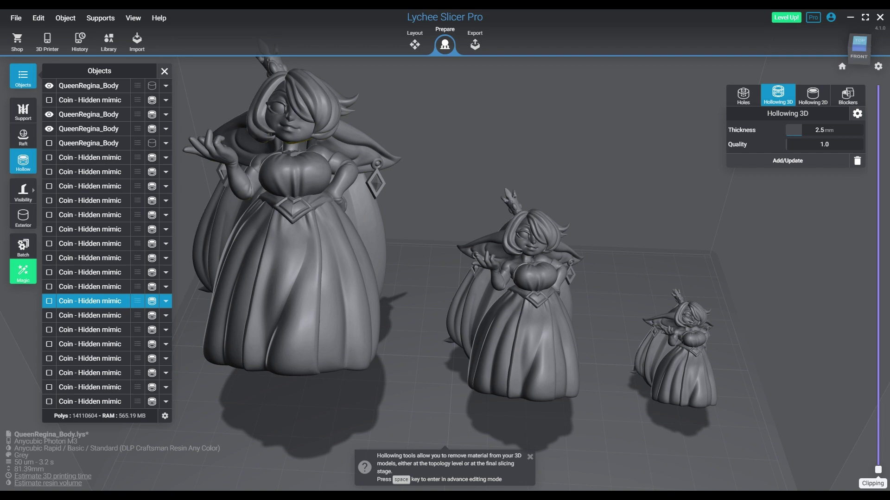
Examine the three figures' cross-sections from above through their layers, and view a low cut from the side
{"action": "left_click", "coordinate": [859, 42]}
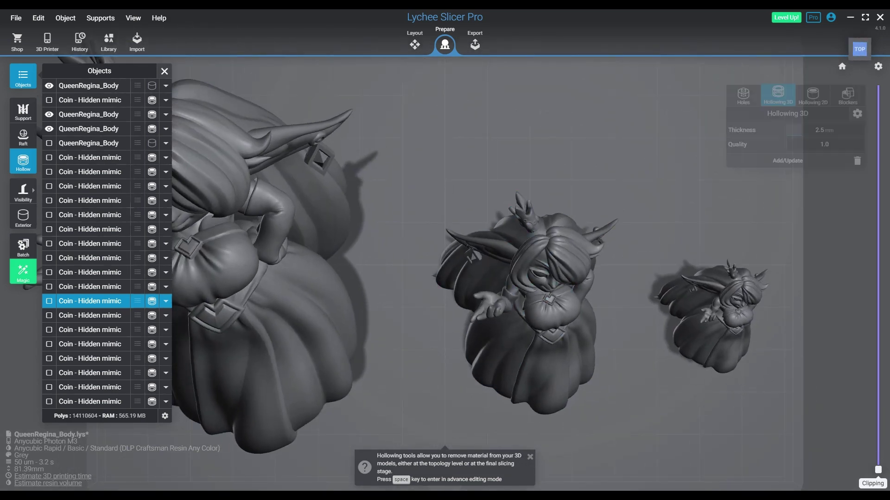
{"action": "left_click_drag", "start_coordinate": [878, 470], "coordinate": [878, 450]}
{"action": "key", "text": "Up"}
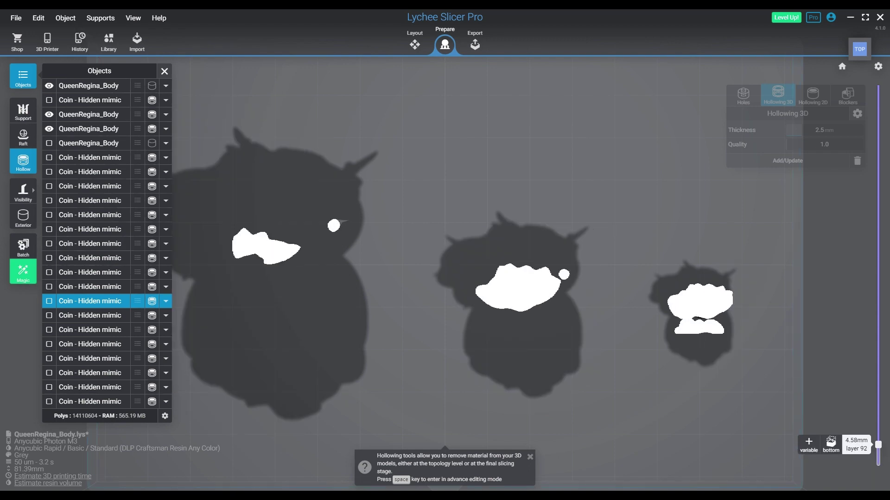
{"action": "key", "text": "Up"}
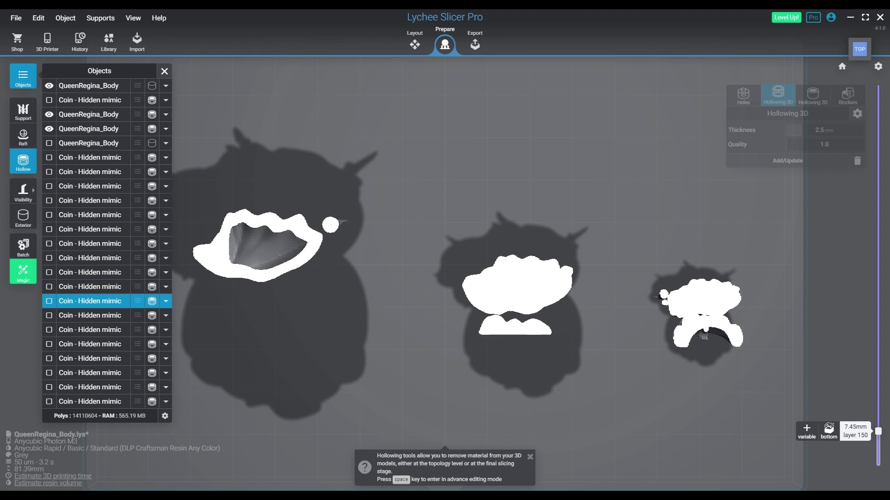
{"action": "key", "text": "Up"}
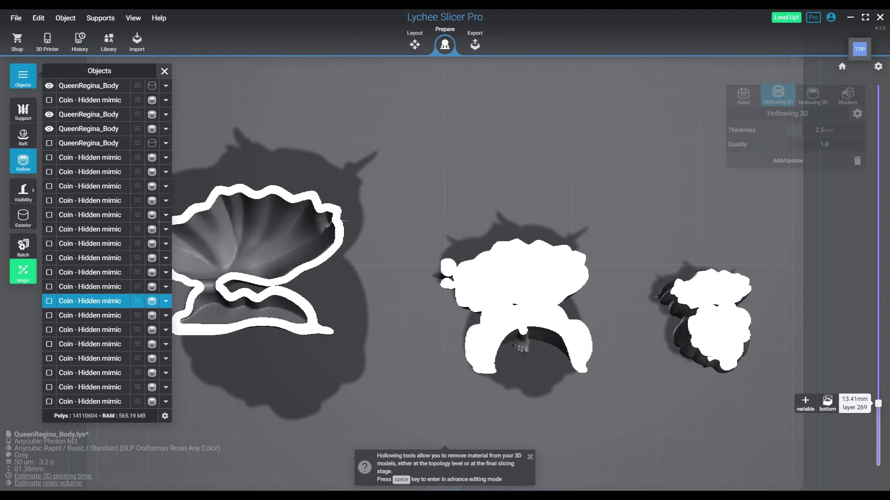
{"action": "key", "text": "Up"}
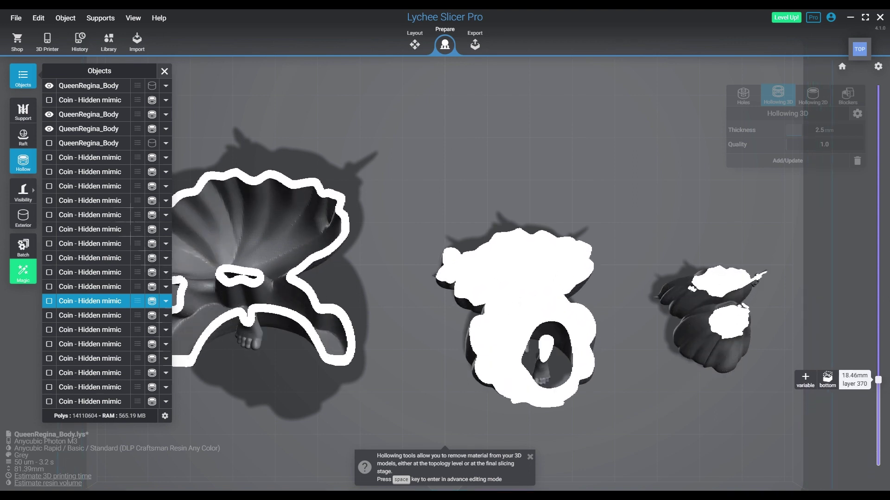
{"action": "key", "text": "Up"}
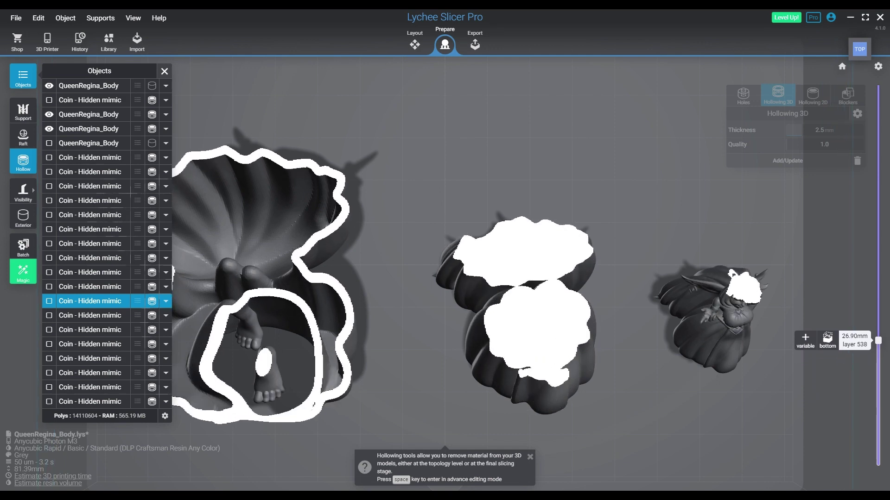
{"action": "key", "text": "Up"}
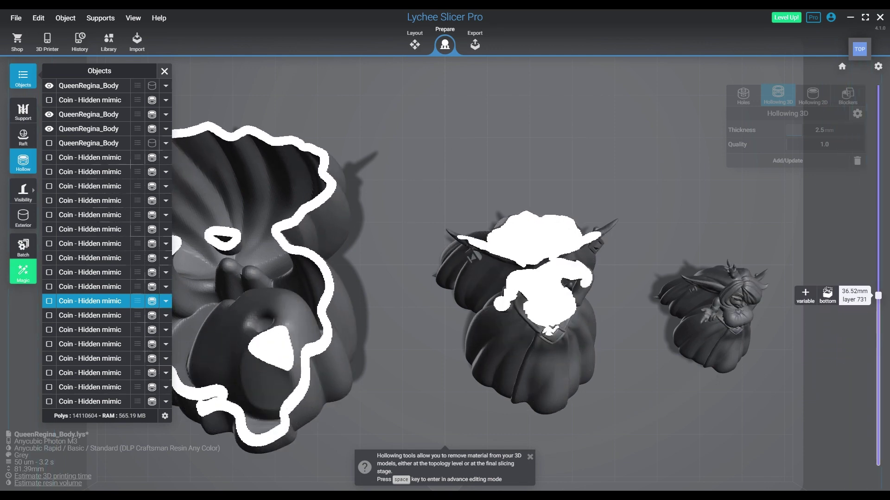
{"action": "key", "text": "Up"}
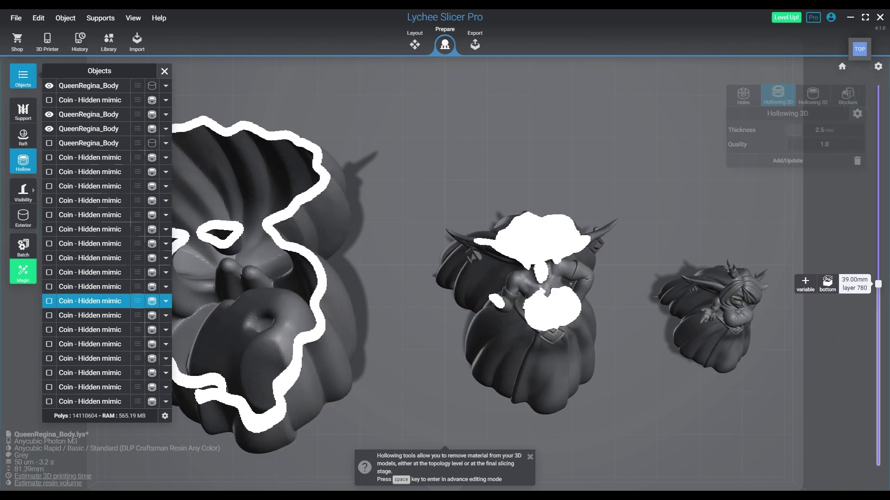
{"action": "key", "text": "Up"}
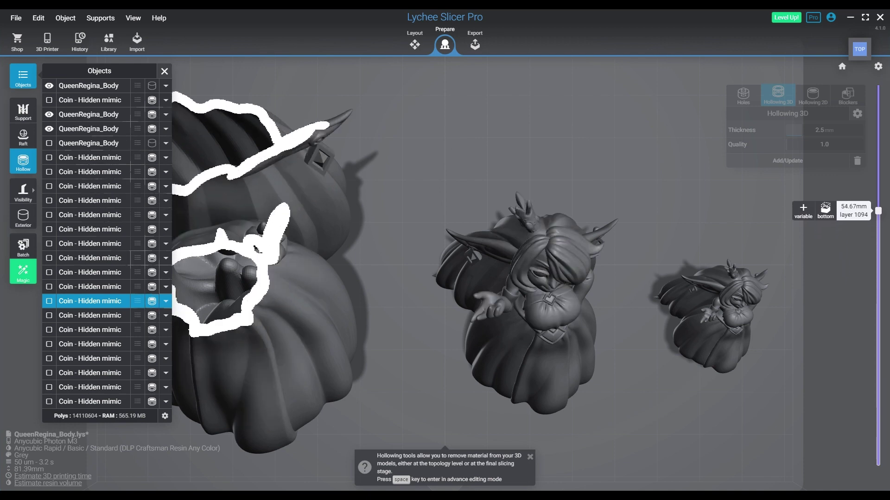
{"action": "key", "text": "Up"}
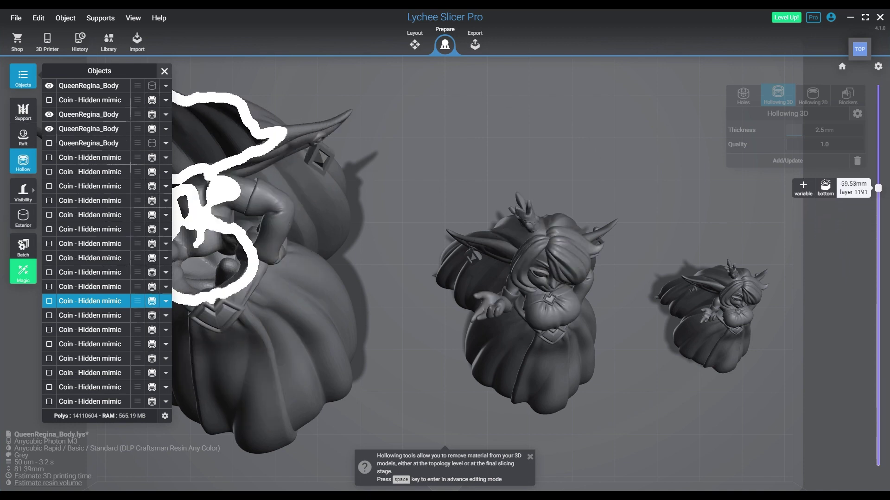
{"action": "key", "text": "Down"}
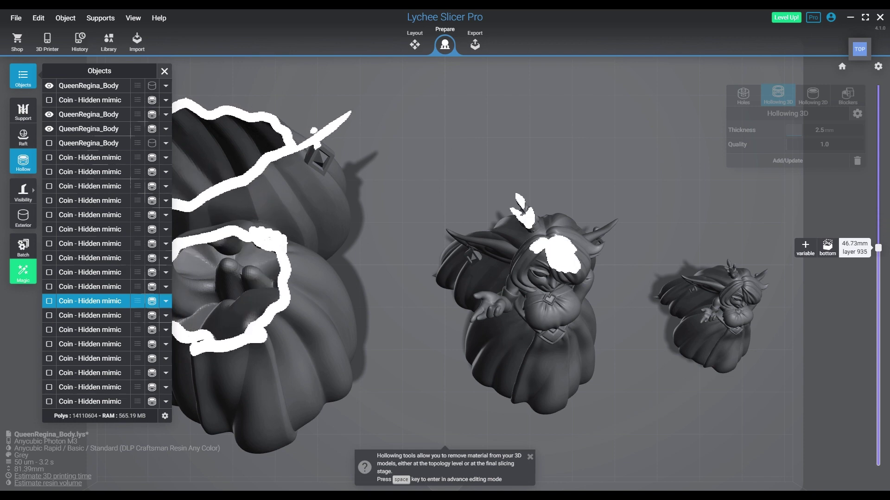
{"action": "key", "text": "Down"}
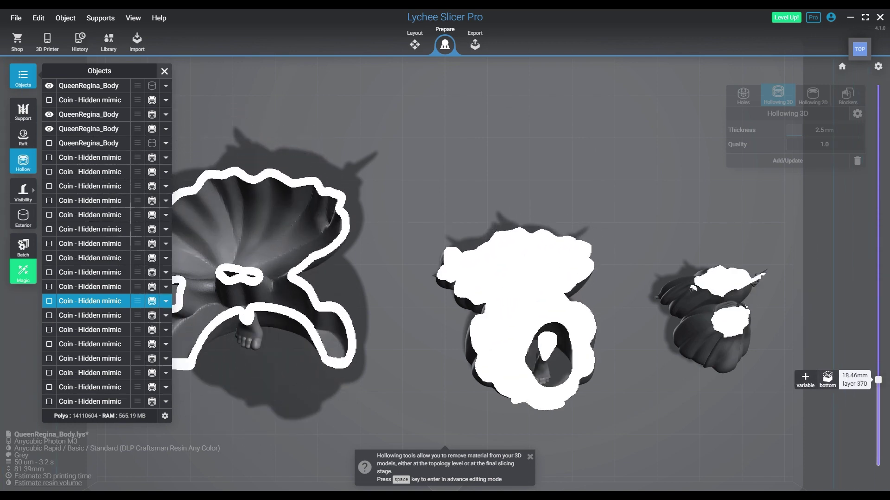
{"action": "key", "text": "Down"}
{"action": "right_click_drag", "start_coordinate": [464, 324], "coordinate": [398, 194]}
{"action": "right_click_drag", "start_coordinate": [463, 361], "coordinate": [412, 382]}
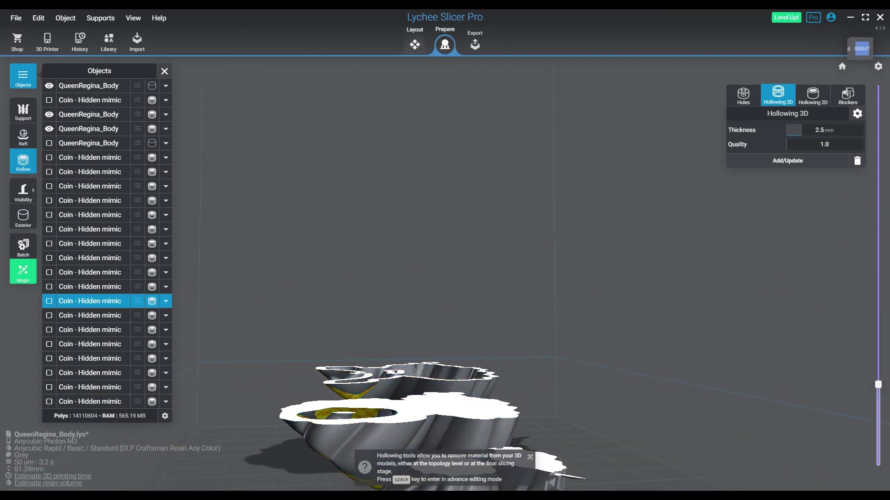
Return to the Layout stage and hide the large and small figures, leaving only the medium QueenRegina_Body shown
{"action": "left_click", "coordinate": [415, 44]}
{"action": "right_click_drag", "start_coordinate": [403, 195], "coordinate": [542, 231]}
{"action": "right_click_drag", "start_coordinate": [287, 287], "coordinate": [264, 289]}
{"action": "left_click", "coordinate": [49, 129]}
{"action": "left_click", "coordinate": [49, 129]}
{"action": "left_click", "coordinate": [49, 114]}
{"action": "left_click", "coordinate": [49, 100]}
{"action": "left_click", "coordinate": [49, 86]}
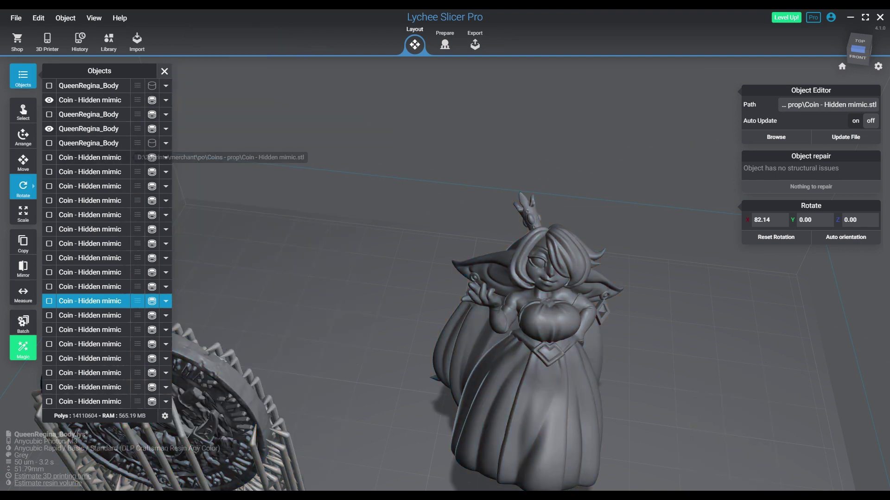
{"action": "left_click", "coordinate": [49, 129]}
{"action": "left_click", "coordinate": [49, 99]}
{"action": "left_click", "coordinate": [49, 128]}
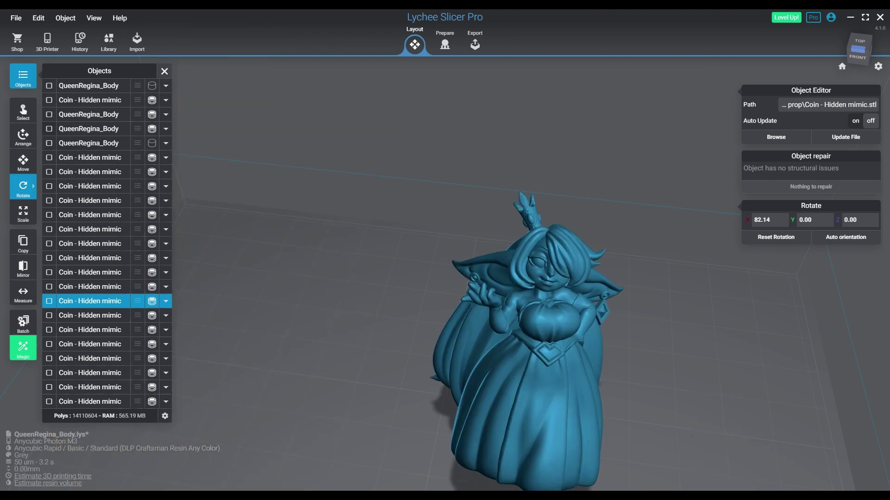
Examine the medium QueenRegina_Body figure's cross-section from above in the Prepare stage
{"action": "middle_click_drag", "start_coordinate": [658, 325], "coordinate": [486, 283]}
{"action": "mouse_move", "coordinate": [486, 282]}
{"action": "right_mouse_down"}
{"action": "mouse_move", "coordinate": [511, 283]}
{"action": "mouse_move", "coordinate": [517, 296]}
{"action": "mouse_move", "coordinate": [484, 296]}
{"action": "right_mouse_up"}
{"action": "scroll", "coordinate": [511, 288], "scroll_direction": "up", "scroll_amount": 3}
{"action": "scroll", "coordinate": [482, 290], "scroll_direction": "up", "scroll_amount": 3}
{"action": "left_click", "coordinate": [445, 42]}
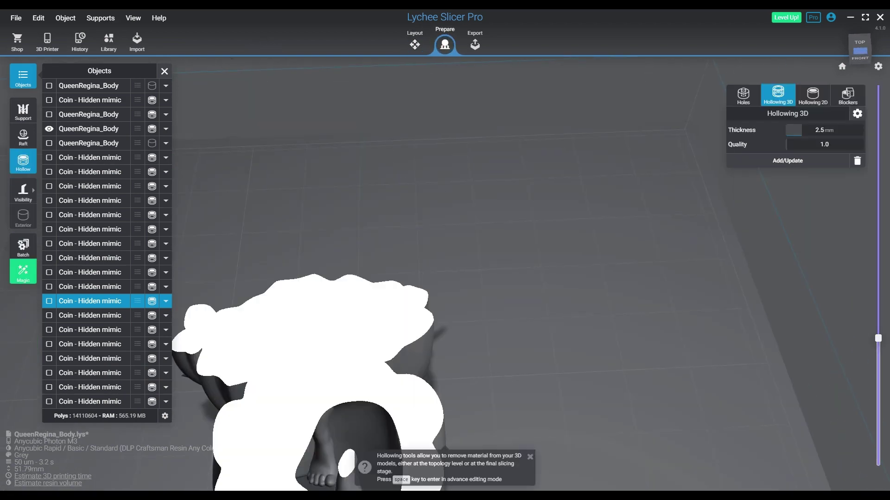
{"action": "middle_click_drag", "start_coordinate": [463, 370], "coordinate": [494, 121]}
{"action": "right_click_drag", "start_coordinate": [487, 186], "coordinate": [512, 281]}
{"action": "middle_click_drag", "start_coordinate": [461, 220], "coordinate": [488, 383]}
{"action": "scroll", "coordinate": [488, 384], "scroll_direction": "down", "scroll_amount": 1}
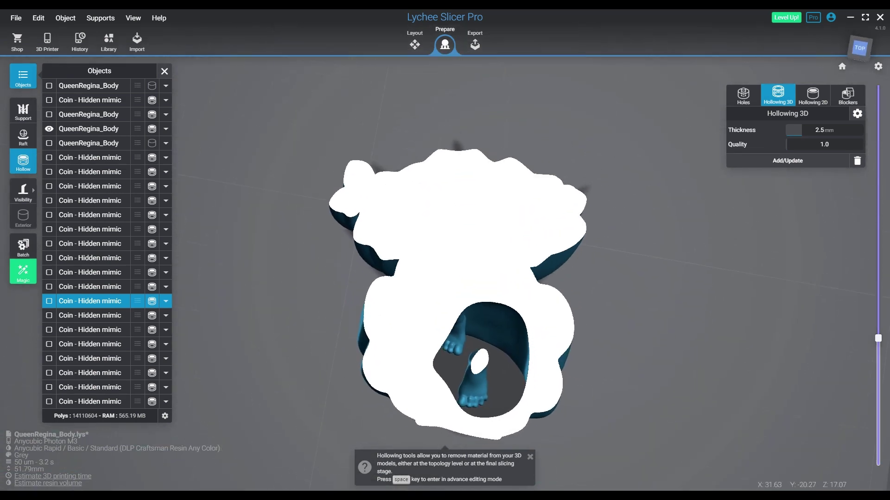
{"action": "right_click_drag", "start_coordinate": [488, 384], "coordinate": [498, 381]}
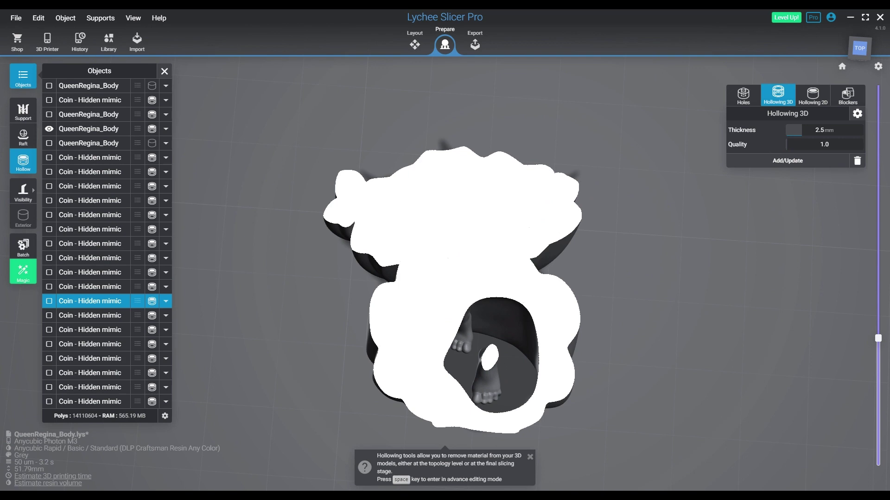
Return to the Layout stage and rotate the medium QueenRegina_Body figure slightly about its X axis
{"action": "left_click", "coordinate": [414, 44]}
{"action": "right_click_drag", "start_coordinate": [468, 296], "coordinate": [480, 222]}
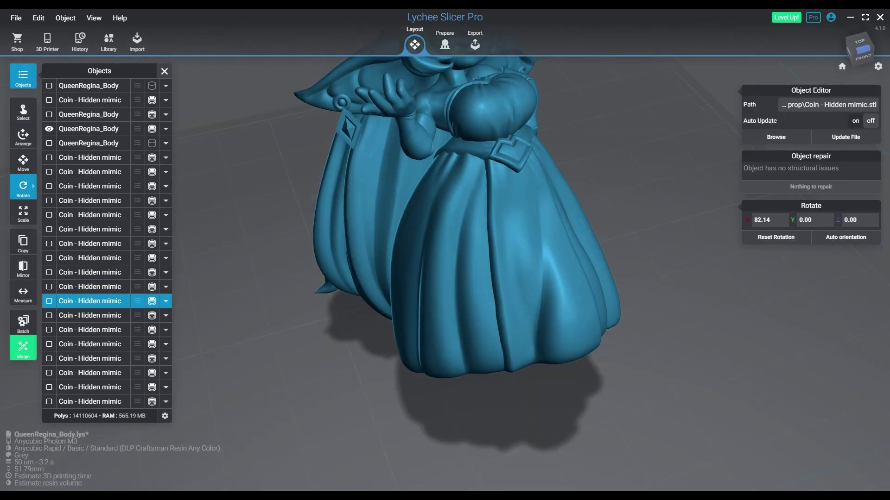
{"action": "left_click", "coordinate": [479, 223]}
{"action": "left_click_drag", "start_coordinate": [454, 162], "coordinate": [455, 182]}
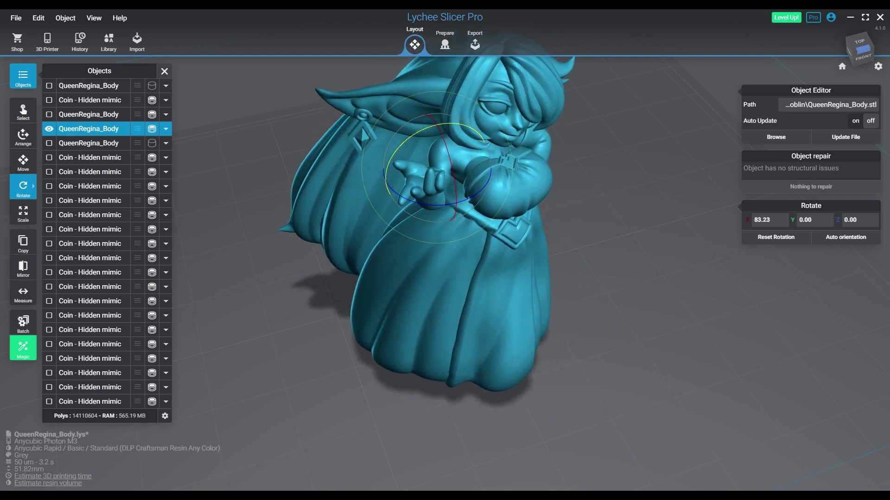
Examine the rotated medium figure's underside in the Prepare stage, and lower the layer cut through the skirt to view its cross-section
{"action": "right_click_drag", "start_coordinate": [417, 241], "coordinate": [384, 165]}
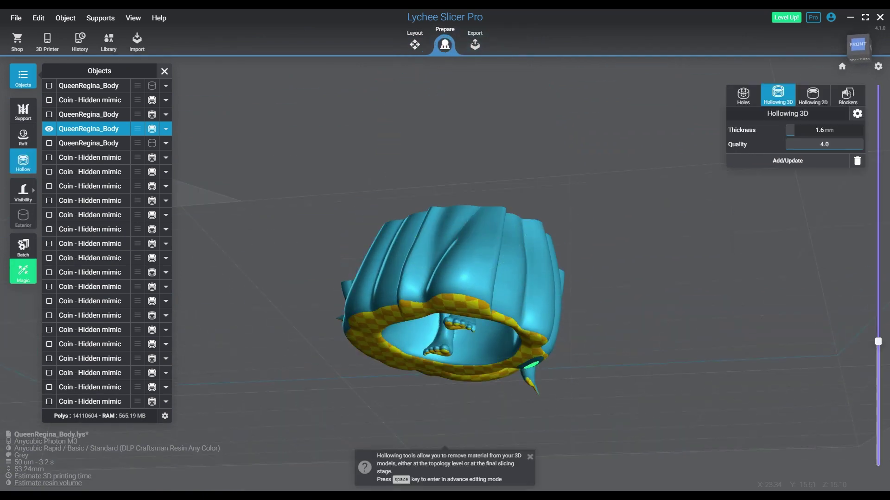
{"action": "right_click_drag", "start_coordinate": [444, 231], "coordinate": [440, 306]}
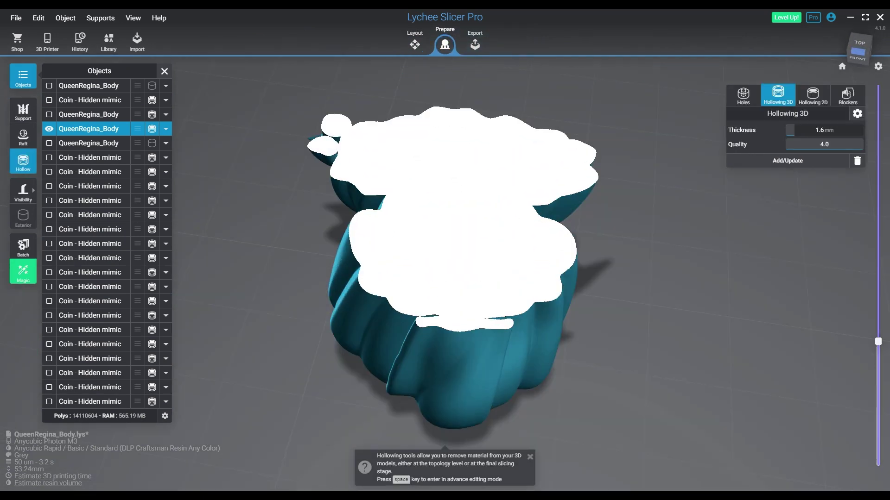
{"action": "left_click_drag", "start_coordinate": [878, 341], "coordinate": [878, 435]}
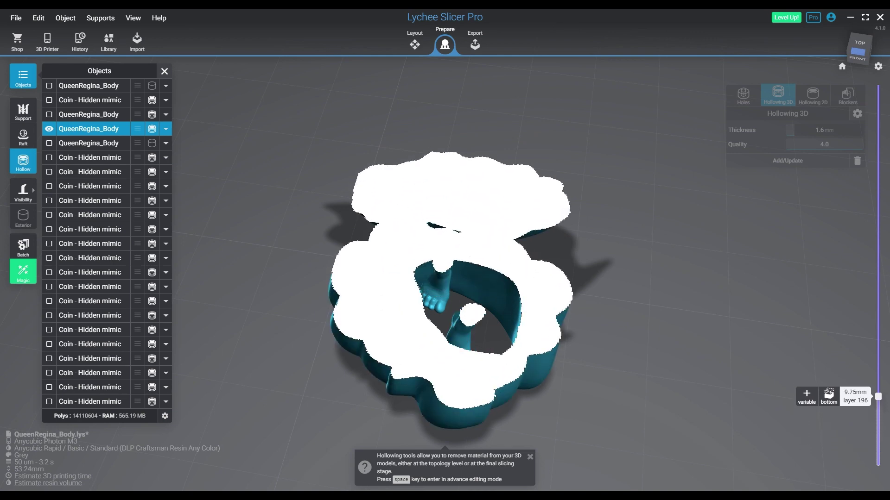
{"action": "mouse_move", "coordinate": [878, 395]}
{"action": "left_mouse_down"}
{"action": "mouse_move", "coordinate": [878, 110]}
{"action": "mouse_move", "coordinate": [878, 407]}
{"action": "left_mouse_up"}
{"action": "right_click_drag", "start_coordinate": [602, 333], "coordinate": [603, 306]}
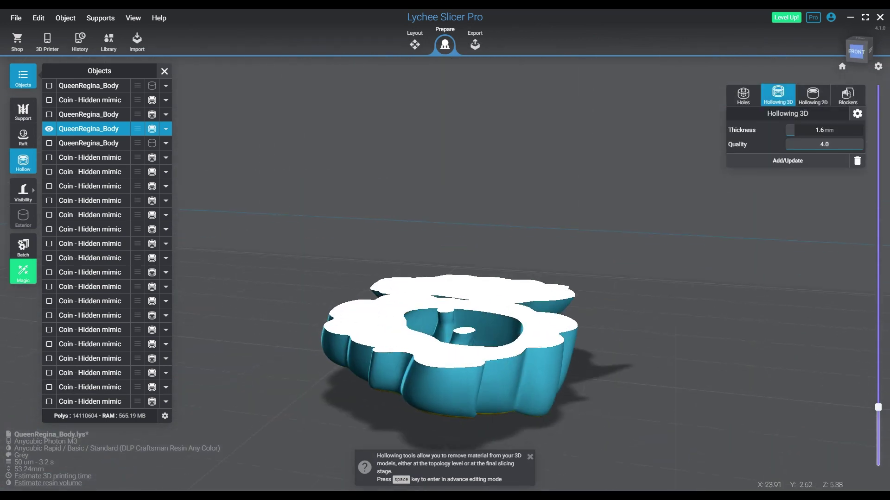
Show the small QueenRegina_Body figure beside the medium one and view its low cut from above
{"action": "left_click", "coordinate": [49, 114]}
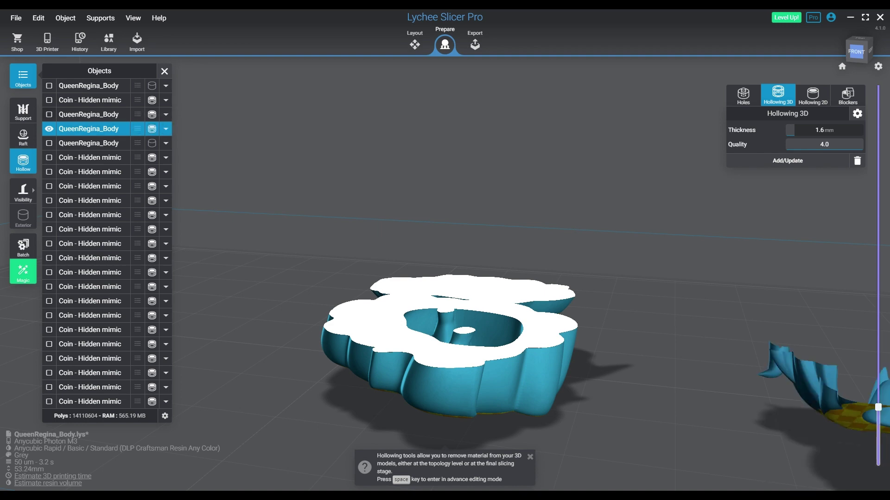
{"action": "right_click_drag", "start_coordinate": [463, 325], "coordinate": [408, 320]}
{"action": "middle_click_drag", "start_coordinate": [672, 371], "coordinate": [301, 278]}
{"action": "right_click_drag", "start_coordinate": [347, 278], "coordinate": [445, 380]}
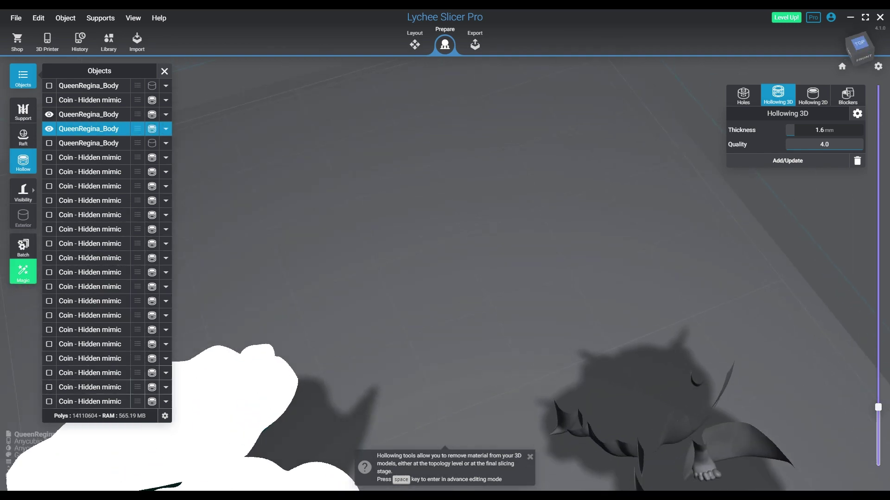
{"action": "middle_click_drag", "start_coordinate": [648, 394], "coordinate": [443, 229]}
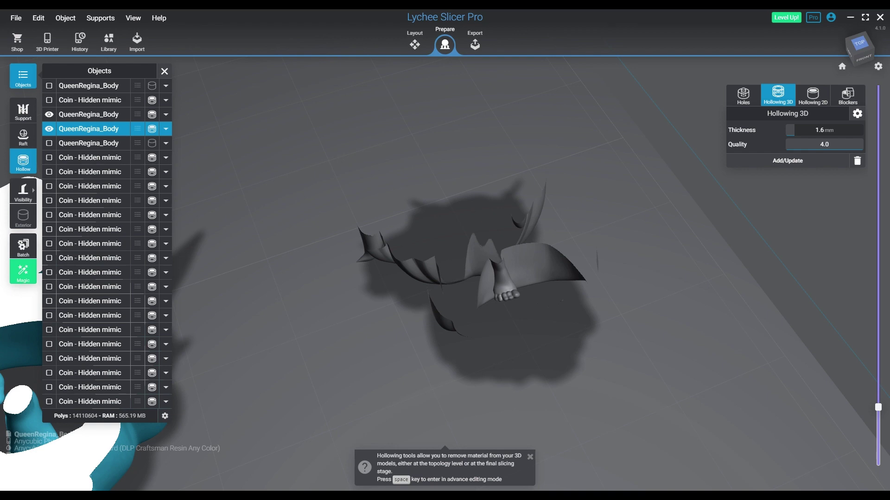
Compare the small and medium figures' cross-sections from above at several layers through the lower skirt
{"action": "mouse_move", "coordinate": [878, 407]}
{"action": "left_mouse_down"}
{"action": "mouse_move", "coordinate": [878, 419]}
{"action": "mouse_move", "coordinate": [878, 377]}
{"action": "mouse_move", "coordinate": [878, 413]}
{"action": "left_mouse_up"}
{"action": "right_click_drag", "start_coordinate": [556, 334], "coordinate": [515, 348]}
{"action": "middle_click_drag", "start_coordinate": [463, 361], "coordinate": [792, 444]}
{"action": "right_click_drag", "start_coordinate": [793, 417], "coordinate": [794, 438]}
{"action": "middle_click_drag", "start_coordinate": [787, 370], "coordinate": [712, 349]}
{"action": "mouse_move", "coordinate": [877, 412]}
{"action": "left_mouse_down"}
{"action": "mouse_move", "coordinate": [878, 426]}
{"action": "mouse_move", "coordinate": [878, 246]}
{"action": "mouse_move", "coordinate": [877, 403]}
{"action": "left_mouse_up"}
{"action": "middle_click_drag", "start_coordinate": [690, 408], "coordinate": [801, 409]}
{"action": "scroll", "coordinate": [801, 410], "scroll_direction": "up", "scroll_amount": 2}
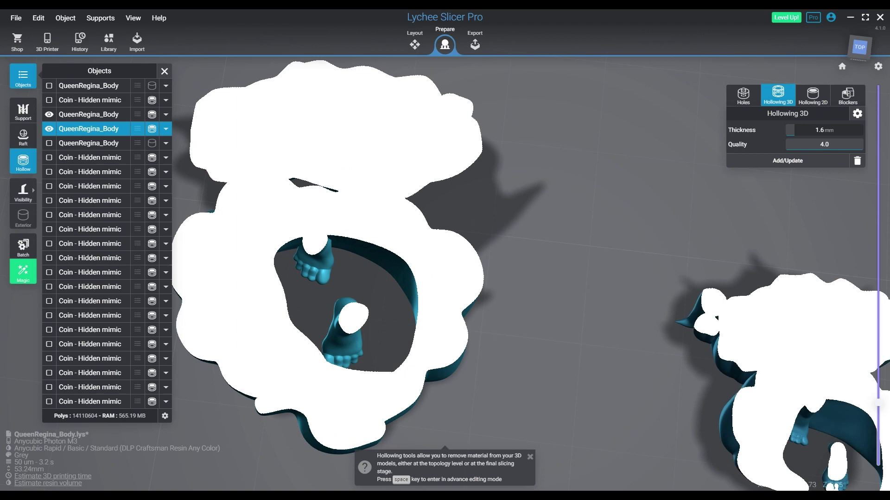
{"action": "scroll", "coordinate": [408, 176], "scroll_direction": "down", "scroll_amount": 5}
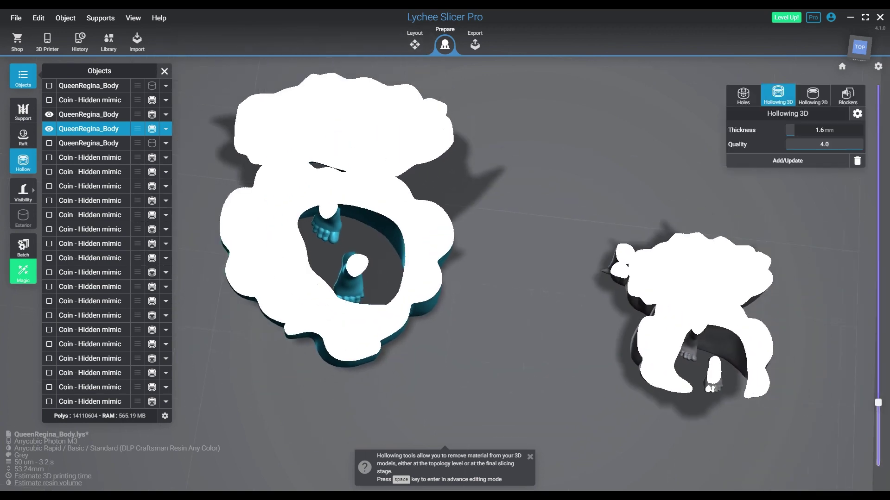
Raise the layer cut higher through both figures and examine their hollow undersides and solid cross-sections
{"action": "right_click_drag", "start_coordinate": [387, 320], "coordinate": [397, 340]}
{"action": "left_click_drag", "start_coordinate": [877, 402], "coordinate": [878, 366]}
{"action": "right_click_drag", "start_coordinate": [518, 305], "coordinate": [607, 199]}
{"action": "right_click_drag", "start_coordinate": [470, 303], "coordinate": [251, 319]}
{"action": "key", "text": "7"}
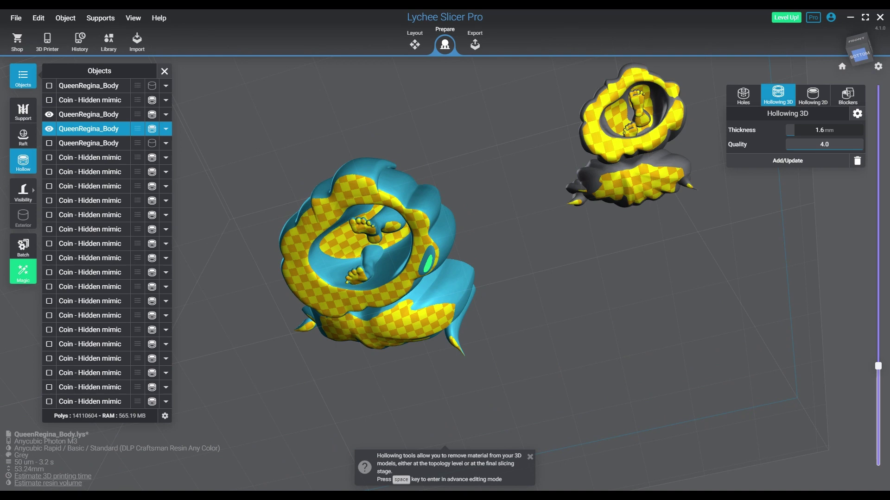
{"action": "right_click_drag", "start_coordinate": [408, 200], "coordinate": [375, 370]}
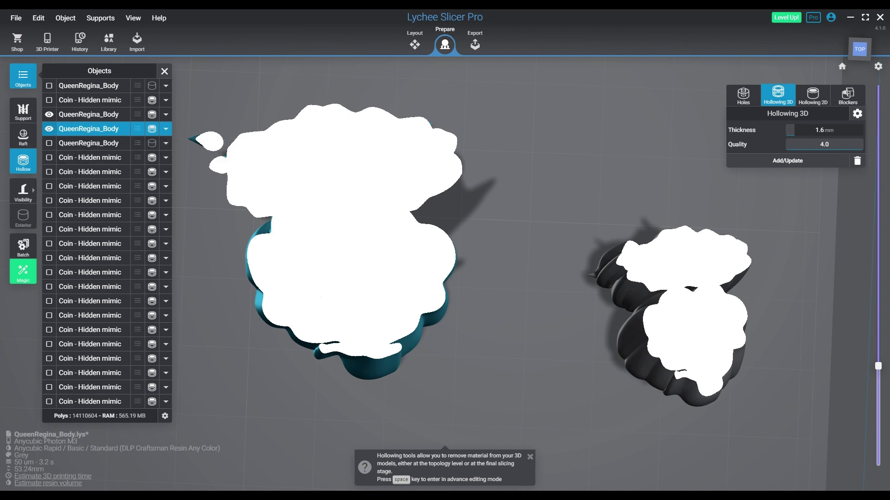
Show only the large QueenRegina_Body figure in place of the small and medium ones, and clear the layer cut to view it whole
{"action": "scroll", "coordinate": [427, 290], "scroll_direction": "down", "scroll_amount": 10}
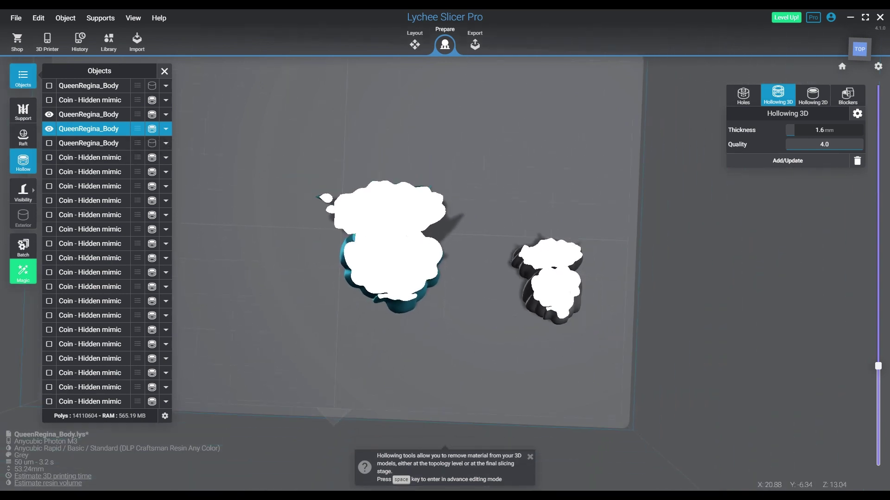
{"action": "right_click_drag", "start_coordinate": [428, 290], "coordinate": [431, 224]}
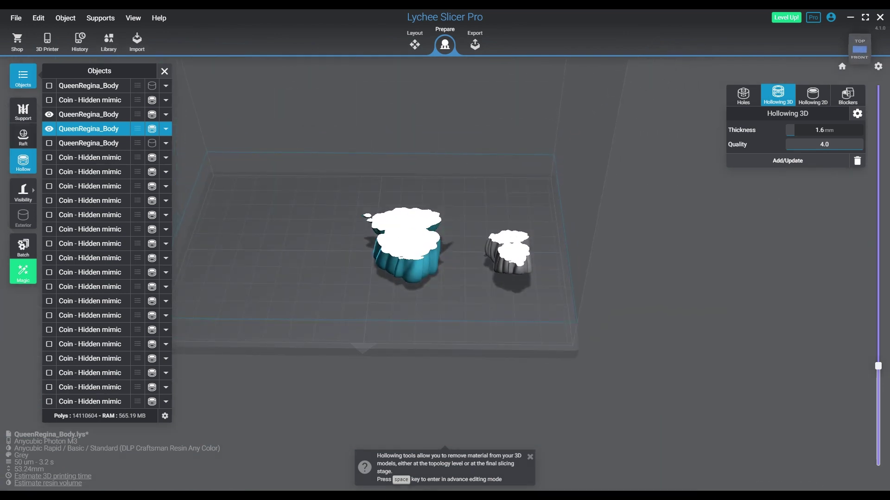
{"action": "left_click", "coordinate": [49, 115]}
{"action": "left_click", "coordinate": [49, 128]}
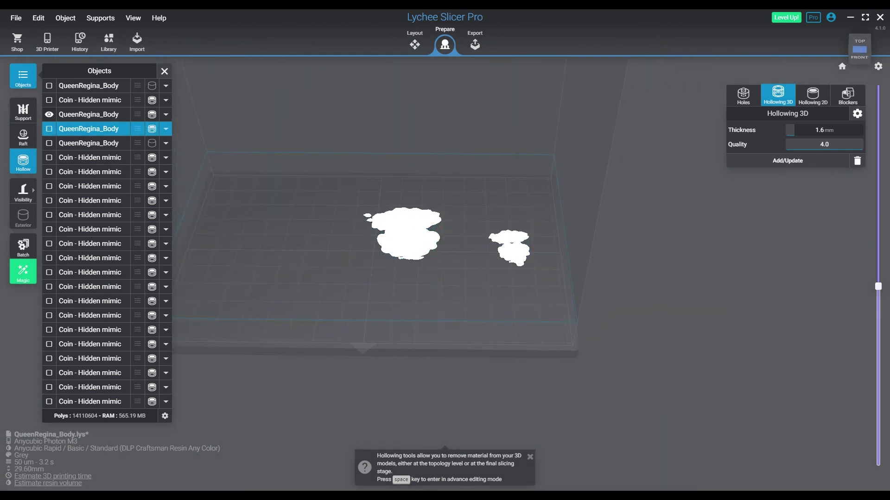
{"action": "left_click", "coordinate": [49, 144]}
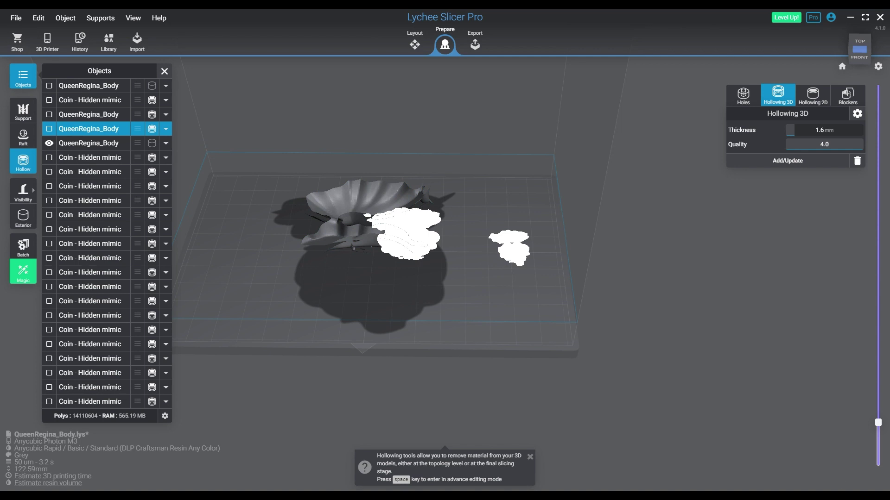
{"action": "left_click_drag", "start_coordinate": [878, 422], "coordinate": [877, 469]}
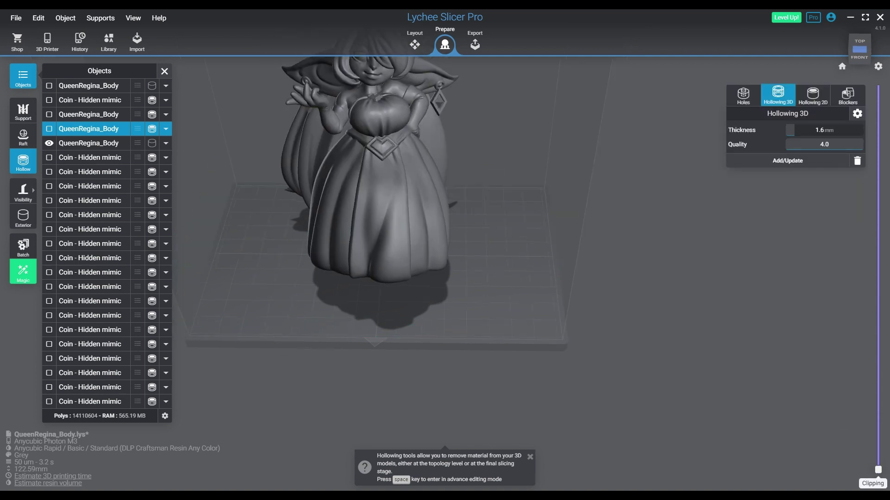
{"action": "middle_click_drag", "start_coordinate": [404, 226], "coordinate": [419, 338]}
{"action": "right_click_drag", "start_coordinate": [419, 334], "coordinate": [426, 291]}
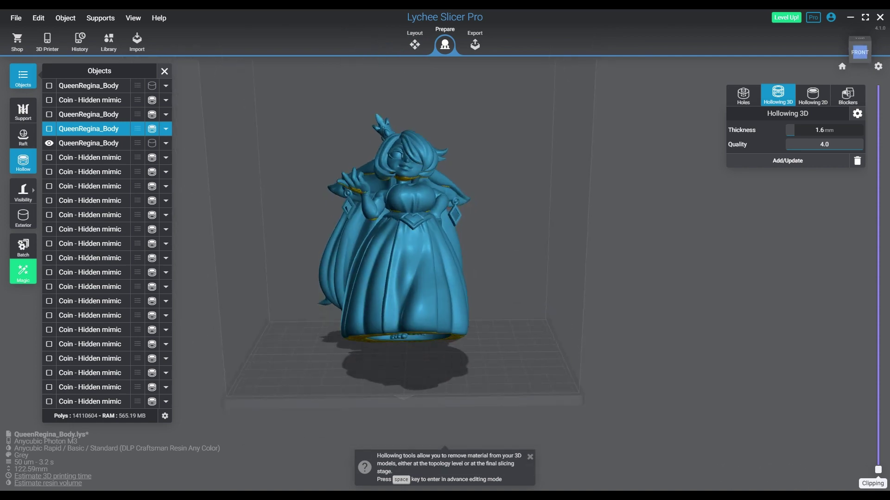
Examine the large figure up close and its hollow cross-sections at the lowest layers, from above and from the side
{"action": "right_click_drag", "start_coordinate": [417, 236], "coordinate": [468, 267]}
{"action": "scroll", "coordinate": [427, 283], "scroll_direction": "up", "scroll_amount": 6}
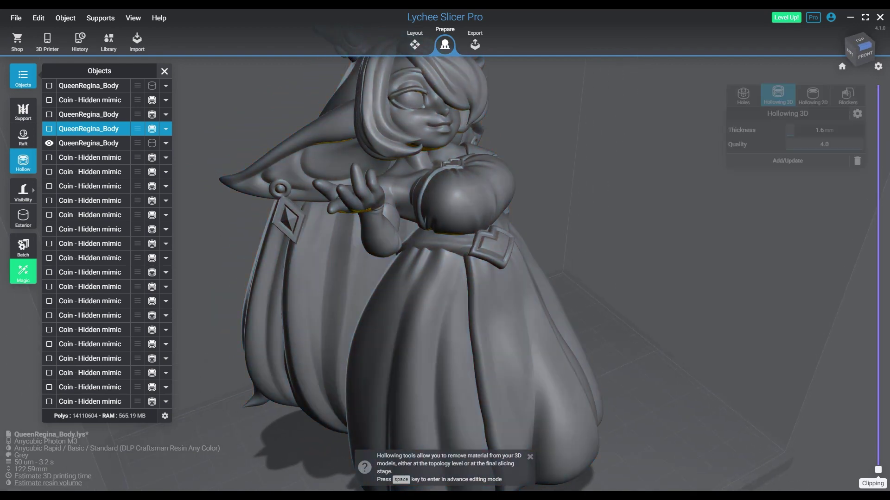
{"action": "left_click_drag", "start_coordinate": [878, 470], "coordinate": [878, 445]}
{"action": "middle_click_drag", "start_coordinate": [451, 350], "coordinate": [458, 242]}
{"action": "right_click_drag", "start_coordinate": [459, 242], "coordinate": [467, 167]}
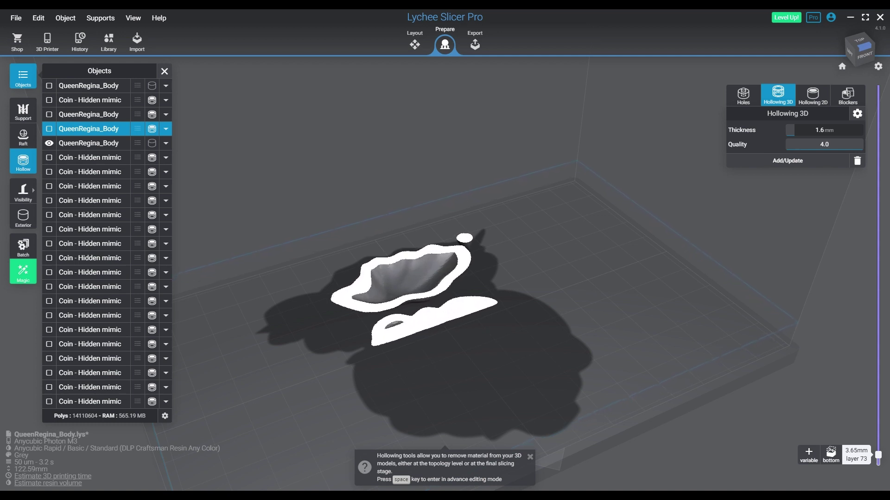
{"action": "left_click_drag", "start_coordinate": [878, 455], "coordinate": [878, 423]}
{"action": "right_click_drag", "start_coordinate": [464, 361], "coordinate": [468, 320]}
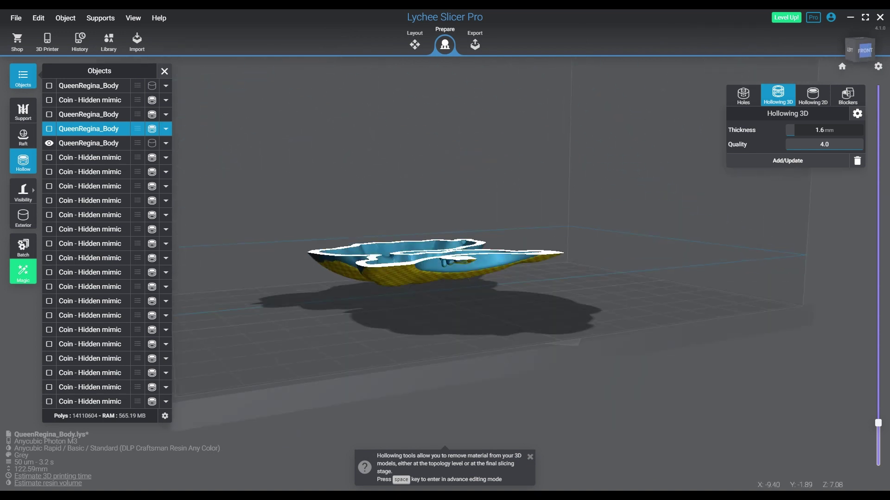
Examine the large figure's hollow walls at progressively higher layers, and clear the cut to restore the whole figure
{"action": "left_click_drag", "start_coordinate": [878, 423], "coordinate": [878, 356]}
{"action": "right_click_drag", "start_coordinate": [475, 199], "coordinate": [440, 313]}
{"action": "left_click_drag", "start_coordinate": [878, 357], "coordinate": [878, 290]}
{"action": "right_click_drag", "start_coordinate": [491, 297], "coordinate": [471, 132]}
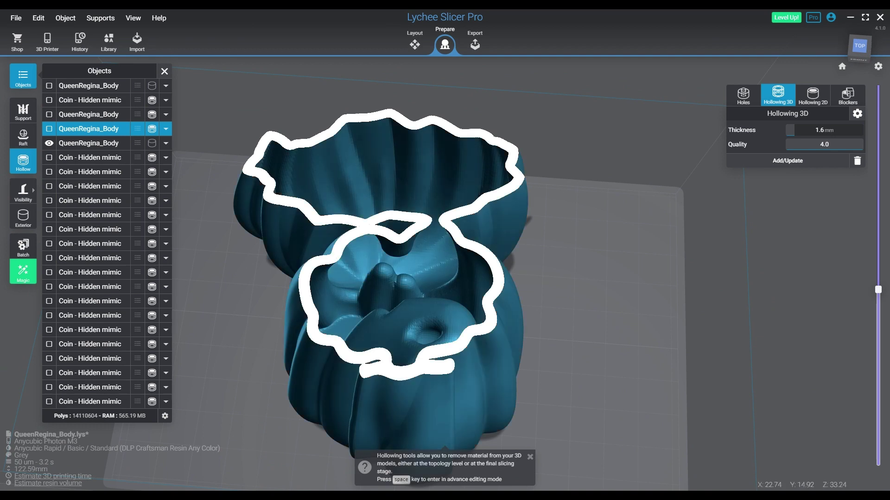
{"action": "left_click_drag", "start_coordinate": [878, 290], "coordinate": [878, 470]}
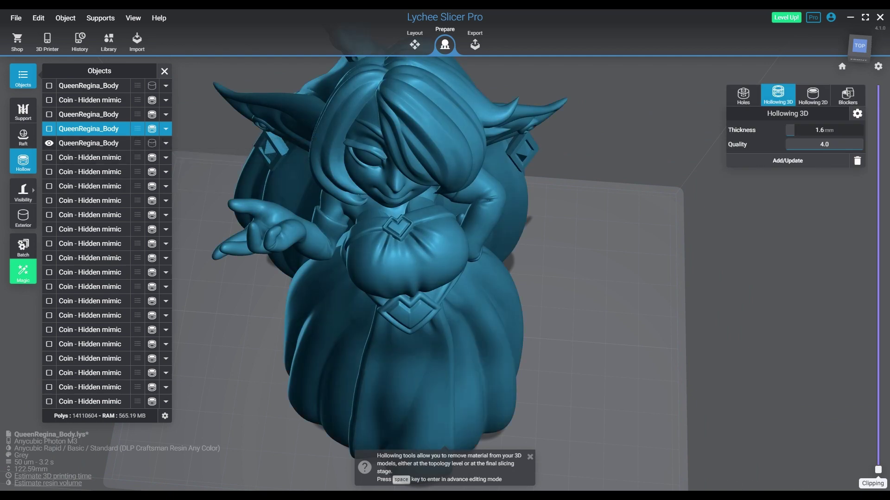
Hide the large figure and show four Coin - Hidden mimic objects on the build plate
{"action": "left_click", "coordinate": [49, 143]}
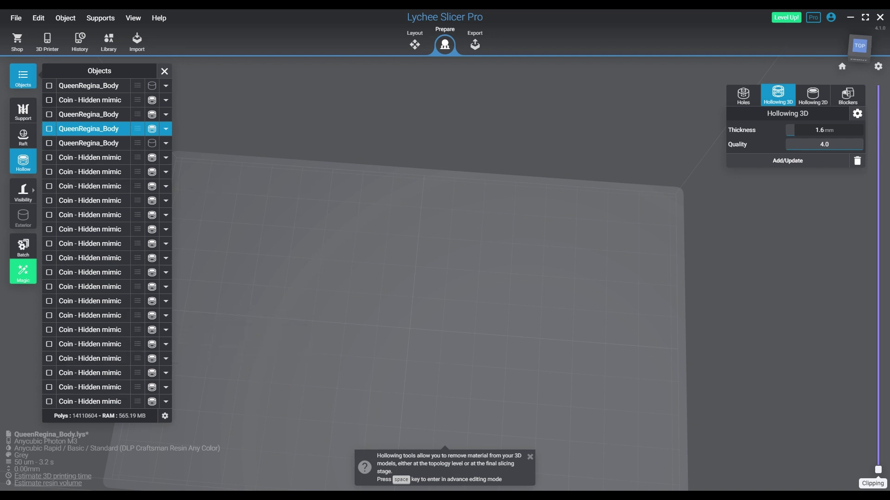
{"action": "left_click", "coordinate": [49, 158]}
{"action": "left_click", "coordinate": [49, 157]}
{"action": "left_click", "coordinate": [49, 172]}
{"action": "left_click", "coordinate": [50, 172]}
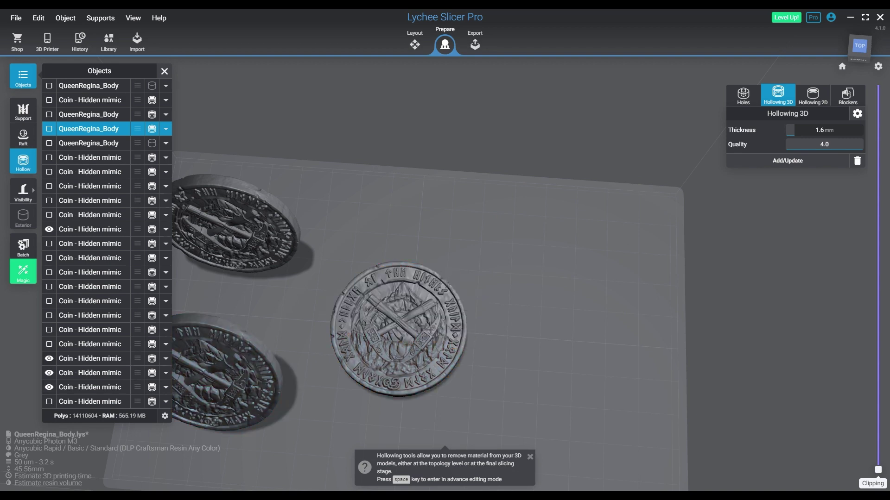
Select the flat coin, return to the Layout stage and set it directly on the platform at Z 0.00
{"action": "right_click_drag", "start_coordinate": [259, 394], "coordinate": [268, 344]}
{"action": "left_click", "coordinate": [413, 305]}
{"action": "left_click", "coordinate": [415, 43]}
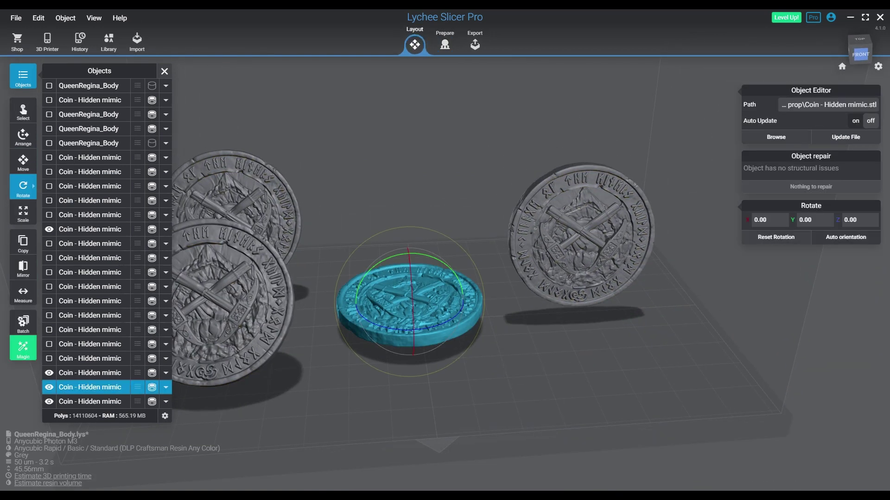
{"action": "mouse_move", "coordinate": [23, 188]}
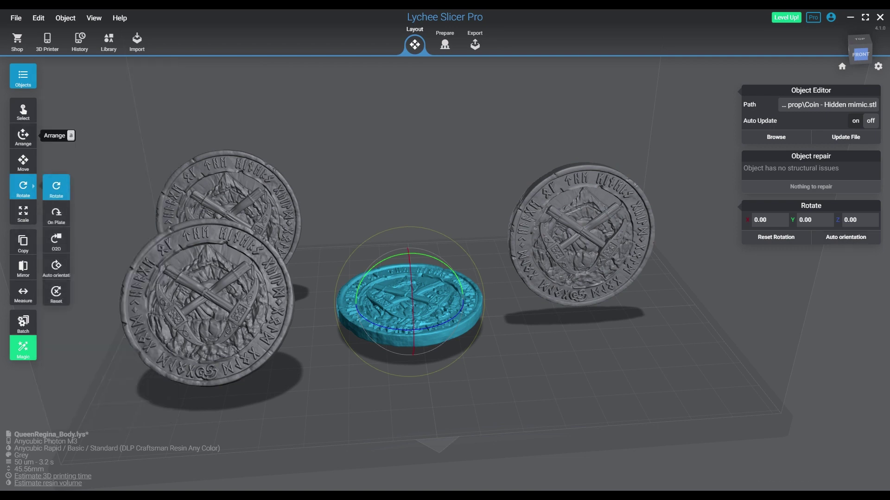
{"action": "key", "text": "m"}
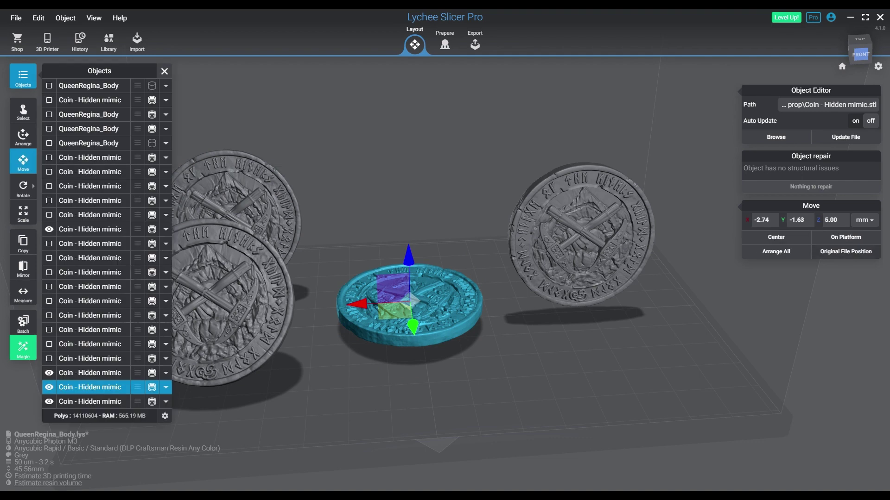
{"action": "left_click", "coordinate": [846, 237]}
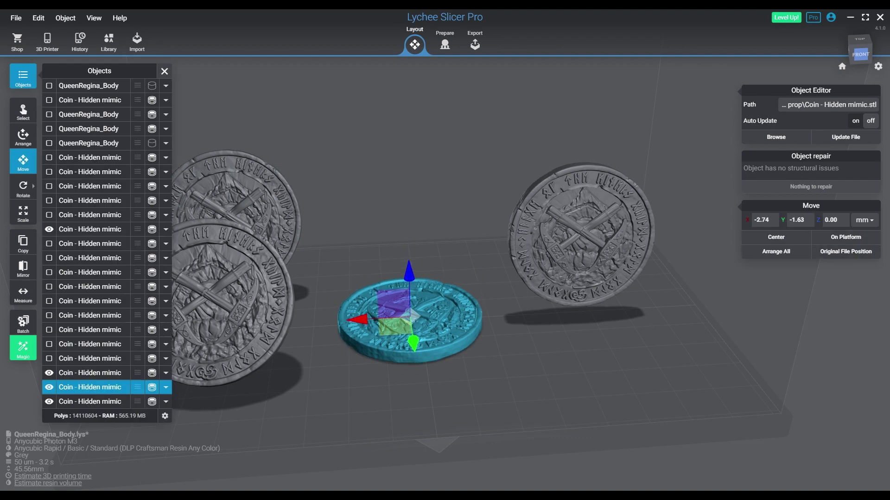
View the flat coin on the platform from above and inspect the face touching the plate from below
{"action": "right_click_drag", "start_coordinate": [510, 260], "coordinate": [499, 327]}
{"action": "middle_click_drag", "start_coordinate": [499, 327], "coordinate": [648, 298]}
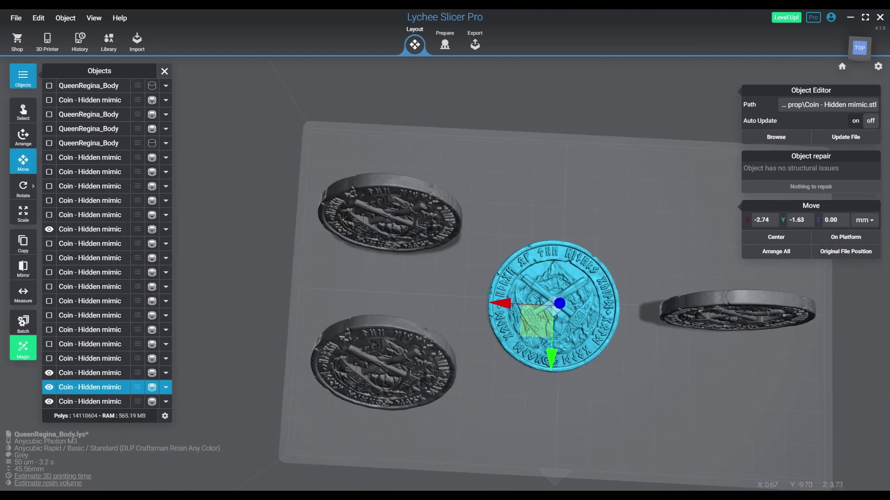
{"action": "right_click_drag", "start_coordinate": [648, 299], "coordinate": [642, 121]}
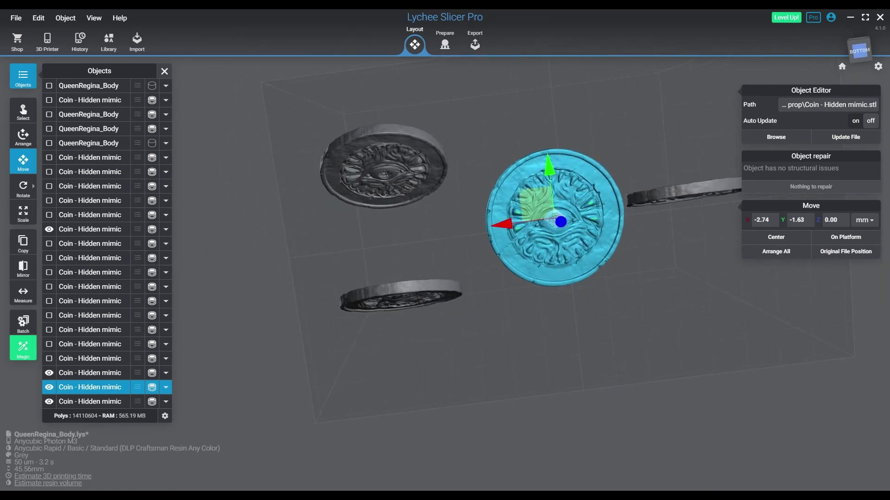
View the platform from above, clear the selection, and cut the coins near the base in the Prepare stage
{"action": "key", "text": "7"}
{"action": "middle_click_drag", "start_coordinate": [558, 303], "coordinate": [434, 271]}
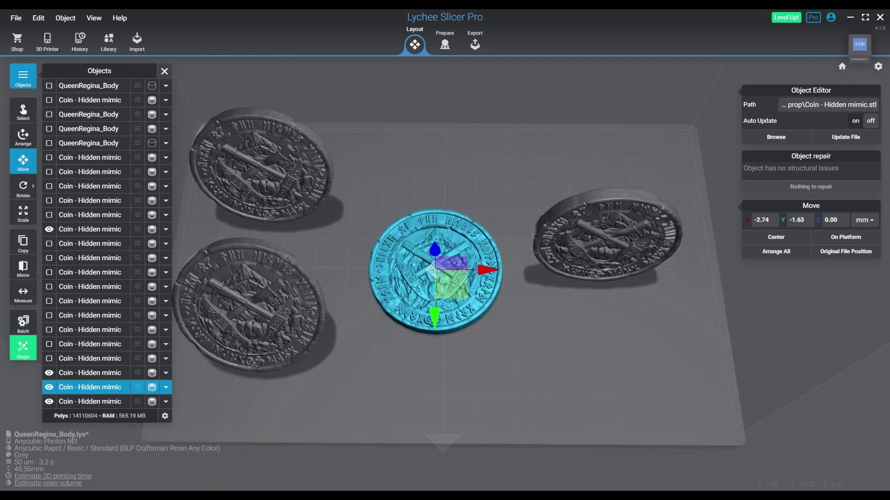
{"action": "key", "text": "Escape"}
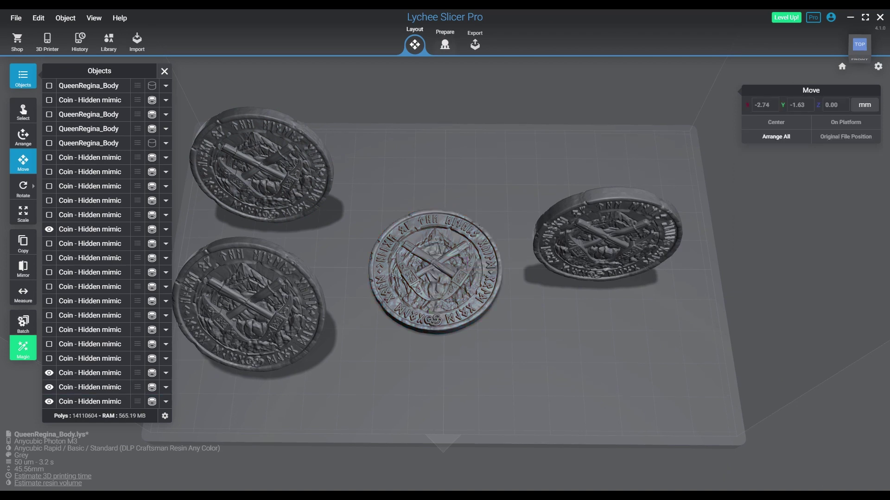
{"action": "left_click", "coordinate": [444, 44]}
{"action": "left_click_drag", "start_coordinate": [878, 470], "coordinate": [878, 458]}
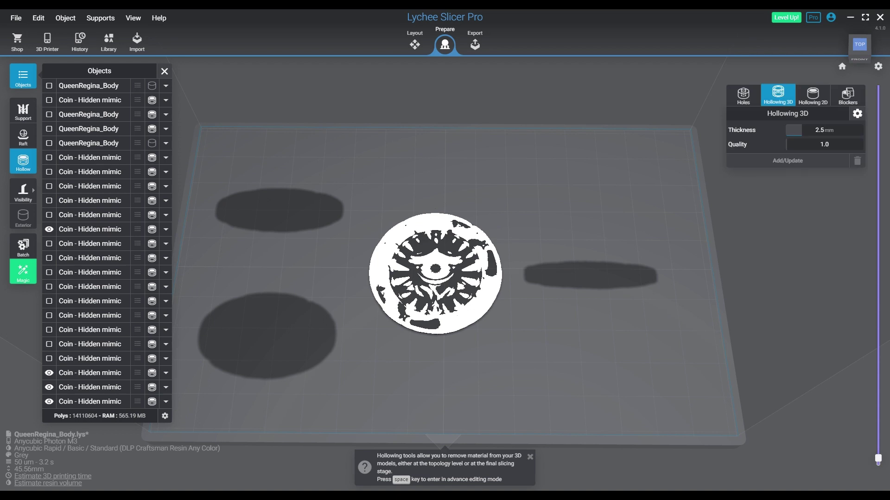
Lower the cut through the flat coin's bottom layers to layer 1 at 0.05 mm
{"action": "key", "text": "Down"}
{"action": "key", "text": "Down"}
{"action": "key", "text": "Down"}
{"action": "key", "text": "Down"}
{"action": "left_click_drag", "start_coordinate": [878, 460], "coordinate": [878, 465]}
{"action": "scroll", "coordinate": [436, 274], "scroll_direction": "up", "scroll_amount": 4}
{"action": "key", "text": "Down"}
{"action": "key", "text": "Down"}
{"action": "key", "text": "Down"}
{"action": "key", "text": "Down"}
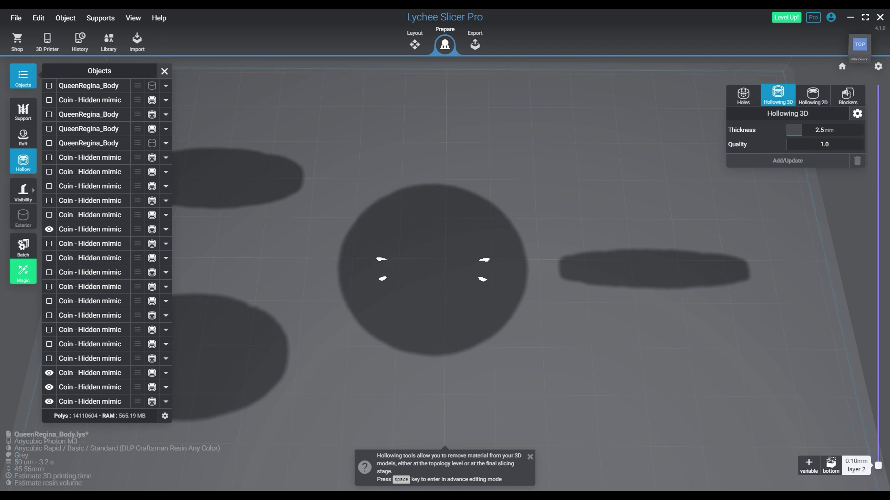
{"action": "key", "text": "Down"}
{"action": "key", "text": "Down"}
{"action": "key", "text": "Up"}
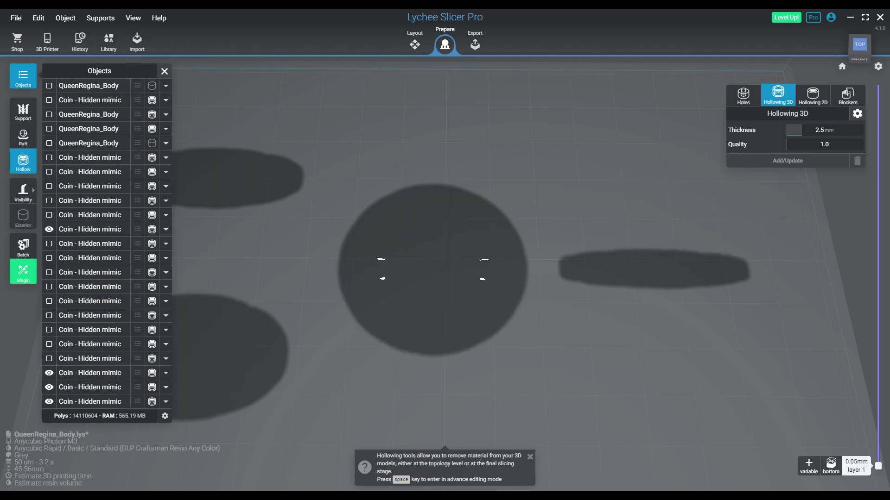
Raise the cut two layers and examine the flat coin's separate contact areas from the side and above
{"action": "mouse_move", "coordinate": [579, 361]}
{"action": "right_mouse_down"}
{"action": "mouse_move", "coordinate": [567, 195]}
{"action": "mouse_move", "coordinate": [575, 301]}
{"action": "mouse_move", "coordinate": [603, 338]}
{"action": "mouse_move", "coordinate": [563, 369]}
{"action": "right_mouse_up"}
{"action": "key", "text": "Up"}
{"action": "key", "text": "Up"}
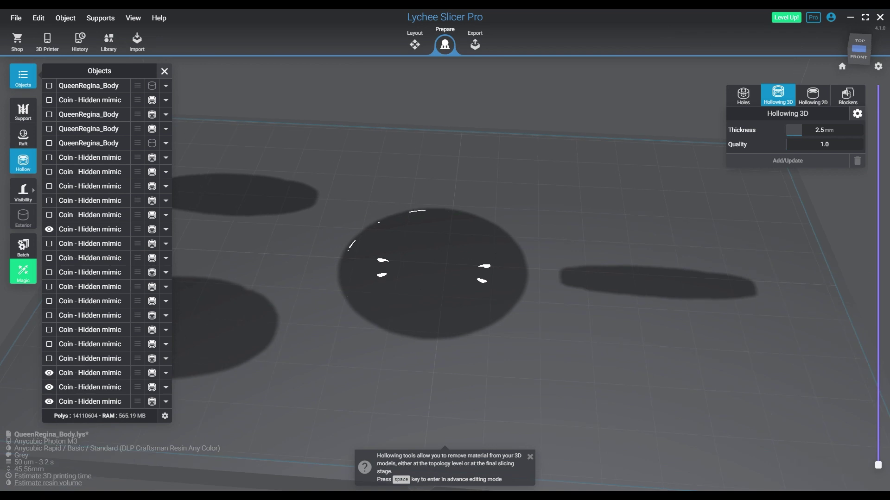
{"action": "right_click_drag", "start_coordinate": [556, 333], "coordinate": [695, 281]}
{"action": "scroll", "coordinate": [456, 273], "scroll_direction": "up", "scroll_amount": 5}
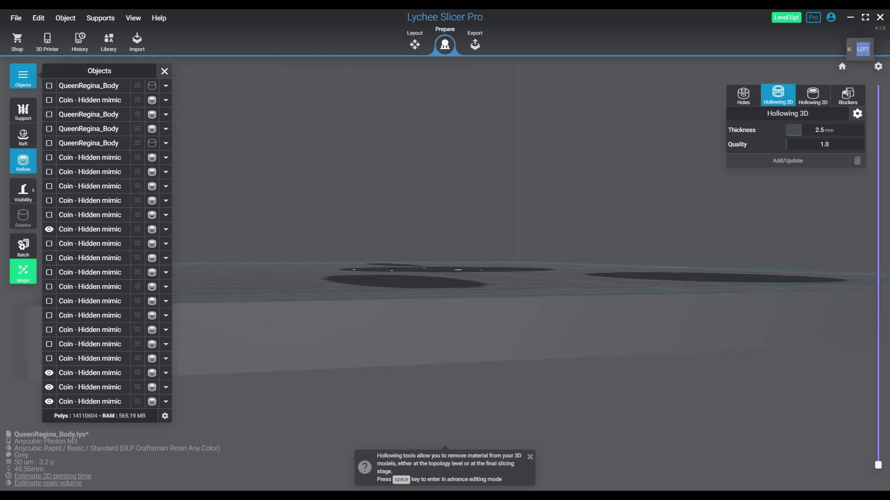
{"action": "scroll", "coordinate": [468, 264], "scroll_direction": "down", "scroll_amount": 3}
{"action": "mouse_move", "coordinate": [457, 273]}
{"action": "right_mouse_down"}
{"action": "mouse_move", "coordinate": [468, 264]}
{"action": "mouse_move", "coordinate": [469, 171]}
{"action": "mouse_move", "coordinate": [456, 211]}
{"action": "mouse_move", "coordinate": [464, 278]}
{"action": "right_mouse_up"}
{"action": "scroll", "coordinate": [456, 231], "scroll_direction": "up", "scroll_amount": 5}
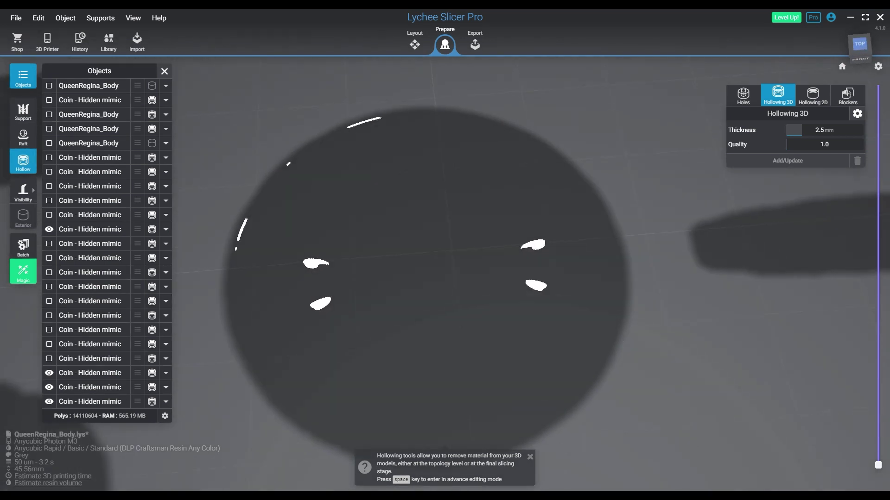
Restore the whole flat coin, select it, check the support and raft settings, and inspect its overhanging underside and top face
{"action": "left_click_drag", "start_coordinate": [878, 465], "coordinate": [877, 86]}
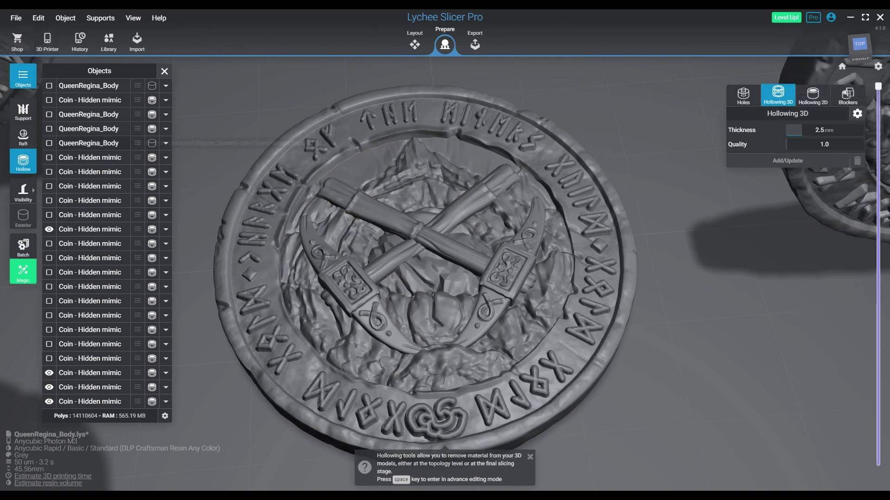
{"action": "left_click", "coordinate": [23, 137]}
{"action": "left_click", "coordinate": [507, 265]}
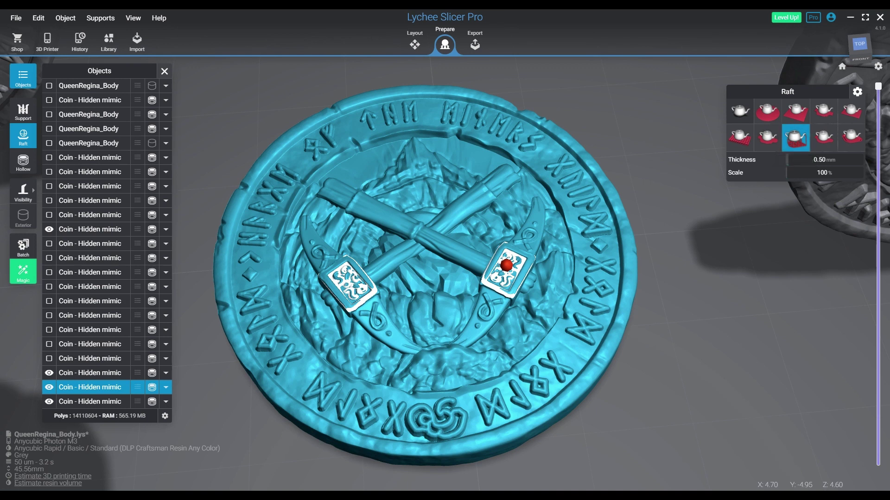
{"action": "left_click", "coordinate": [22, 112]}
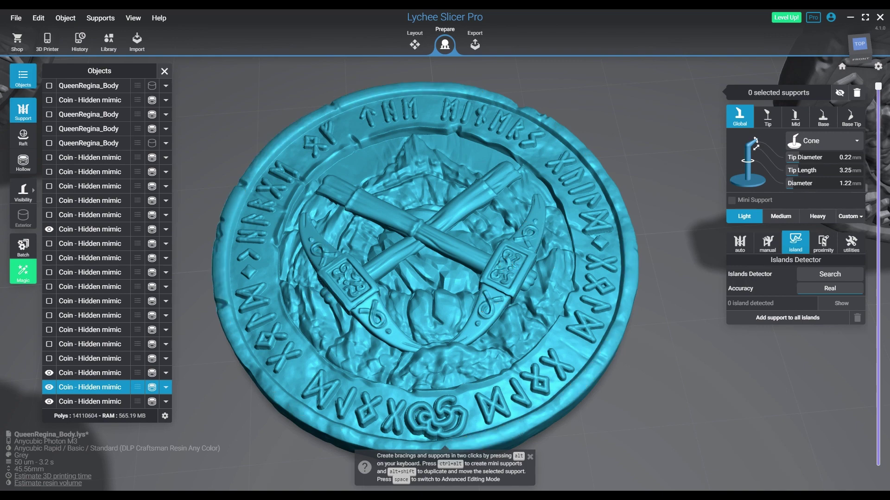
{"action": "left_click", "coordinate": [23, 137]}
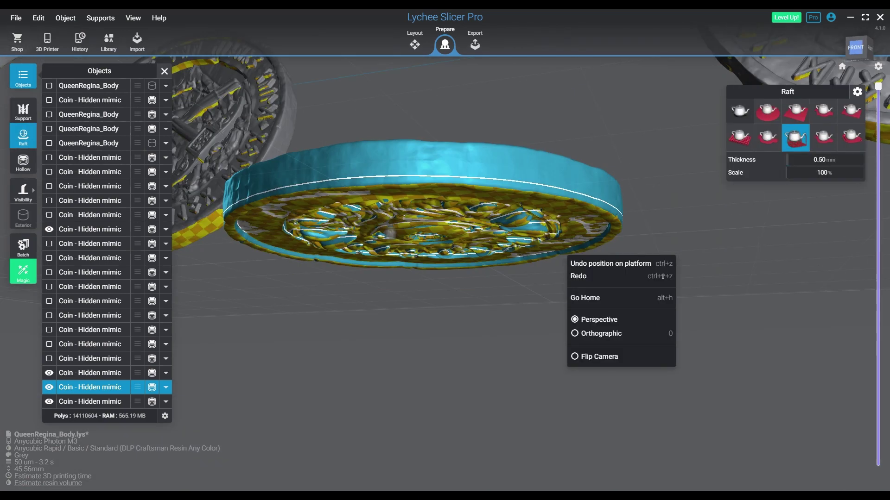
{"action": "right_click_drag", "start_coordinate": [566, 254], "coordinate": [566, 194]}
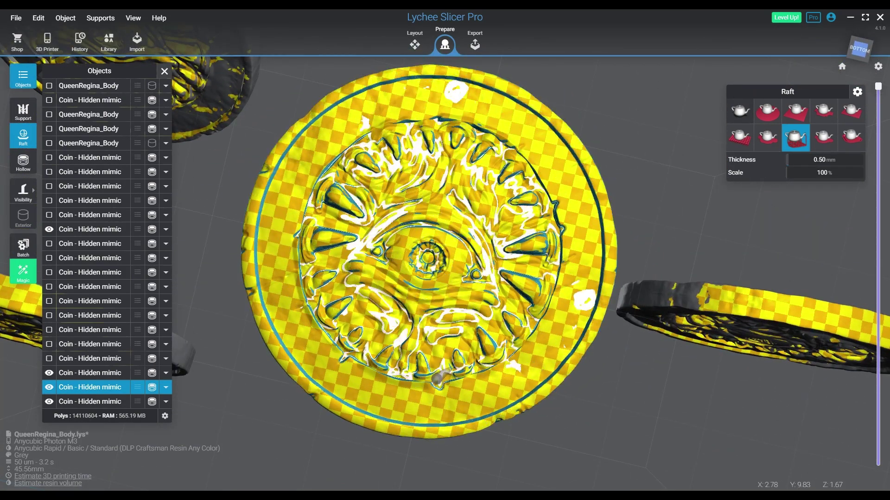
{"action": "right_click_drag", "start_coordinate": [430, 363], "coordinate": [424, 463]}
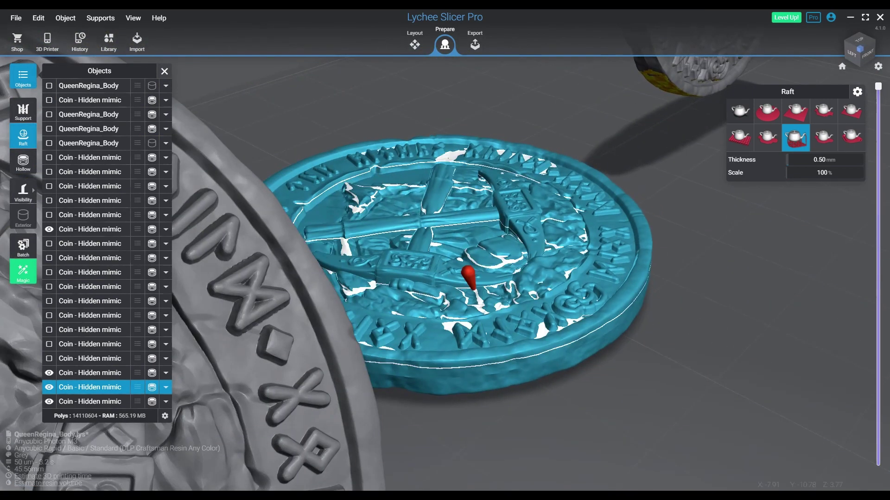
{"action": "right_click_drag", "start_coordinate": [474, 289], "coordinate": [546, 272]}
Return to the Layout stage and raise the flat coin to Z 4.90 mm above the platform
{"action": "left_click", "coordinate": [415, 44]}
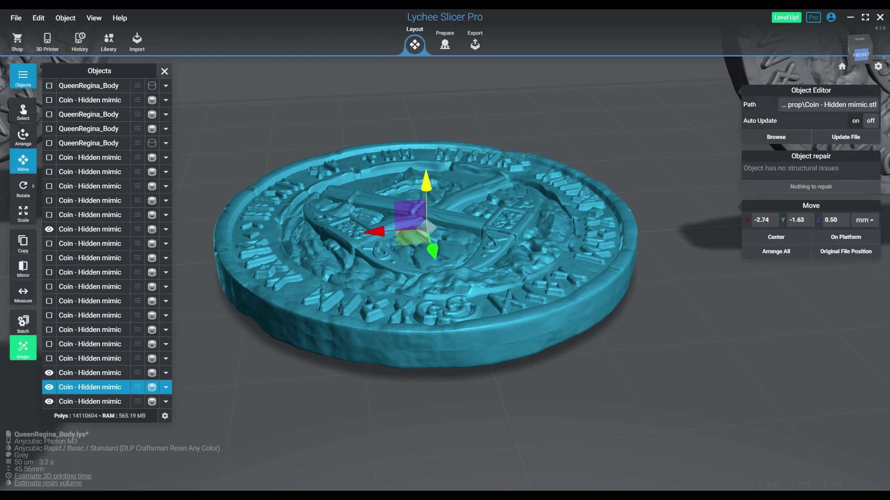
{"action": "left_click_drag", "start_coordinate": [426, 182], "coordinate": [425, 140]}
{"action": "right_click_drag", "start_coordinate": [433, 195], "coordinate": [459, 253]}
{"action": "left_click", "coordinate": [456, 266]}
{"action": "left_click", "coordinate": [429, 180]}
{"action": "right_click_drag", "start_coordinate": [428, 180], "coordinate": [503, 163]}
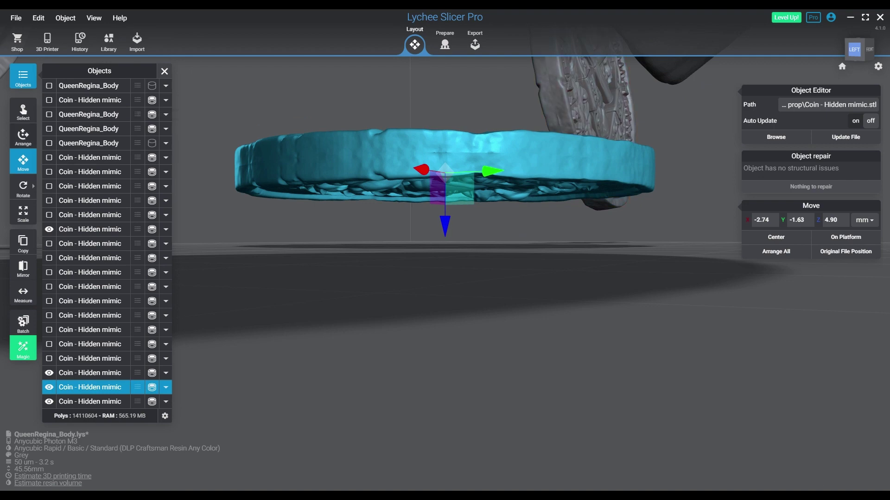
In the Prepare stage, place Light cone supports around the outer edge of the coin's underside and select all of them
{"action": "left_click", "coordinate": [445, 42]}
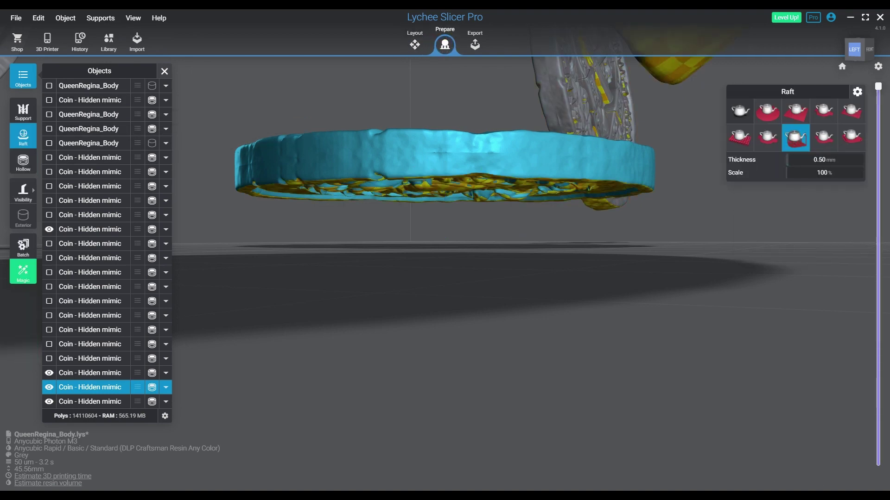
{"action": "left_click", "coordinate": [23, 111]}
{"action": "right_click_drag", "start_coordinate": [352, 241], "coordinate": [356, 139]}
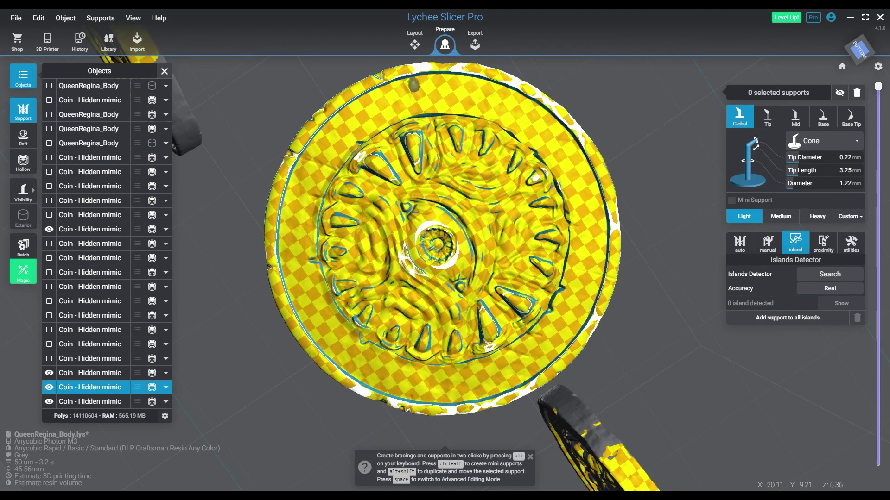
{"action": "key", "text": "space"}
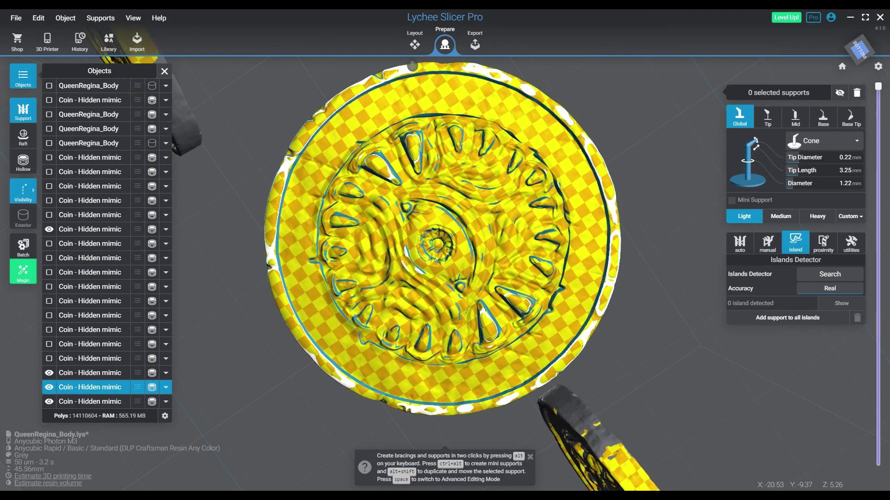
{"action": "left_click", "coordinate": [411, 68]}
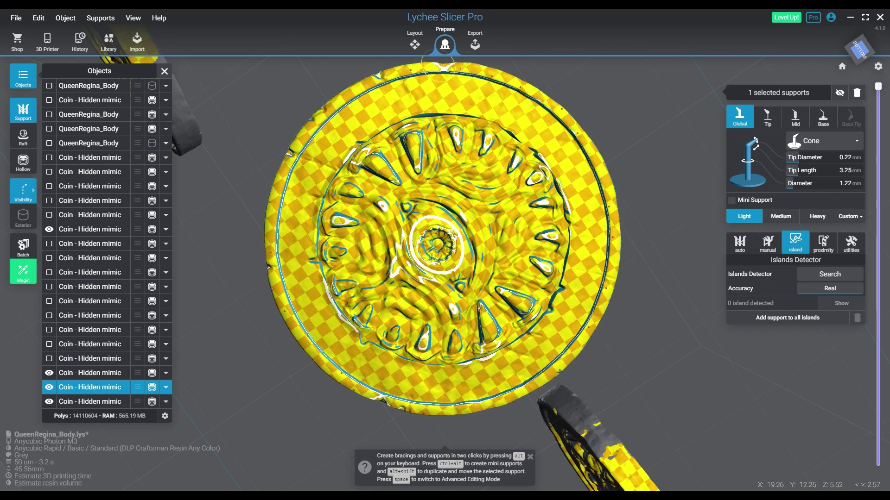
{"action": "left_click", "coordinate": [393, 72]}
{"action": "left_click", "coordinate": [361, 83]}
{"action": "key", "text": "v"}
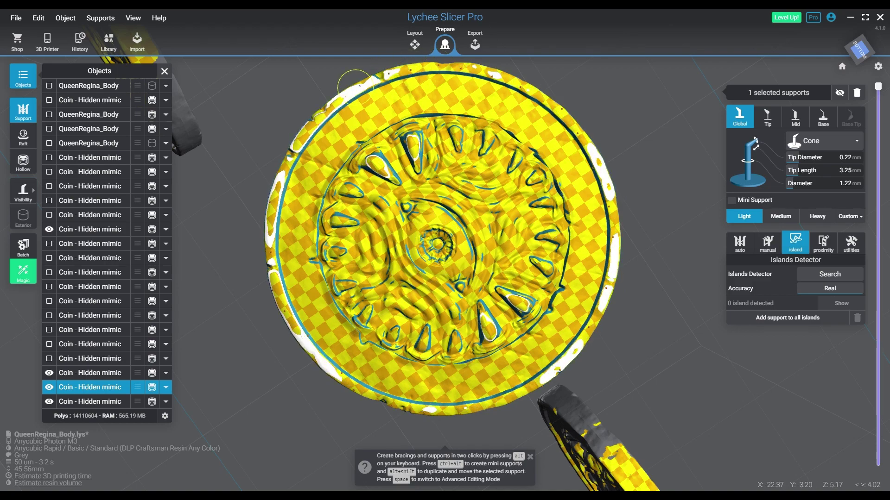
{"action": "key", "text": "ctrl+a"}
{"action": "right_click_drag", "start_coordinate": [399, 153], "coordinate": [497, 188]}
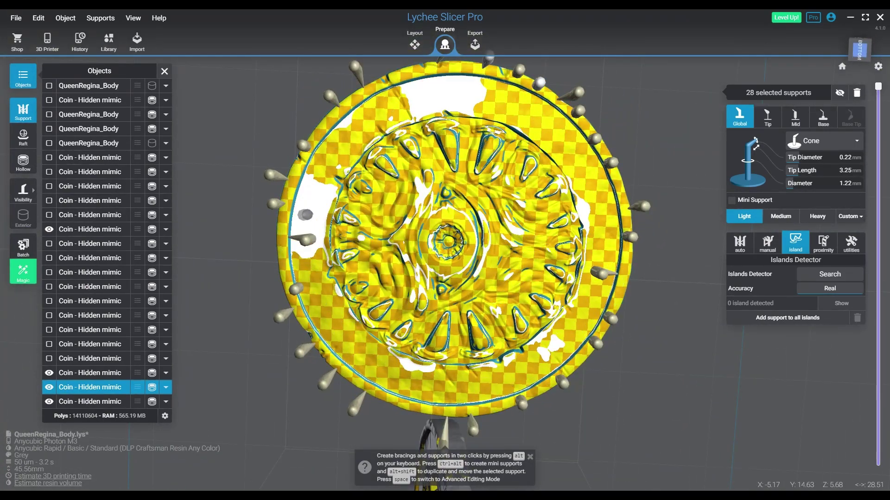
Add an inner ring of Light supports along the flat border of the coin's underside
{"action": "key", "text": "v"}
{"action": "left_click", "coordinate": [306, 215]}
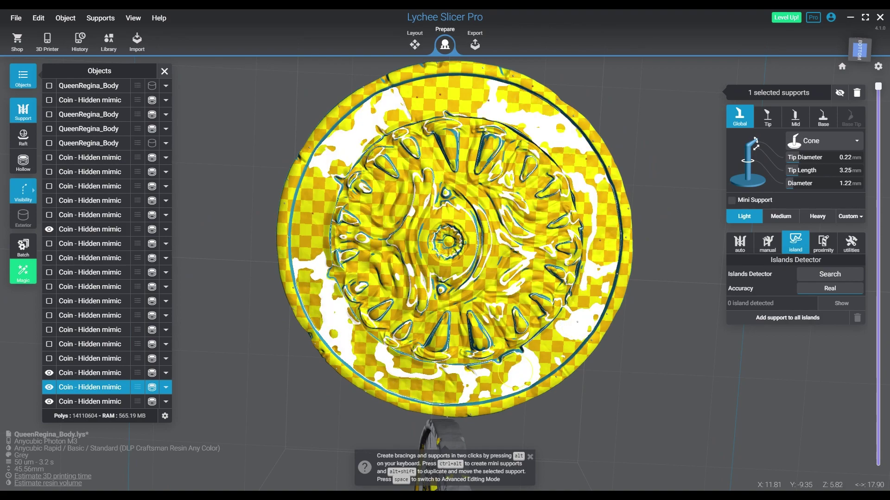
{"action": "left_click", "coordinate": [412, 377]}
{"action": "left_click", "coordinate": [318, 328]}
{"action": "key", "text": "v"}
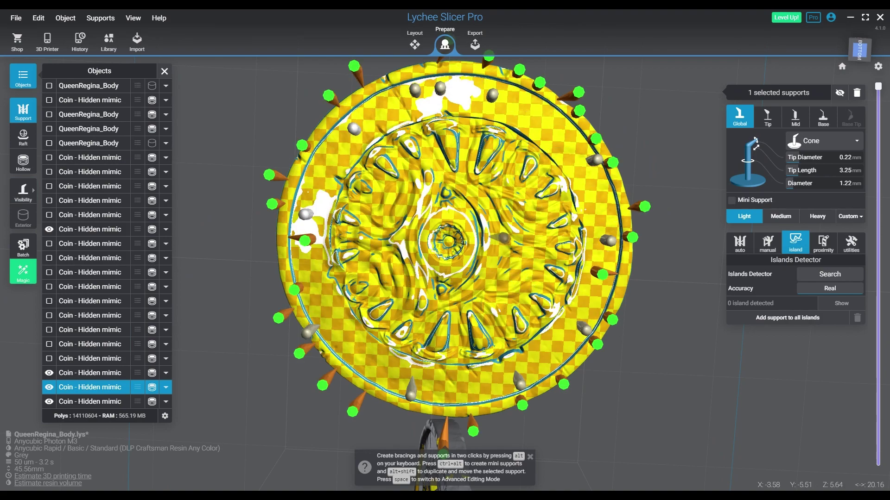
{"action": "key", "text": "ctrl+a"}
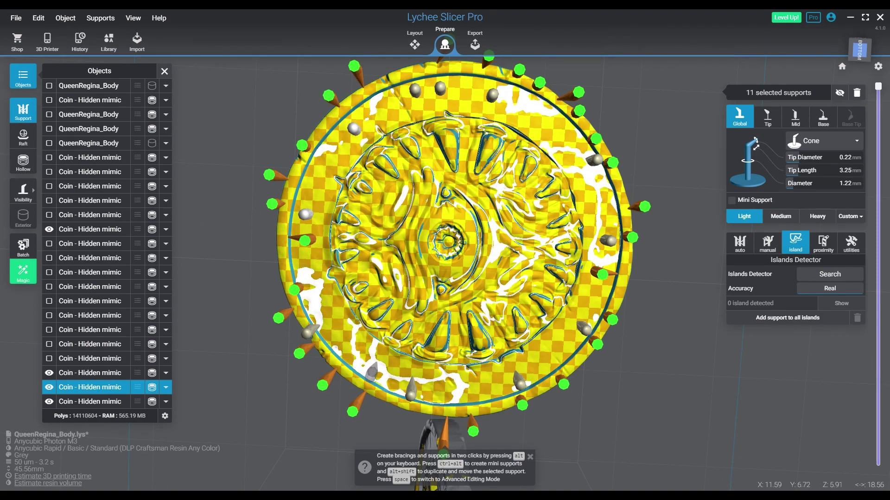
{"action": "left_click", "coordinate": [375, 363]}
{"action": "left_click", "coordinate": [336, 326]}
{"action": "left_click", "coordinate": [306, 270]}
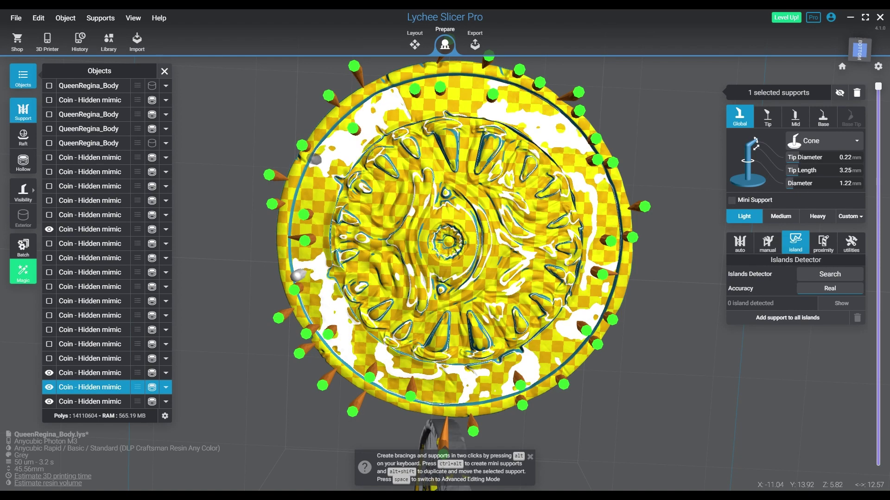
{"action": "right_click_drag", "start_coordinate": [320, 162], "coordinate": [139, 330]}
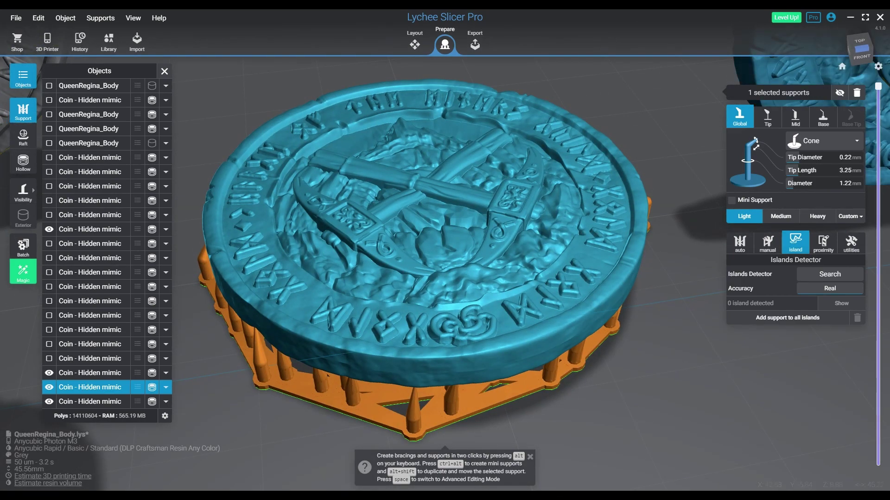
Cut the supported coin to layer 111 at 5.55 mm and examine the unsupported areas from above and below
{"action": "left_click_drag", "start_coordinate": [878, 87], "coordinate": [878, 422]}
{"action": "key", "text": "Up"}
{"action": "key", "text": "Up"}
{"action": "key", "text": "Up"}
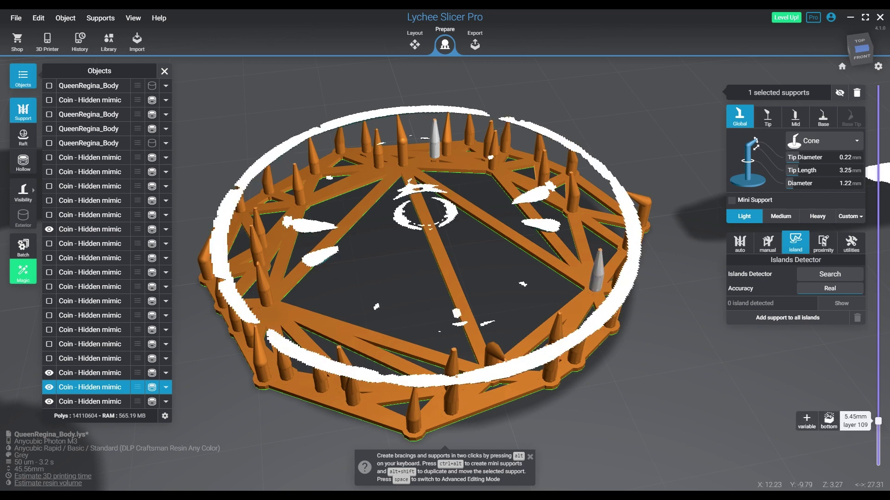
{"action": "key", "text": "Up"}
{"action": "key", "text": "Up"}
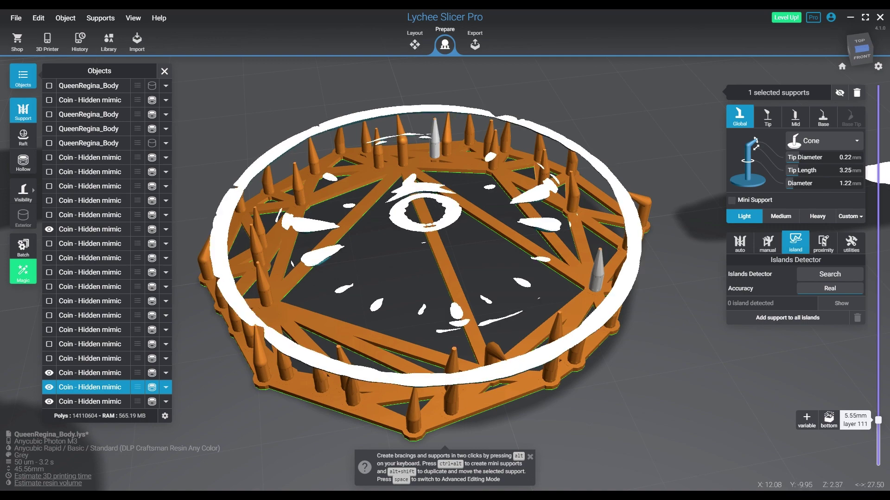
{"action": "right_click_drag", "start_coordinate": [444, 296], "coordinate": [442, 162]}
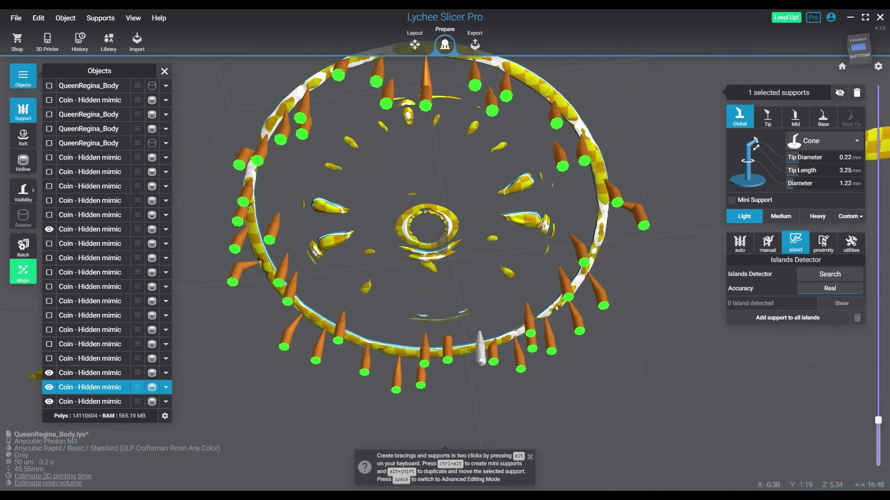
{"action": "right_click_drag", "start_coordinate": [458, 245], "coordinate": [458, 364]}
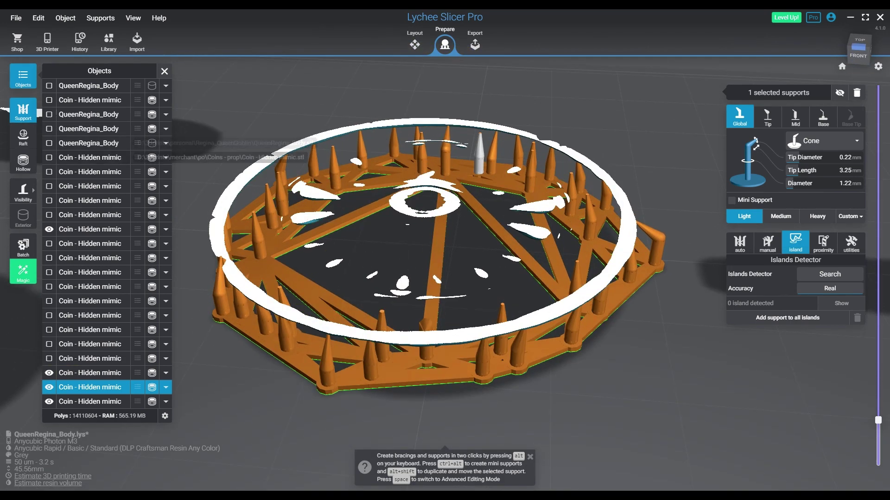
Hide the supported flat coin, view the tilted coins in the Layout stage, and show their cross-sections in the Prepare stage
{"action": "left_click", "coordinate": [50, 387]}
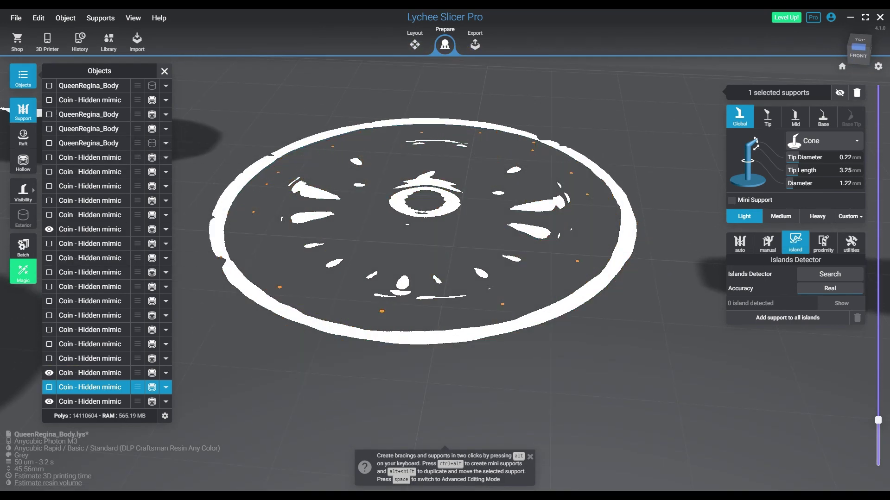
{"action": "left_click", "coordinate": [414, 44]}
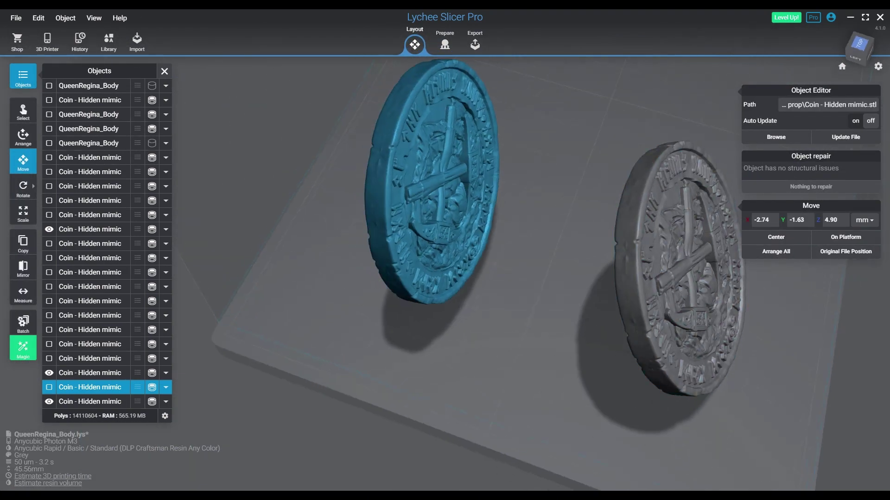
{"action": "right_click_drag", "start_coordinate": [464, 324], "coordinate": [593, 362]}
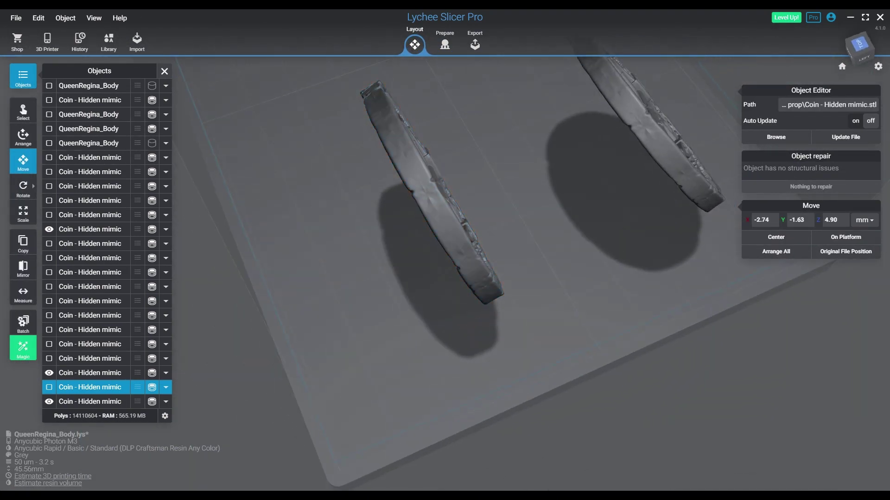
{"action": "left_click", "coordinate": [444, 44]}
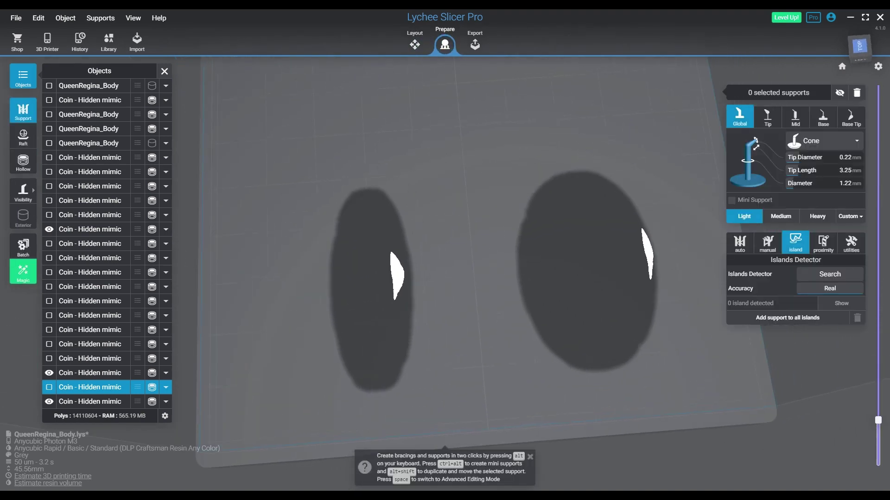
Check the X rotation of the two neighbouring tilted coins in the Layout stage, then return to the Prepare stage
{"action": "left_click", "coordinate": [414, 44]}
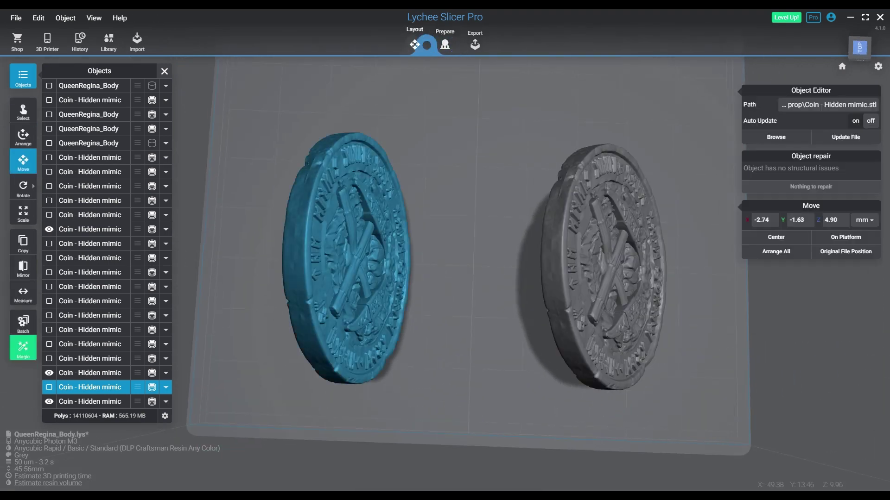
{"action": "left_click", "coordinate": [391, 259]}
{"action": "key", "text": "r"}
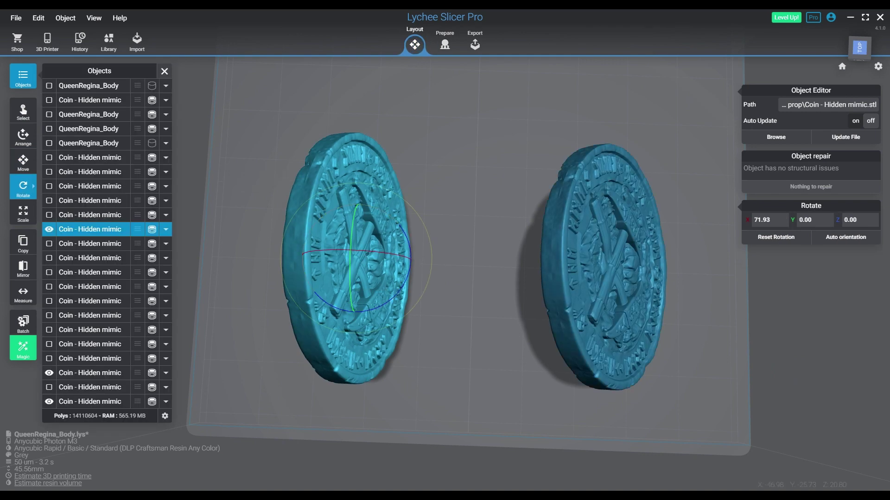
{"action": "left_click", "coordinate": [603, 268]}
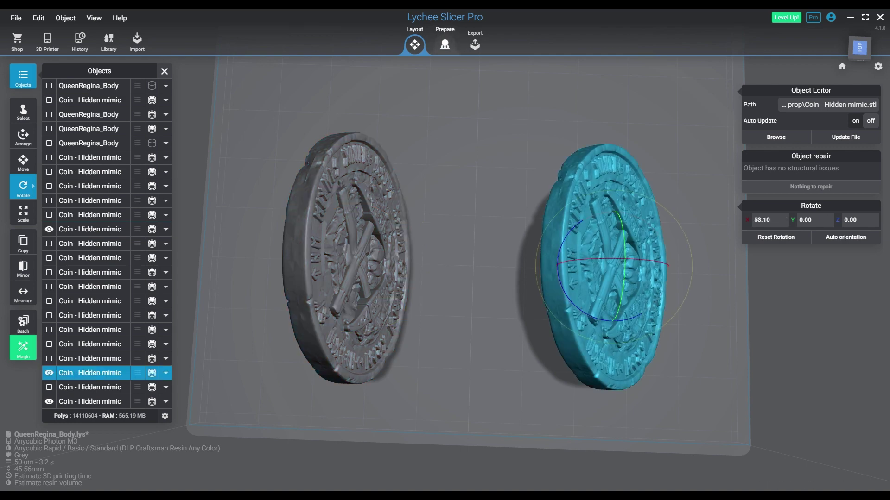
{"action": "key", "text": "ctrl+2"}
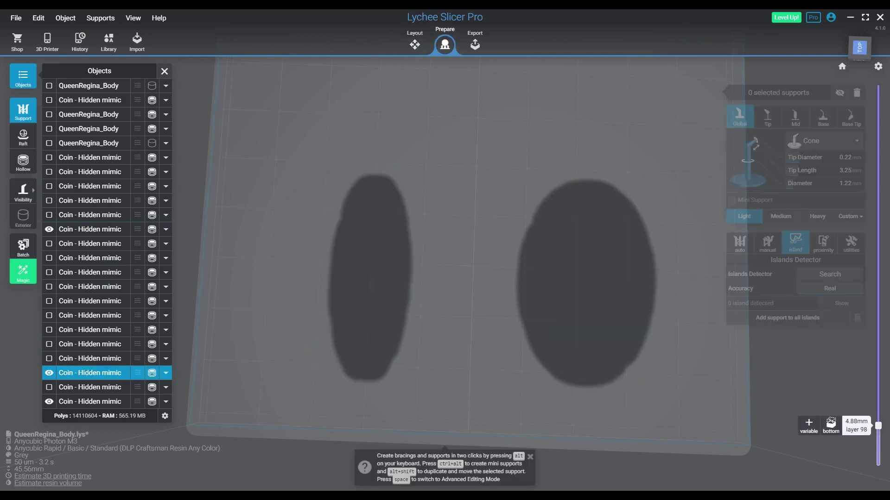
Raise the cut to layer 641 at 32.05 mm and examine the cross-sections of the tilted coins, including the steepest one
{"action": "key", "text": "Up"}
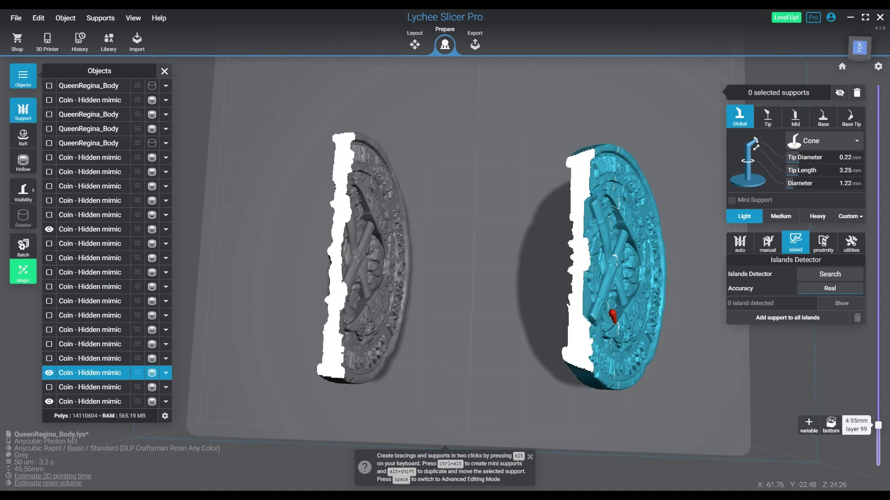
{"action": "key", "text": "shift"}
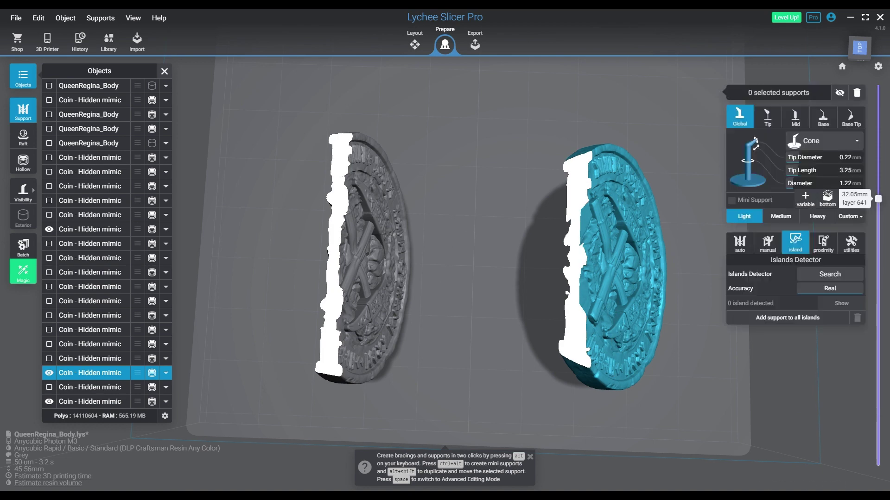
{"action": "right_click_drag", "start_coordinate": [652, 262], "coordinate": [530, 246]}
{"action": "middle_click_drag", "start_coordinate": [530, 245], "coordinate": [92, 201]}
{"action": "middle_click_drag", "start_coordinate": [598, 273], "coordinate": [475, 287]}
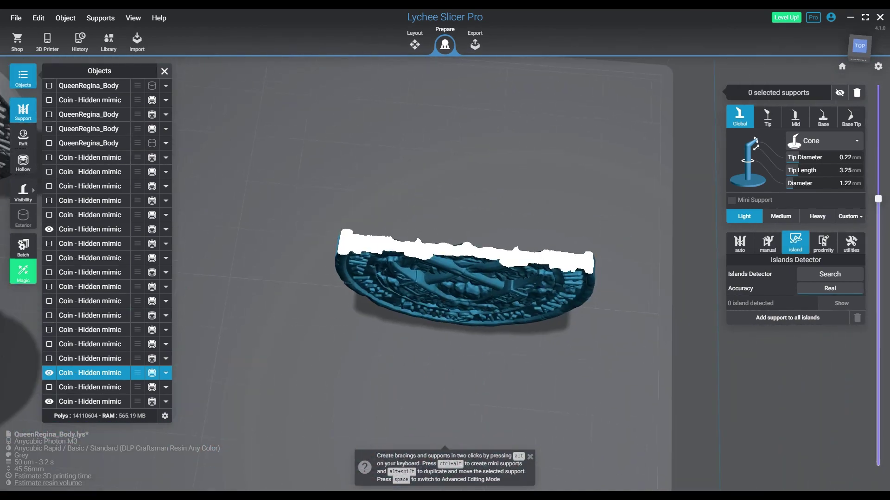
{"action": "right_click_drag", "start_coordinate": [474, 287], "coordinate": [502, 303]}
Cut the steepest coin down to its first layers around layer 101 at 5.05 mm and examine them from above and below
{"action": "left_click_drag", "start_coordinate": [878, 199], "coordinate": [877, 424]}
{"action": "scroll", "coordinate": [467, 307], "scroll_direction": "up", "scroll_amount": 5}
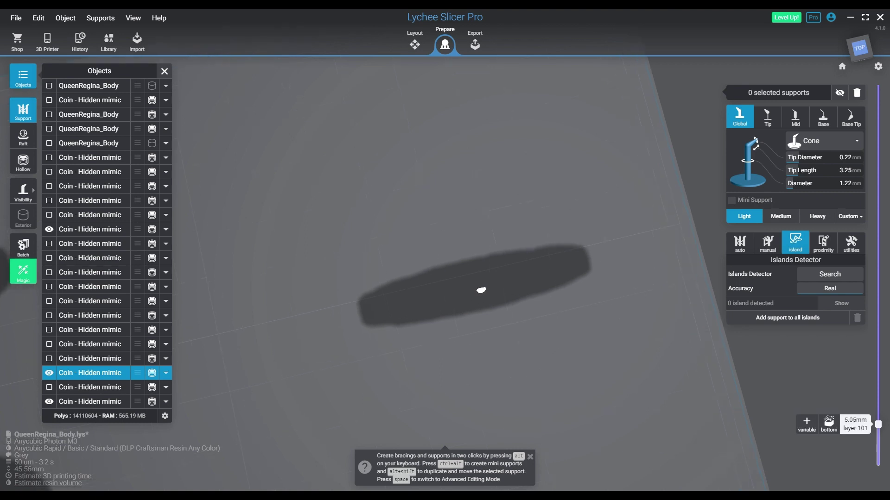
{"action": "key", "text": "Down"}
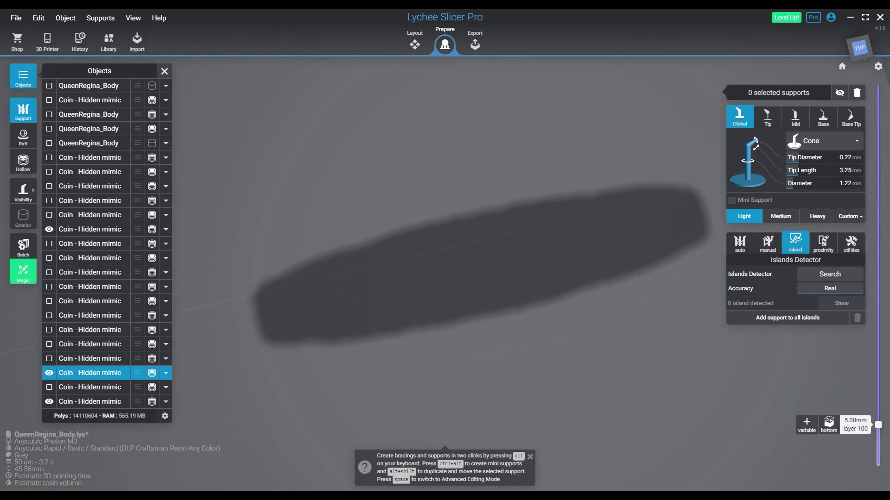
{"action": "key", "text": "Up"}
{"action": "right_click_drag", "start_coordinate": [479, 304], "coordinate": [447, 111]}
{"action": "key", "text": "Up"}
{"action": "scroll", "coordinate": [878, 423], "scroll_direction": "up", "scroll_amount": 1}
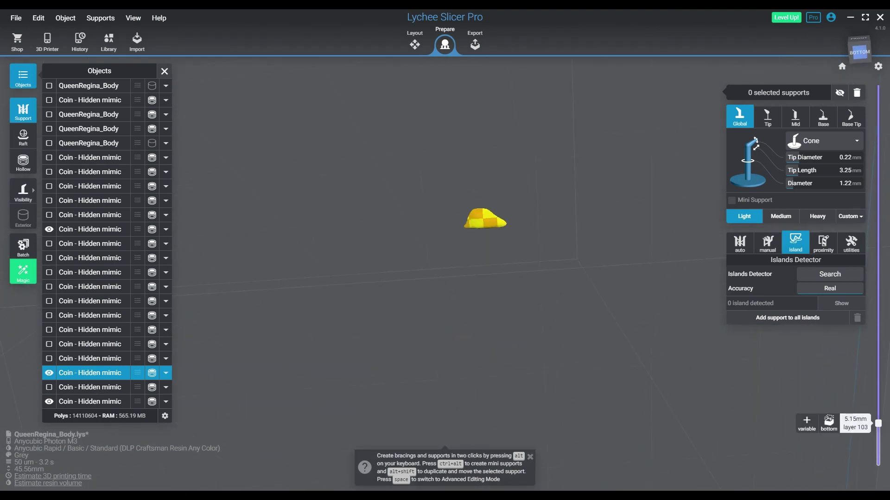
Raise the cut past layer 106 at 5.30 mm and examine the steepest coin's growing lower edge from several angles
{"action": "scroll", "coordinate": [877, 423], "scroll_direction": "up", "scroll_amount": 3}
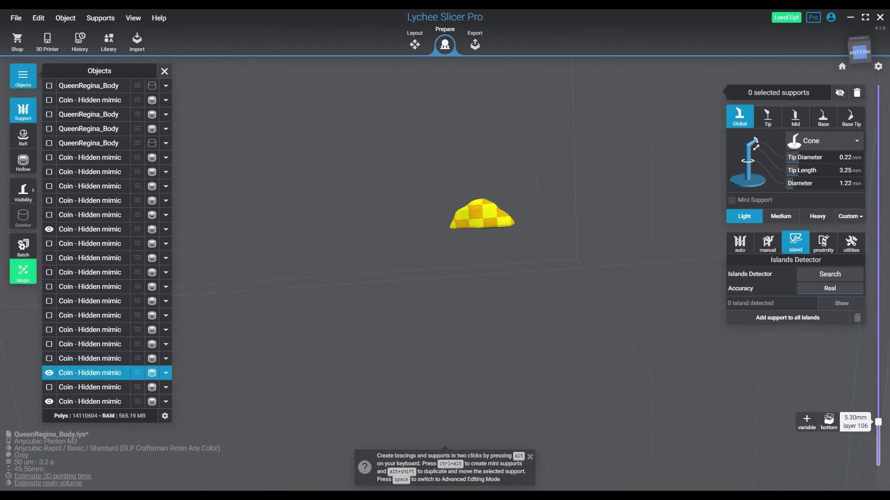
{"action": "scroll", "coordinate": [877, 423], "scroll_direction": "up", "scroll_amount": 2}
{"action": "scroll", "coordinate": [878, 421], "scroll_direction": "up", "scroll_amount": 4}
{"action": "scroll", "coordinate": [878, 419], "scroll_direction": "up", "scroll_amount": 5}
{"action": "right_click_drag", "start_coordinate": [556, 269], "coordinate": [618, 366]}
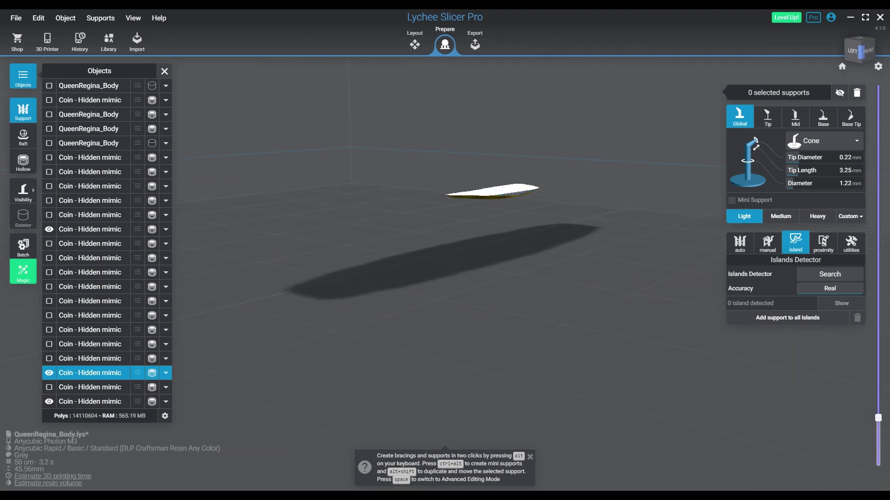
{"action": "right_click_drag", "start_coordinate": [463, 278], "coordinate": [662, 252]}
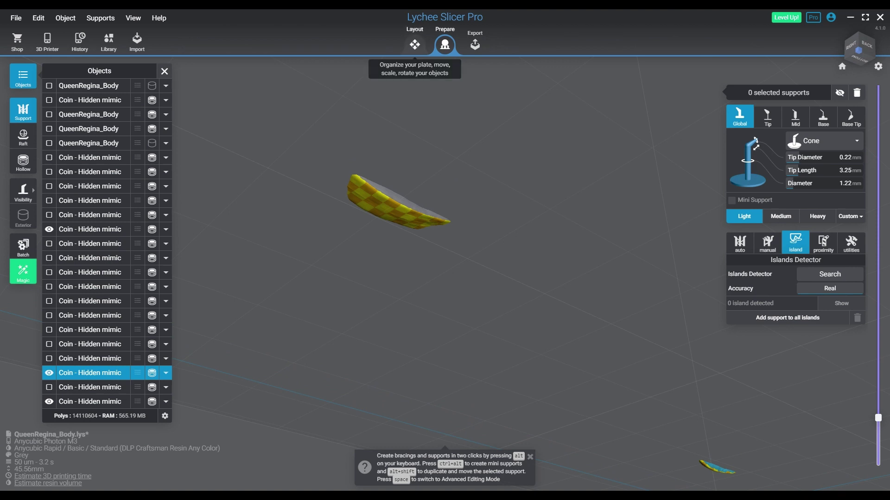
{"action": "left_click", "coordinate": [23, 137]}
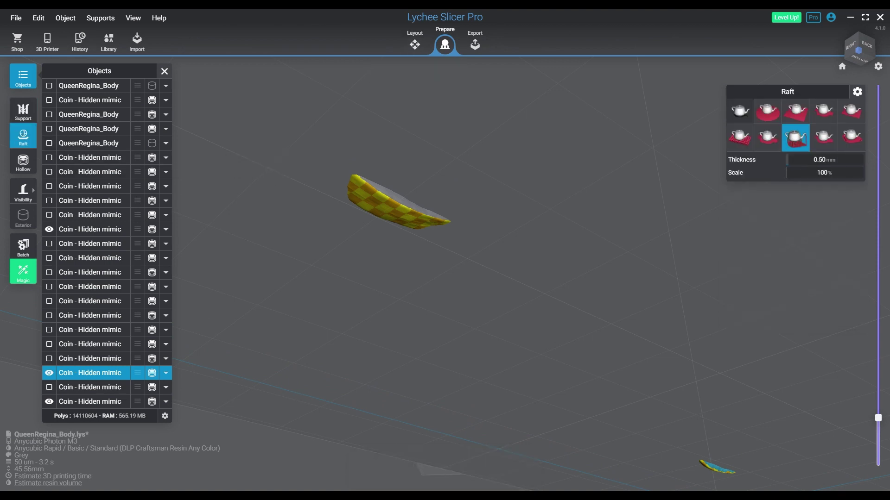
{"action": "mouse_move", "coordinate": [23, 192]}
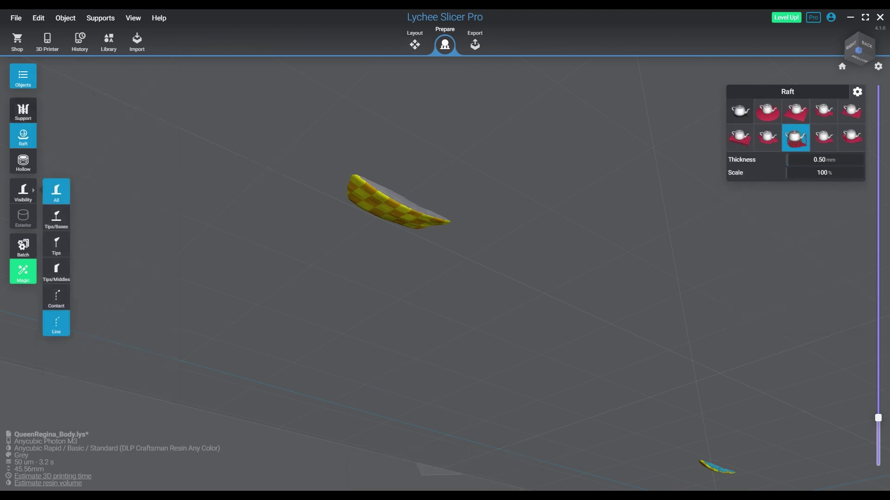
{"action": "left_click", "coordinate": [23, 111]}
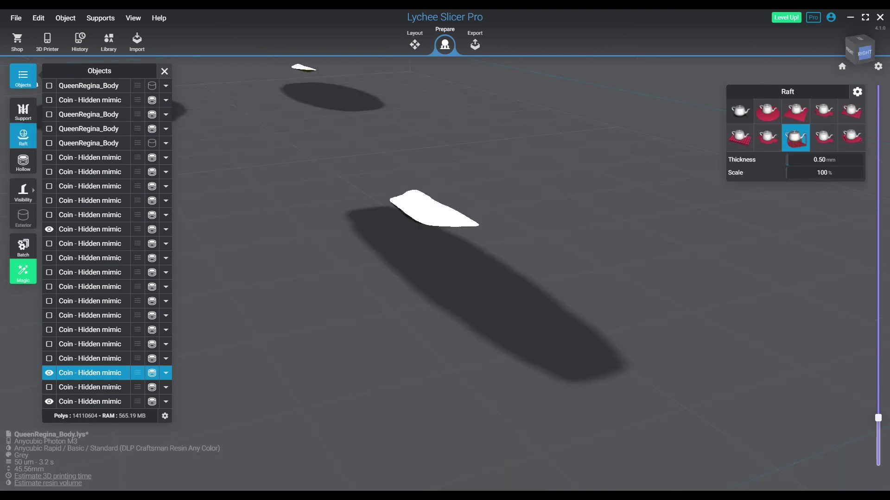
Place four Light cone supports under the steepest coin's lower edge: one near each end and two in the middle
{"action": "right_click", "coordinate": [565, 370]}
{"action": "right_click_drag", "start_coordinate": [565, 369], "coordinate": [656, 301]}
{"action": "left_click", "coordinate": [482, 189]}
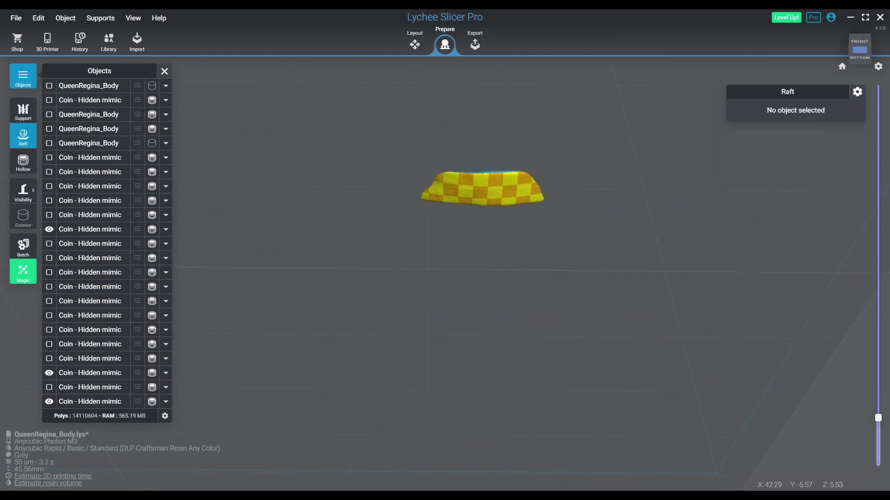
{"action": "left_click", "coordinate": [23, 111]}
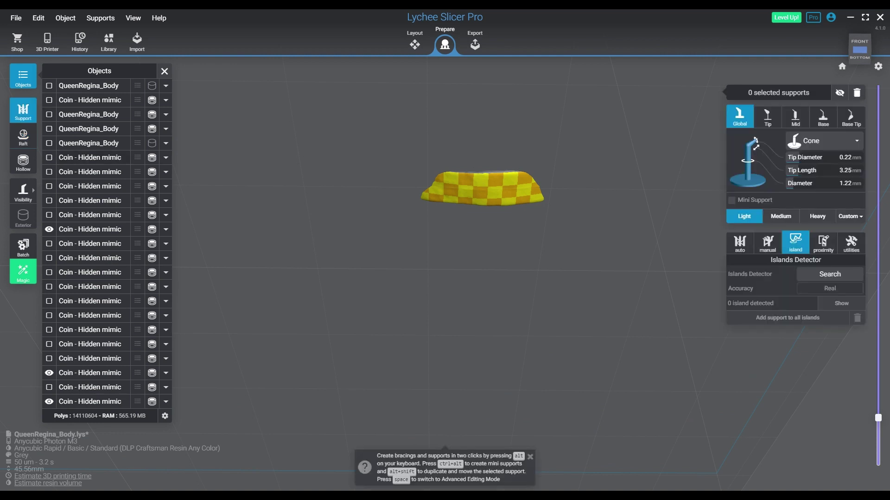
{"action": "left_click", "coordinate": [444, 181]}
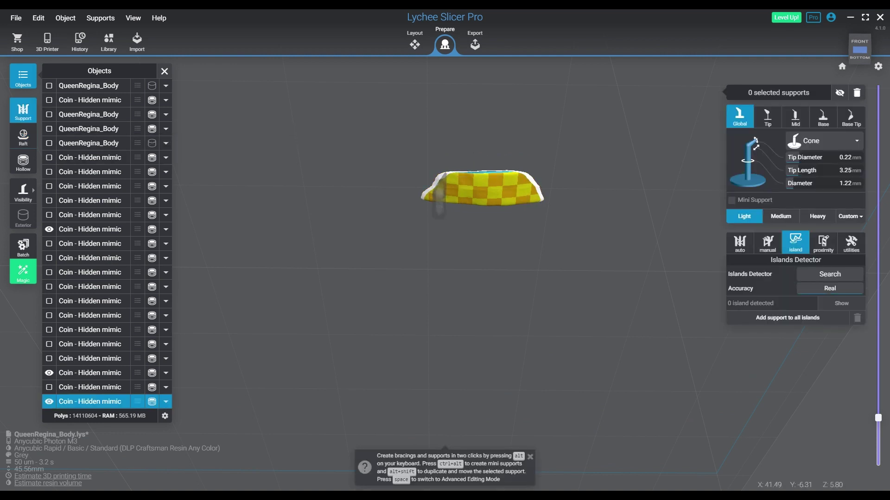
{"action": "left_click", "coordinate": [440, 183]}
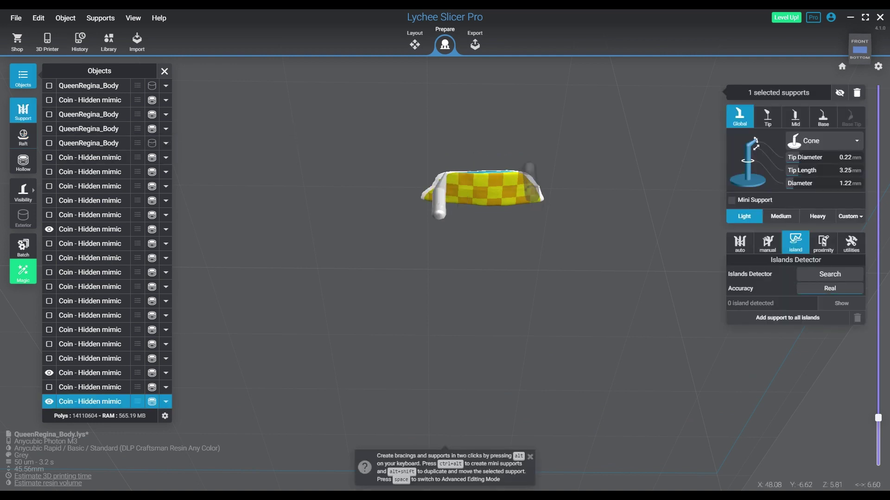
{"action": "left_click", "coordinate": [523, 176]}
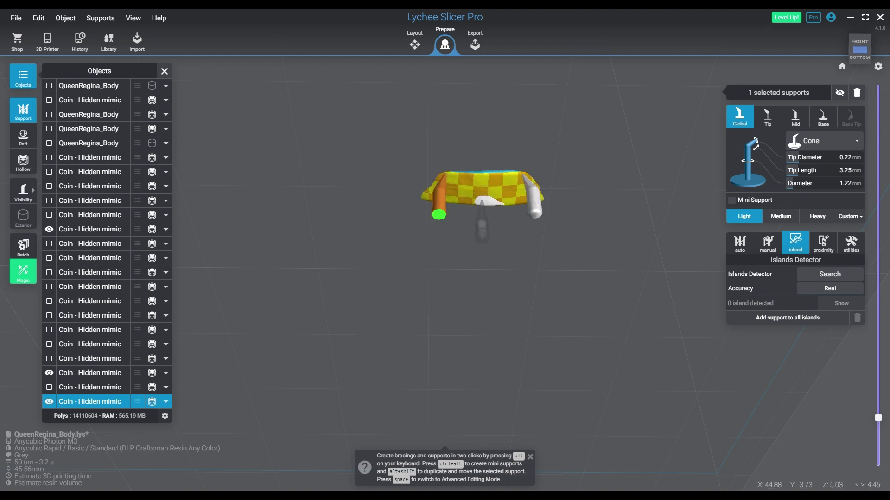
{"action": "left_click", "coordinate": [483, 201]}
{"action": "left_click", "coordinate": [484, 186]}
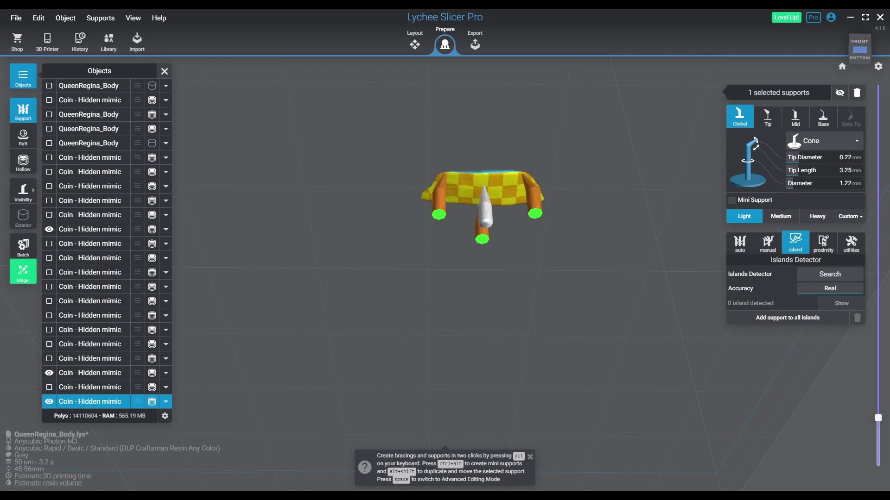
Lower the cut to layer 101 at 5.05 mm and examine from below how the supports meet the coin's first layers
{"action": "mouse_move", "coordinate": [878, 418]}
{"action": "left_mouse_down"}
{"action": "mouse_move", "coordinate": [878, 431]}
{"action": "mouse_move", "coordinate": [877, 424]}
{"action": "left_mouse_up"}
{"action": "right_click_drag", "start_coordinate": [556, 278], "coordinate": [741, 274]}
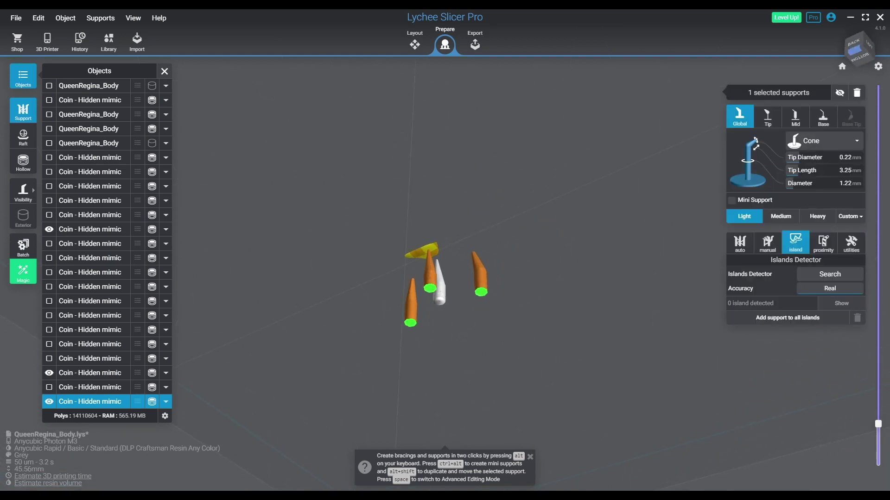
{"action": "left_click_drag", "start_coordinate": [878, 423], "coordinate": [877, 424]}
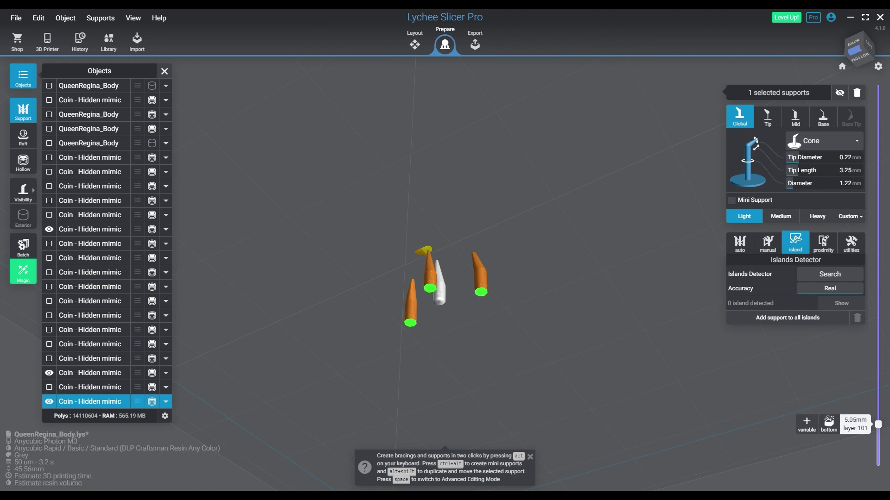
{"action": "left_click", "coordinate": [417, 252]}
{"action": "key", "text": "Escape"}
Raise the cut layer by layer to layer 109 at 5.45 mm and beyond, examining the supported coin from above and the side
{"action": "right_click_drag", "start_coordinate": [463, 259], "coordinate": [255, 350]}
{"action": "key", "text": "Up"}
{"action": "key", "text": "Up"}
{"action": "key", "text": "Up"}
{"action": "key", "text": "Up"}
{"action": "key", "text": "Up"}
{"action": "key", "text": "Up"}
{"action": "key", "text": "Up"}
{"action": "key", "text": "Up"}
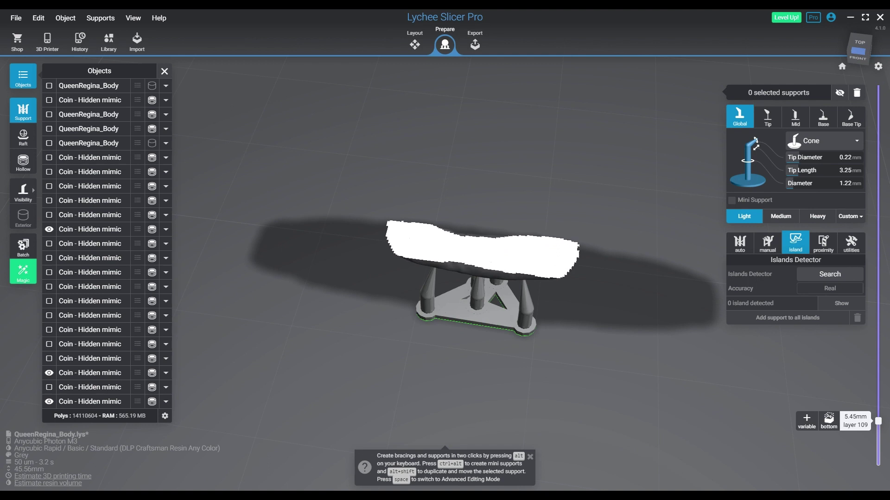
{"action": "left_click_drag", "start_coordinate": [877, 421], "coordinate": [878, 406]}
{"action": "right_click_drag", "start_coordinate": [602, 361], "coordinate": [69, 283]}
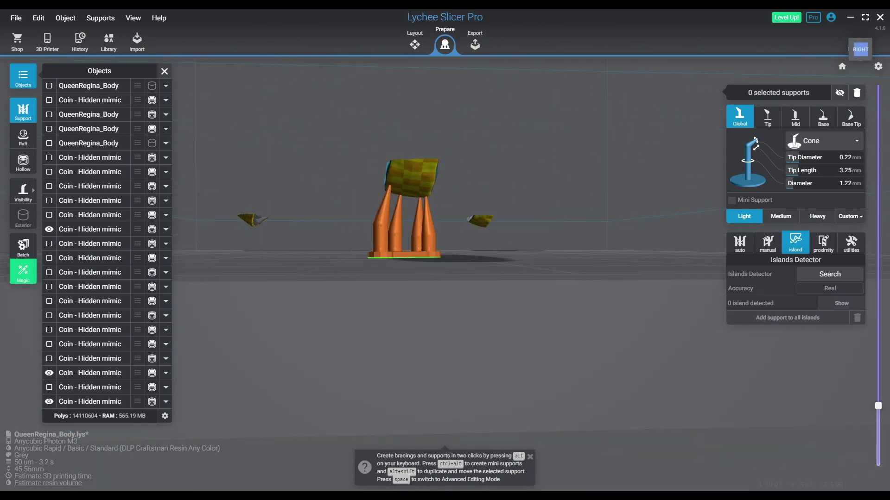
Compare the cross-sections of all three tilted coins near their lower edges and at mid-height
{"action": "right_click_drag", "start_coordinate": [135, 231], "coordinate": [496, 292]}
{"action": "middle_click_drag", "start_coordinate": [158, 229], "coordinate": [478, 243]}
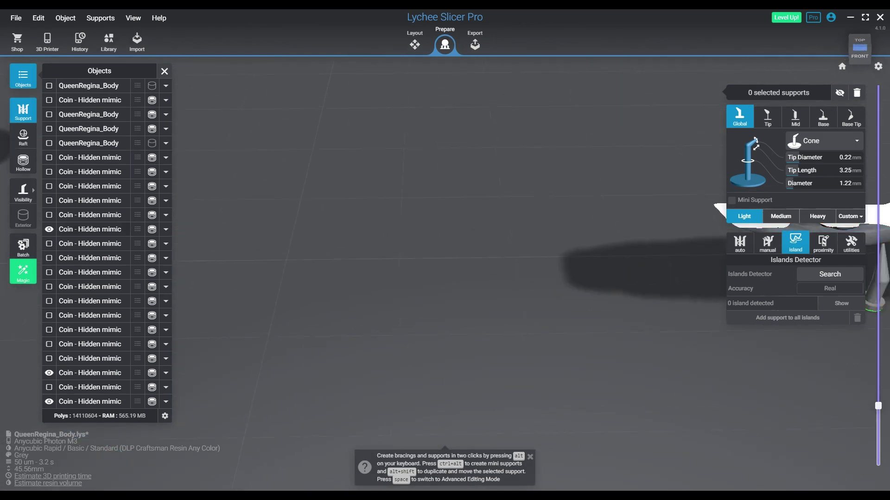
{"action": "scroll", "coordinate": [477, 243], "scroll_direction": "down", "scroll_amount": 6}
{"action": "middle_click_drag", "start_coordinate": [260, 241], "coordinate": [630, 301]}
{"action": "mouse_move", "coordinate": [491, 386]}
{"action": "right_mouse_down"}
{"action": "mouse_move", "coordinate": [487, 343]}
{"action": "mouse_move", "coordinate": [482, 398]}
{"action": "right_mouse_up"}
{"action": "middle_click_drag", "start_coordinate": [482, 399], "coordinate": [234, 390]}
{"action": "scroll", "coordinate": [233, 391], "scroll_direction": "down", "scroll_amount": 1}
{"action": "scroll", "coordinate": [445, 287], "scroll_direction": "down", "scroll_amount": 3}
{"action": "right_click_drag", "start_coordinate": [444, 288], "coordinate": [443, 321]}
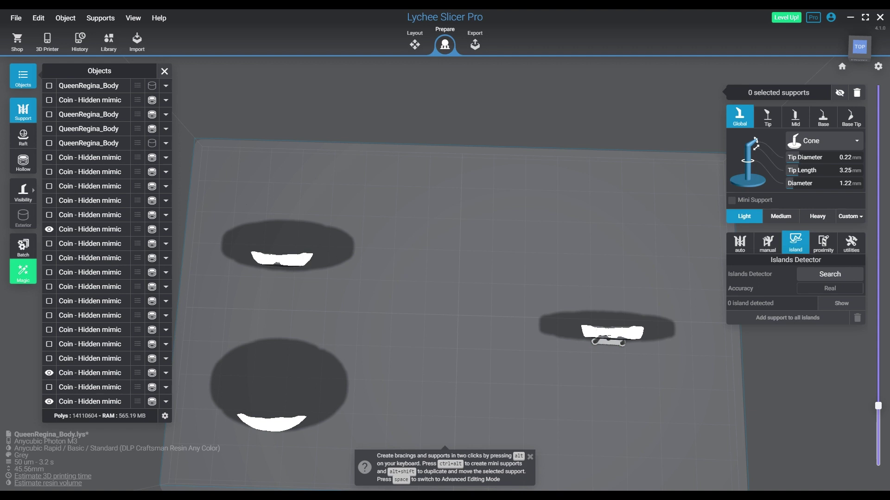
{"action": "left_click_drag", "start_coordinate": [877, 406], "coordinate": [877, 273]}
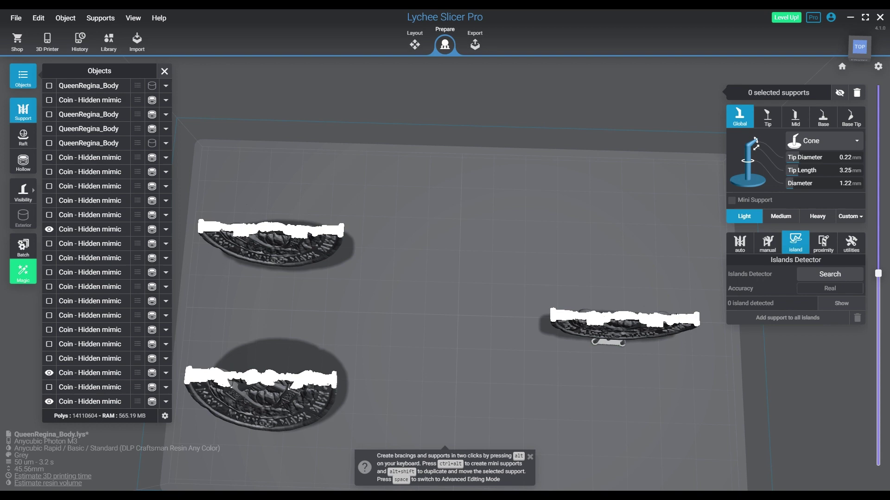
{"action": "right_click_drag", "start_coordinate": [445, 297], "coordinate": [413, 234]}
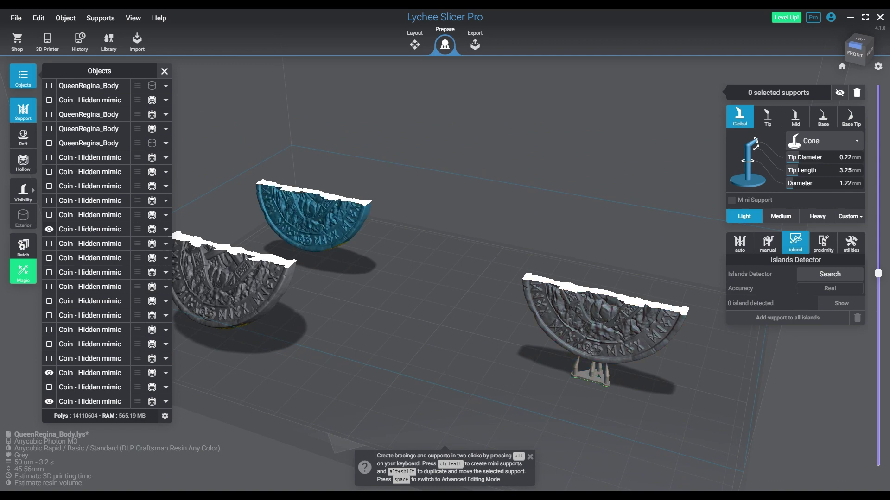
Restore the full view of the coins and hide all three in the Layout stage
{"action": "left_click_drag", "start_coordinate": [877, 274], "coordinate": [877, 469]}
{"action": "right_click_drag", "start_coordinate": [501, 315], "coordinate": [560, 296]}
{"action": "left_click", "coordinate": [414, 44]}
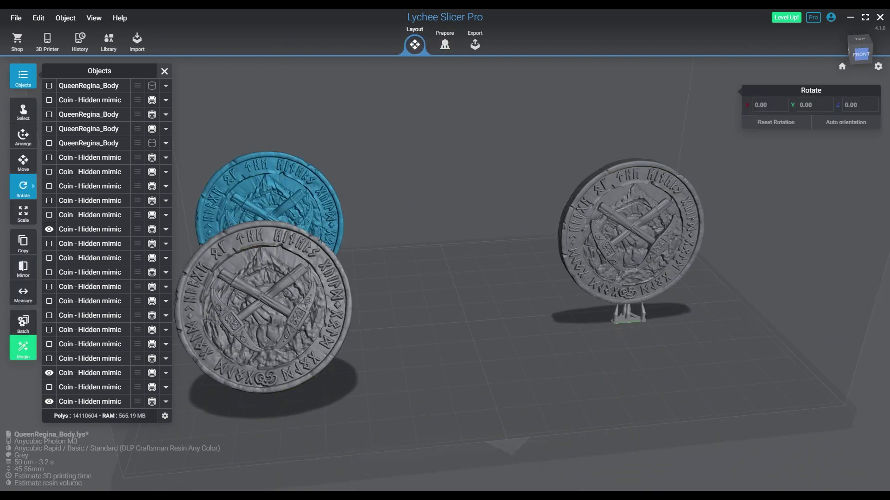
{"action": "left_click", "coordinate": [49, 229]}
{"action": "left_click", "coordinate": [49, 373]}
{"action": "left_click", "coordinate": [49, 401]}
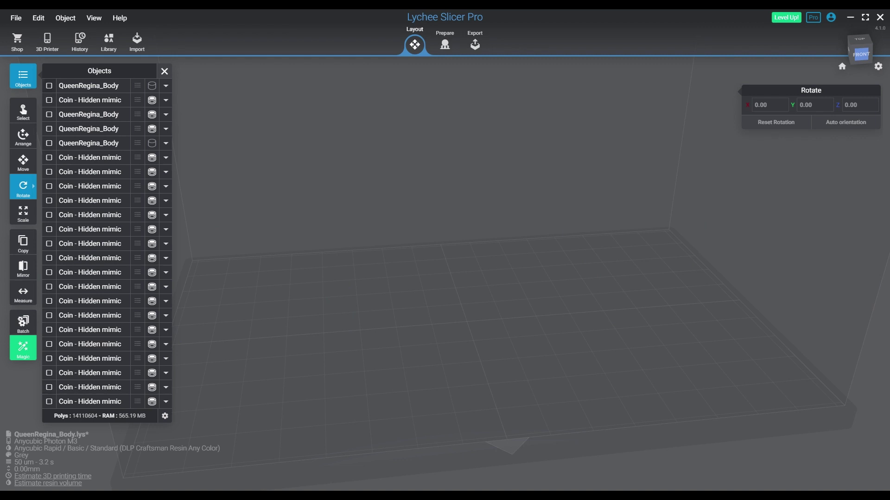
Show the last QueenRegina_Body figure in the object list and frame it from the front
{"action": "left_click", "coordinate": [49, 85]}
{"action": "left_click", "coordinate": [49, 86]}
{"action": "left_click", "coordinate": [49, 144]}
{"action": "right_click_drag", "start_coordinate": [445, 232], "coordinate": [441, 242]}
{"action": "middle_click_drag", "start_coordinate": [473, 134], "coordinate": [373, 426]}
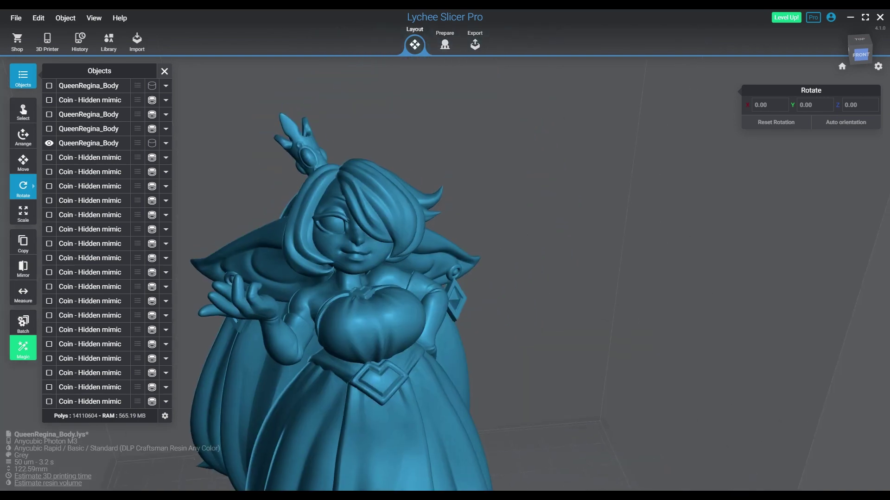
{"action": "right_click_drag", "start_coordinate": [373, 324], "coordinate": [378, 361]}
{"action": "middle_click_drag", "start_coordinate": [378, 362], "coordinate": [447, 297]}
{"action": "right_click_drag", "start_coordinate": [447, 297], "coordinate": [456, 262]}
Examine the highlighted overhangs on the figure's front and underside in the Prepare stage
{"action": "left_click", "coordinate": [445, 45]}
{"action": "right_click_drag", "start_coordinate": [445, 232], "coordinate": [429, 227]}
{"action": "left_click", "coordinate": [23, 137]}
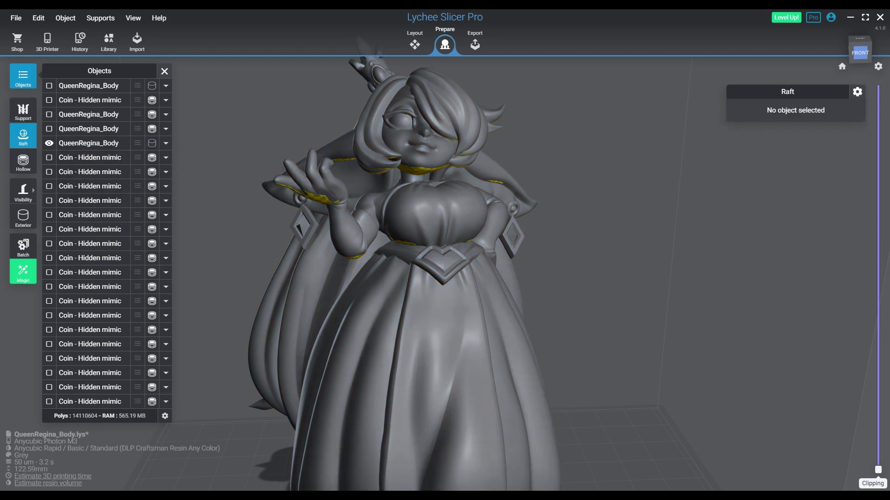
{"action": "right_click_drag", "start_coordinate": [445, 320], "coordinate": [433, 214]}
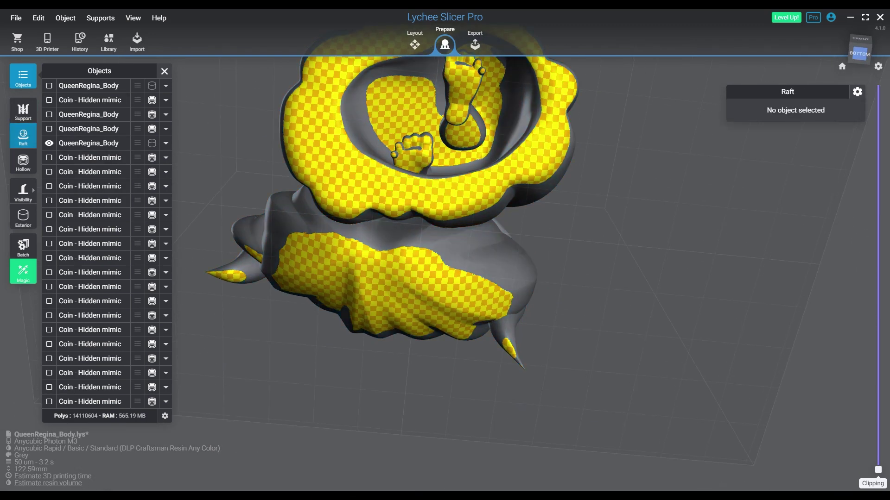
Start the drain hole tool and clip the figure near its base to expose the hollow interior from above
{"action": "left_click", "coordinate": [23, 162]}
{"action": "left_click", "coordinate": [743, 95]}
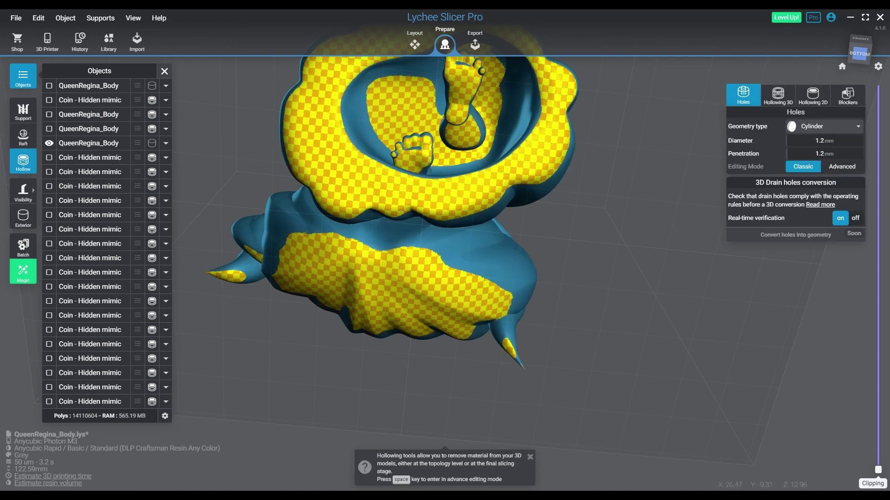
{"action": "right_click_drag", "start_coordinate": [463, 218], "coordinate": [464, 292]}
{"action": "left_click_drag", "start_coordinate": [878, 470], "coordinate": [878, 433]}
{"action": "right_click_drag", "start_coordinate": [579, 296], "coordinate": [672, 384]}
{"action": "right_click_drag", "start_coordinate": [387, 304], "coordinate": [531, 310]}
{"action": "scroll", "coordinate": [479, 311], "scroll_direction": "up", "scroll_amount": 7}
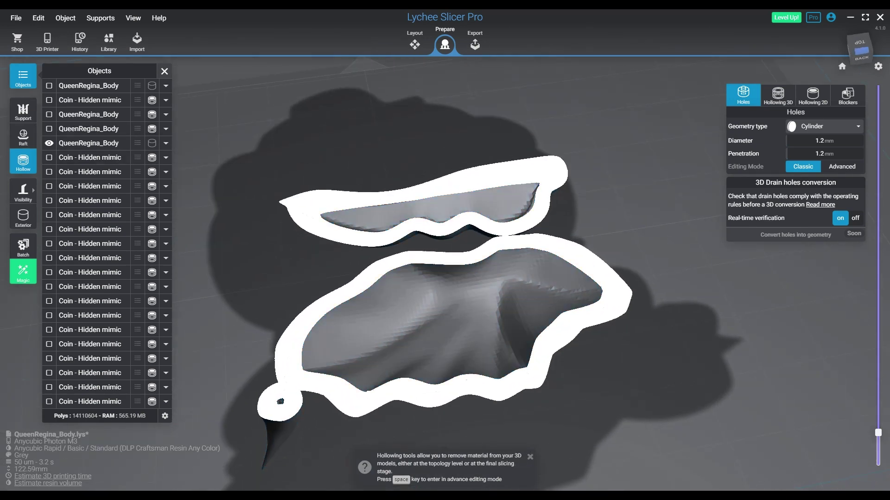
Place a row of four 1.2 mm cylindrical drain holes inside the lower skirt, plus a 2 mm hole beside them
{"action": "left_click", "coordinate": [543, 266]}
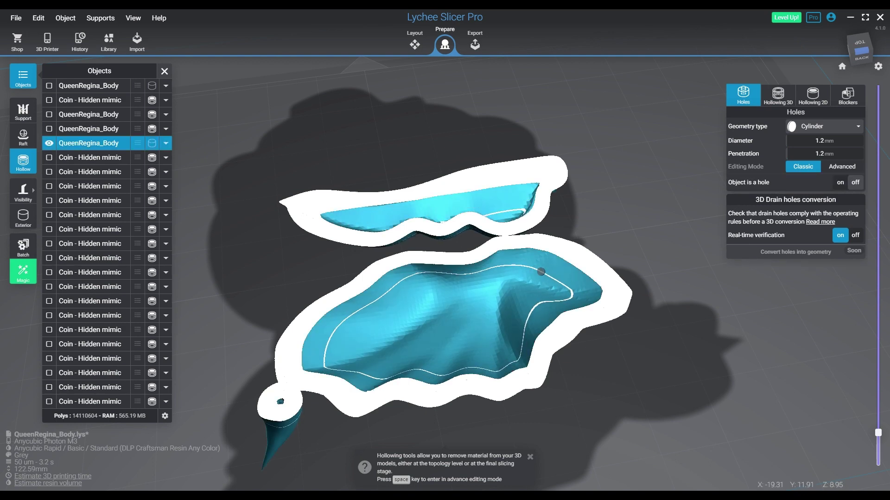
{"action": "left_click", "coordinate": [537, 277]}
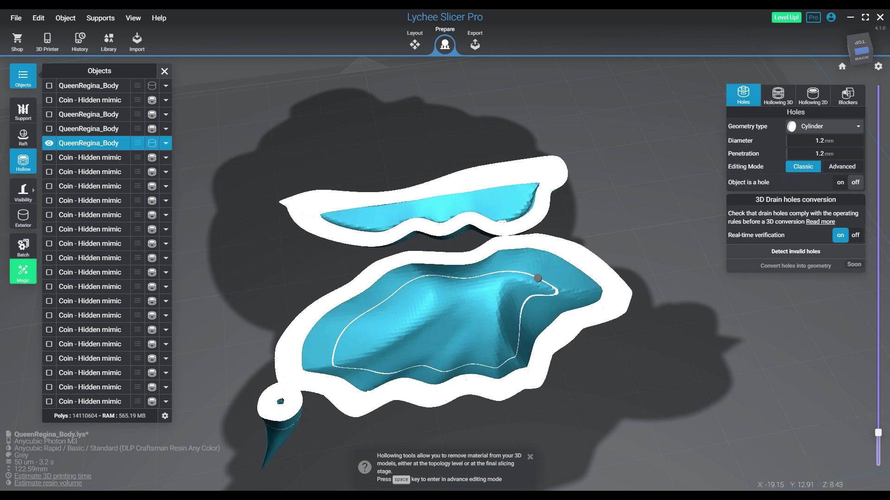
{"action": "left_click", "coordinate": [547, 281]}
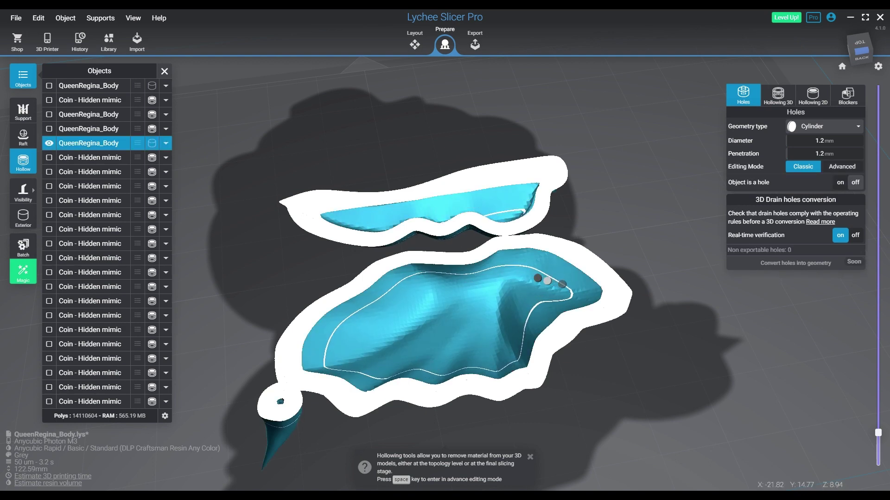
{"action": "left_click", "coordinate": [557, 285]}
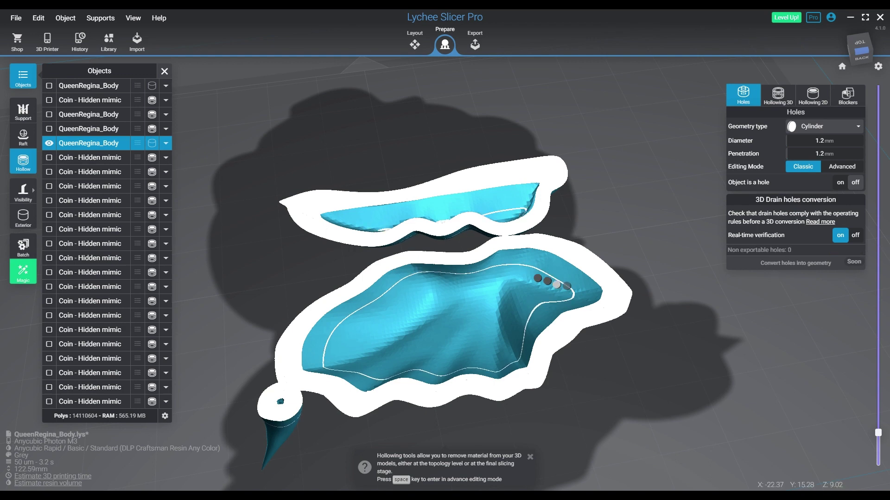
{"action": "left_click", "coordinate": [557, 284]}
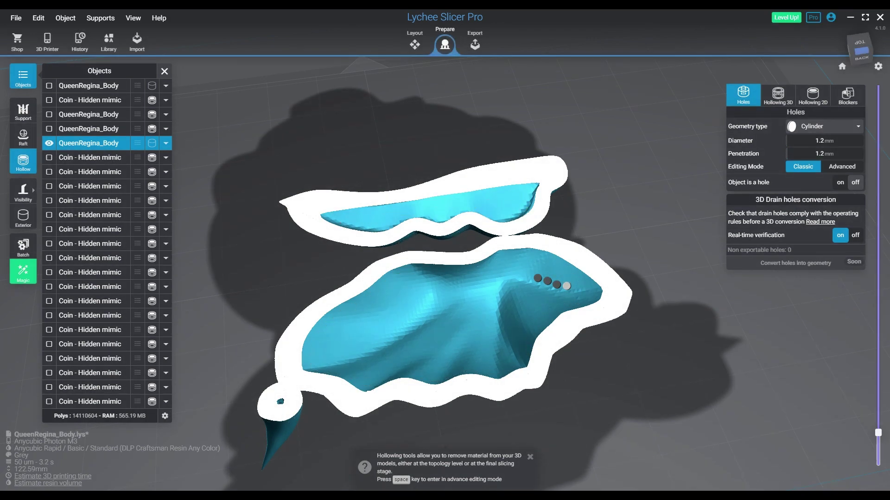
{"action": "left_click", "coordinate": [566, 286]}
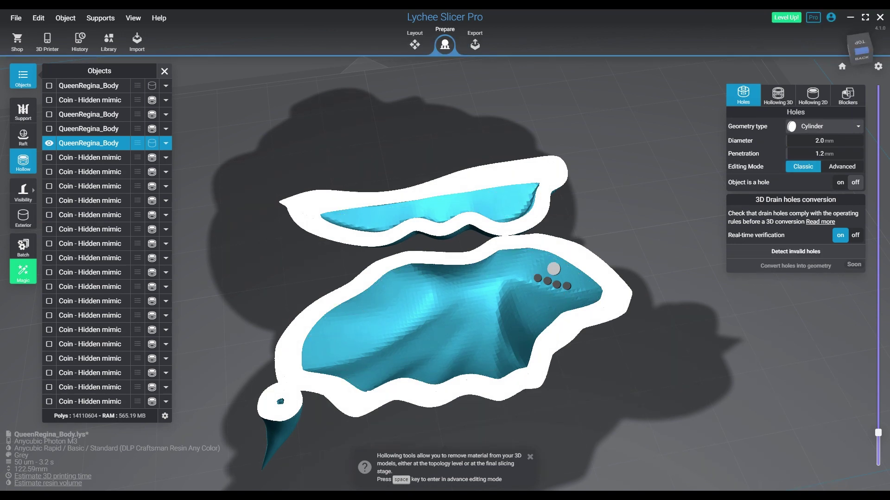
Examine the figure's underside and clipped interior to check whether the drain holes break through the outer surface
{"action": "right_click_drag", "start_coordinate": [554, 268], "coordinate": [393, 196]}
{"action": "scroll", "coordinate": [490, 335], "scroll_direction": "down", "scroll_amount": 10}
{"action": "scroll", "coordinate": [489, 334], "scroll_direction": "down", "scroll_amount": 10}
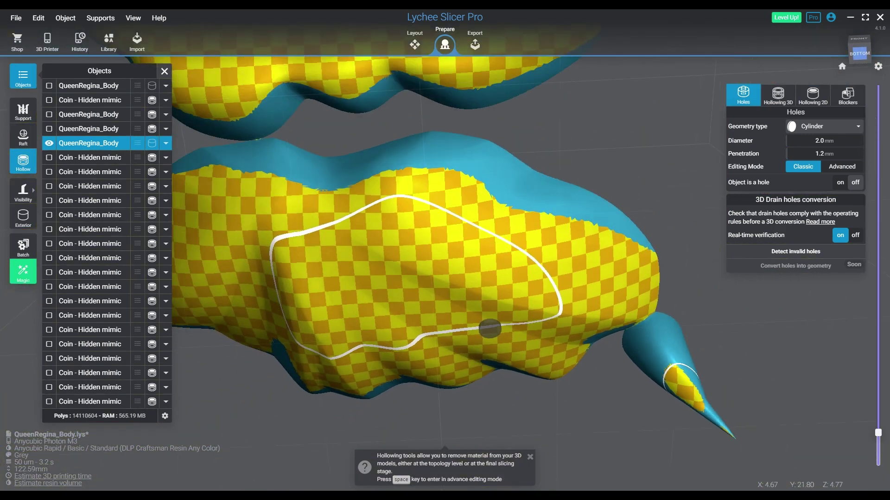
{"action": "right_click_drag", "start_coordinate": [492, 352], "coordinate": [475, 320]}
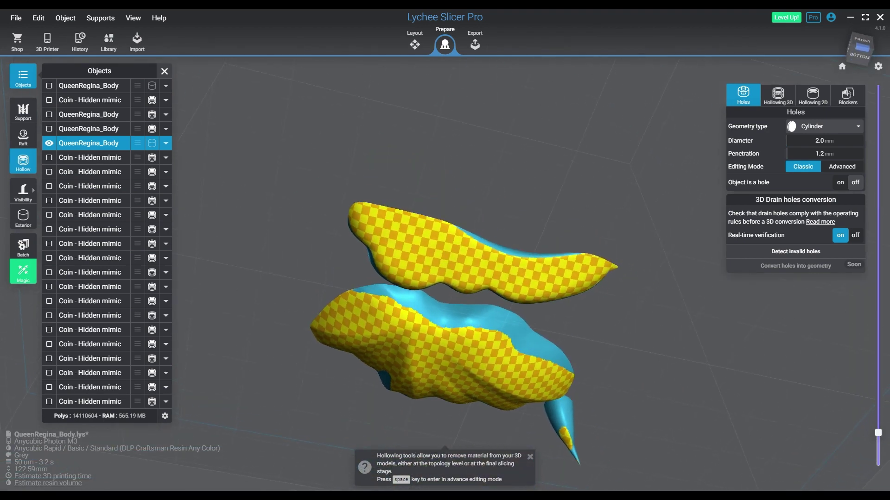
{"action": "left_click_drag", "start_coordinate": [877, 433], "coordinate": [877, 406]}
{"action": "right_click_drag", "start_coordinate": [609, 258], "coordinate": [694, 370]}
{"action": "right_click_drag", "start_coordinate": [489, 268], "coordinate": [533, 282]}
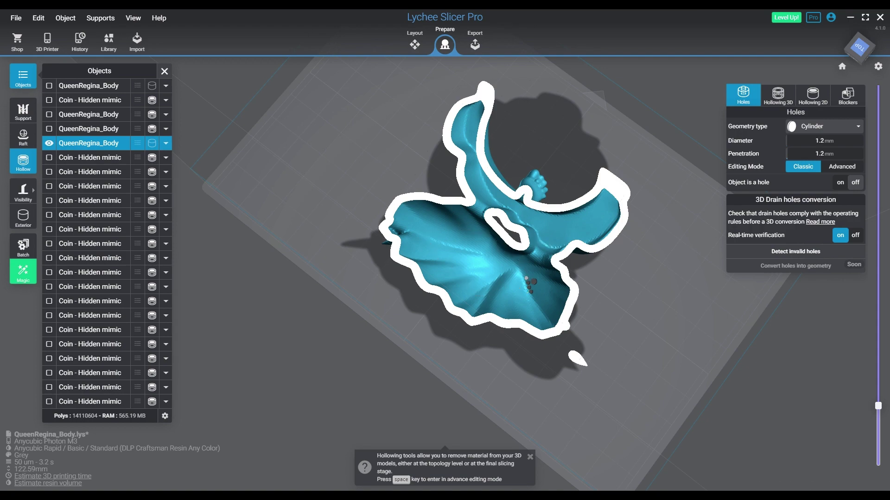
{"action": "key", "text": "b"}
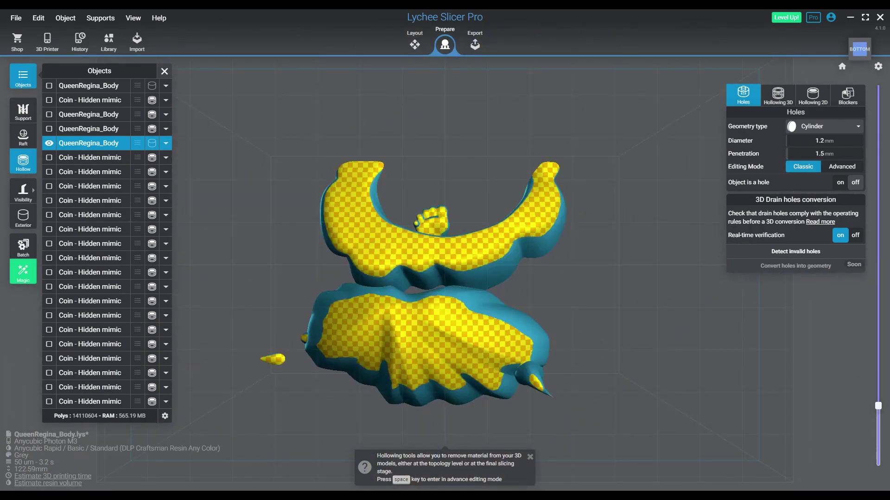
{"action": "scroll", "coordinate": [519, 359], "scroll_direction": "up", "scroll_amount": 5}
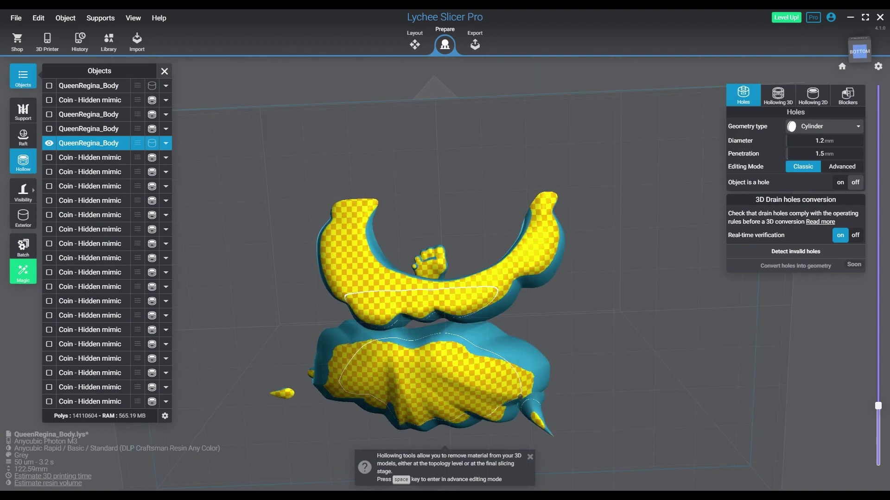
{"action": "scroll", "coordinate": [519, 360], "scroll_direction": "up", "scroll_amount": 4}
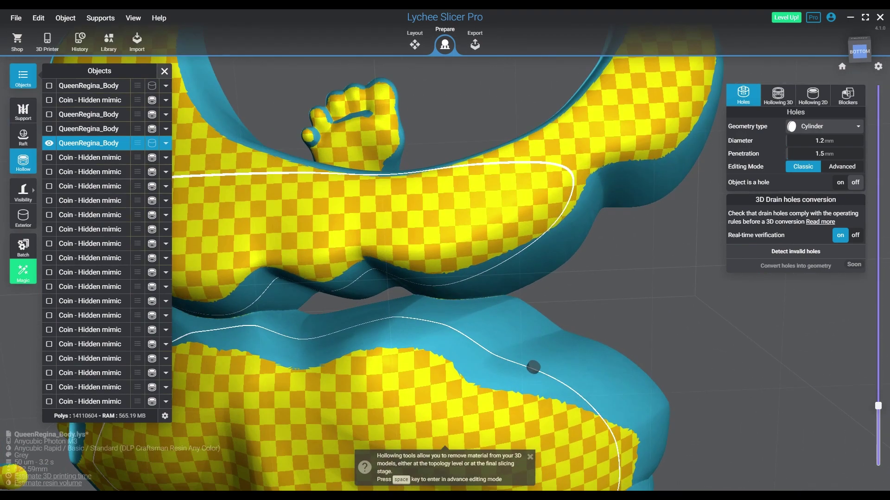
Place 1.2 mm drain holes with 3 mm penetration along the row inside the lower skirt
{"action": "right_click_drag", "start_coordinate": [533, 361], "coordinate": [648, 464]}
{"action": "right_click_drag", "start_coordinate": [546, 440], "coordinate": [532, 374]}
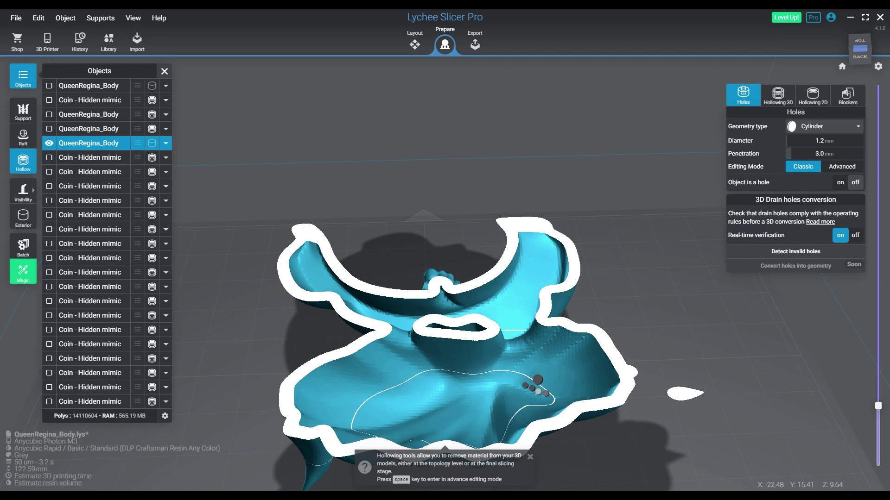
{"action": "left_click", "coordinate": [546, 394]}
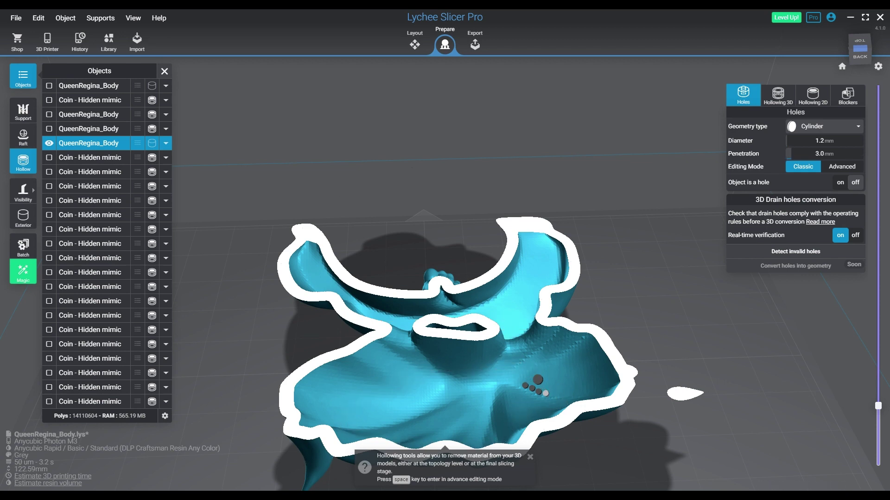
Deselect the figure and examine the drain holes in a lower cross-section close to the plate
{"action": "right_click_drag", "start_coordinate": [454, 385], "coordinate": [501, 370]}
{"action": "left_click", "coordinate": [274, 278]}
{"action": "mouse_move", "coordinate": [878, 406]}
{"action": "left_click_drag", "start_coordinate": [878, 406], "coordinate": [877, 445]}
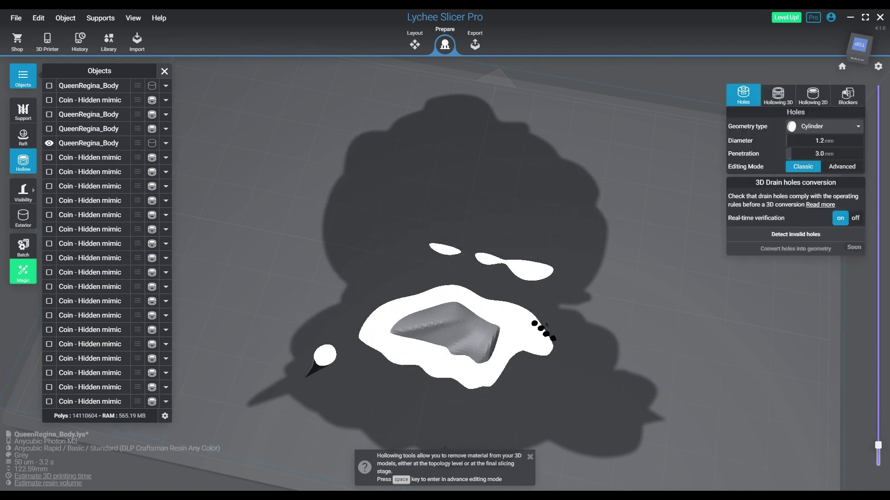
{"action": "right_click_drag", "start_coordinate": [565, 297], "coordinate": [602, 289]}
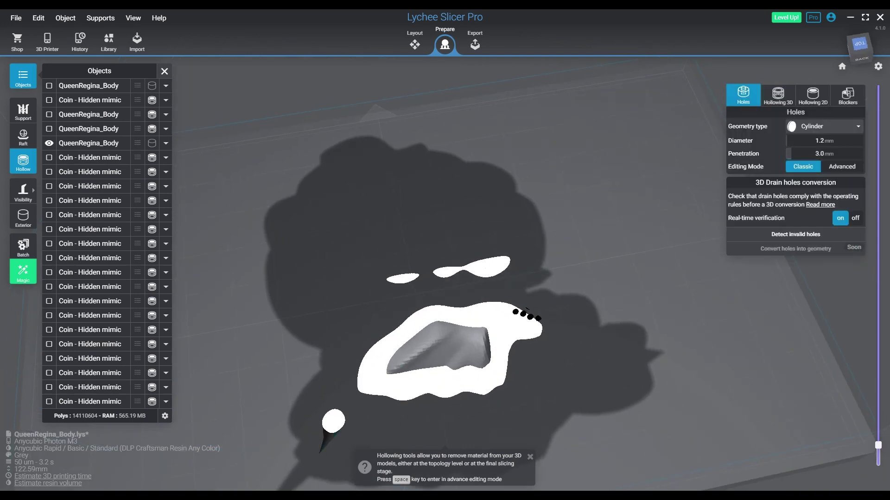
Return to the Layout stage and view the figure from the front
{"action": "left_click", "coordinate": [415, 43]}
{"action": "right_click_drag", "start_coordinate": [468, 195], "coordinate": [352, 169]}
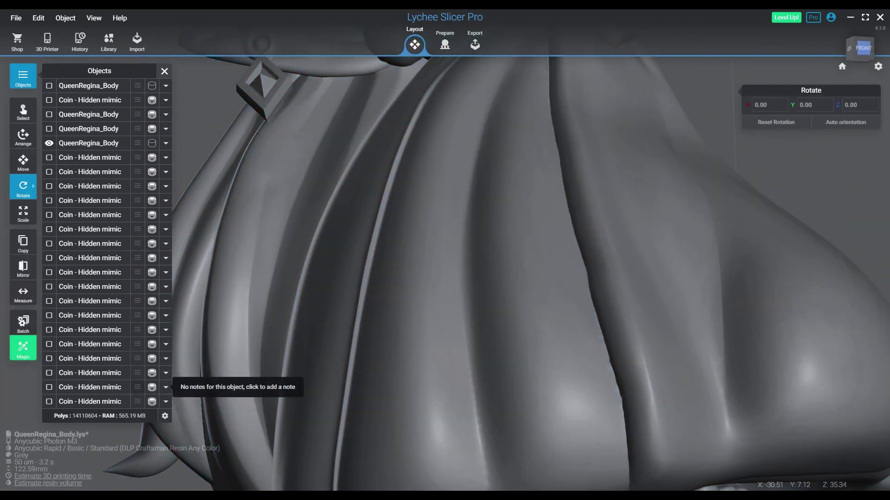
{"action": "mouse_move", "coordinate": [23, 188]}
{"action": "left_click", "coordinate": [56, 188]}
{"action": "scroll", "coordinate": [577, 404], "scroll_direction": "down", "scroll_amount": 8}
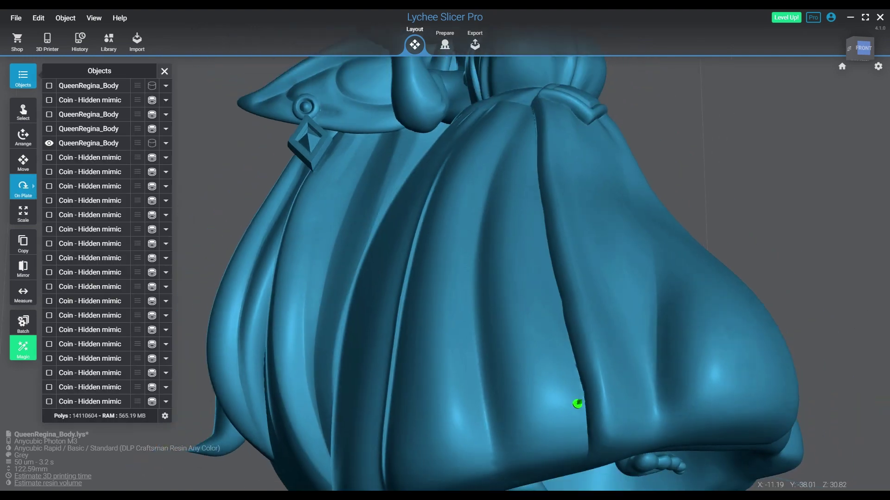
{"action": "right_click_drag", "start_coordinate": [546, 408], "coordinate": [456, 407]}
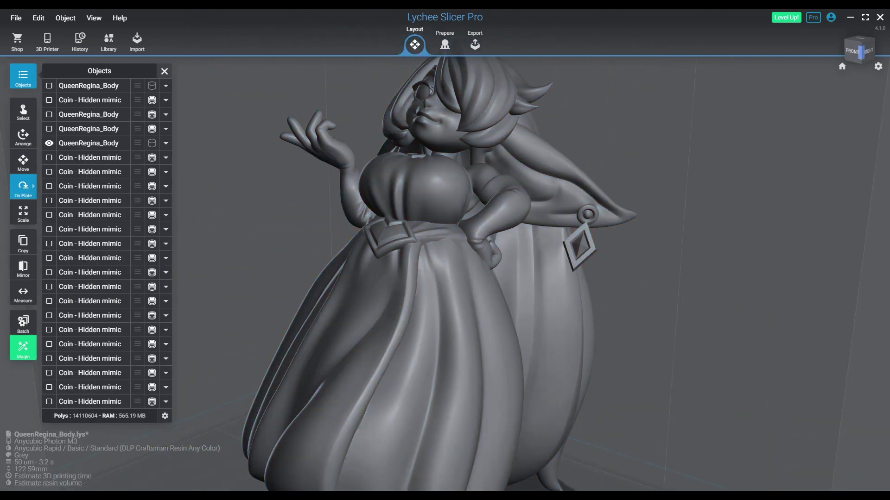
{"action": "mouse_move", "coordinate": [23, 187]}
{"action": "left_click", "coordinate": [56, 240]}
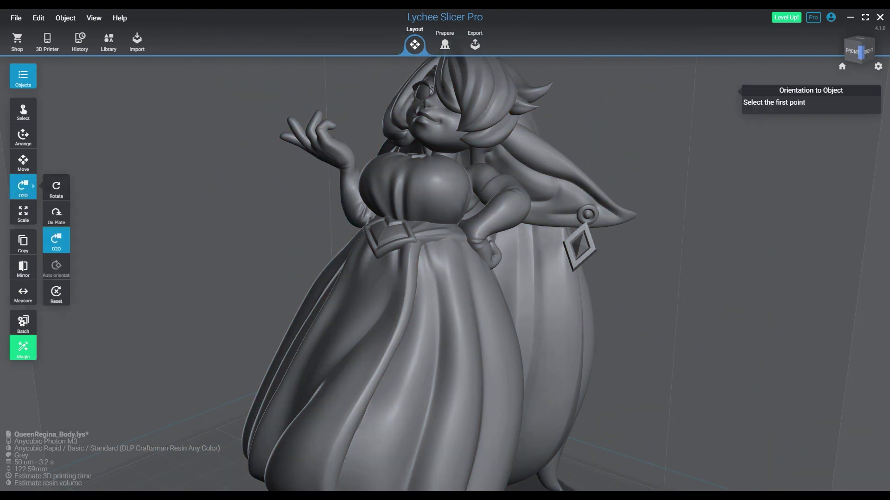
Select the figure and rotate it to -7.22° about the Y axis
{"action": "left_click", "coordinate": [57, 188]}
{"action": "right_click_drag", "start_coordinate": [417, 297], "coordinate": [539, 250]}
{"action": "left_click", "coordinate": [533, 250]}
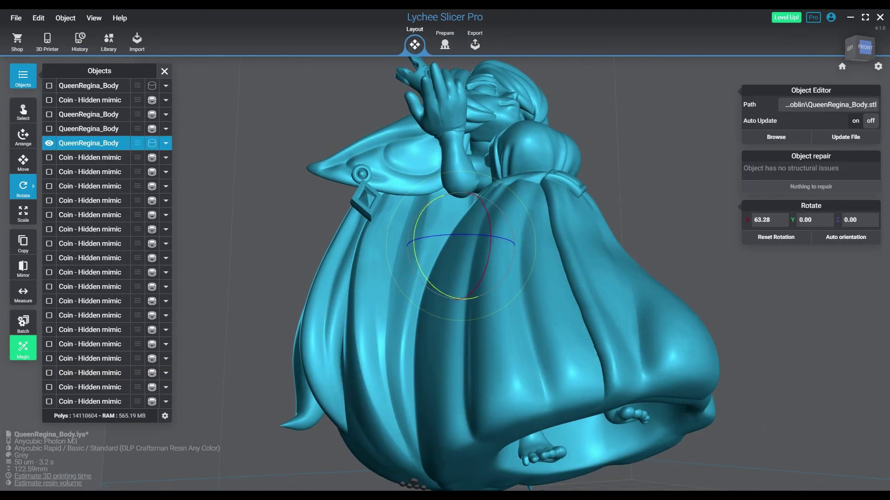
{"action": "left_click_drag", "start_coordinate": [416, 261], "coordinate": [421, 272]}
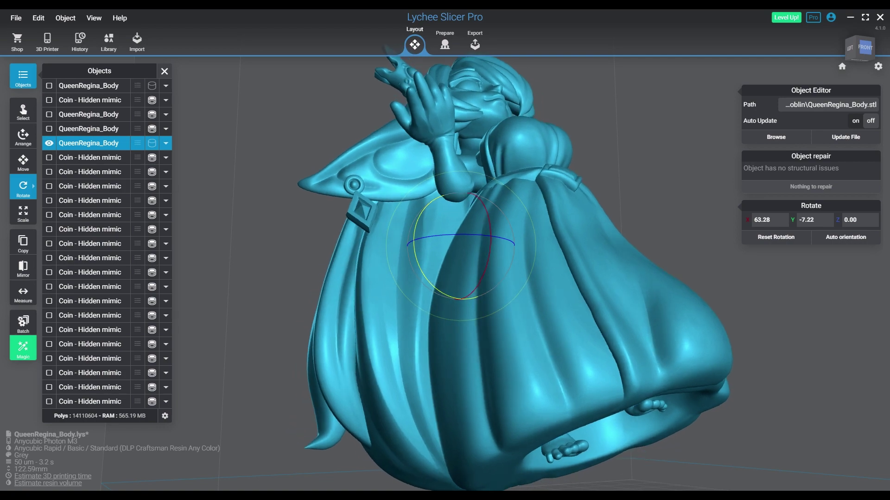
Raise the tilted figure off the plate to a Z position of 6.25 mm
{"action": "right_click_drag", "start_coordinate": [422, 273], "coordinate": [436, 305]}
{"action": "key", "text": "m"}
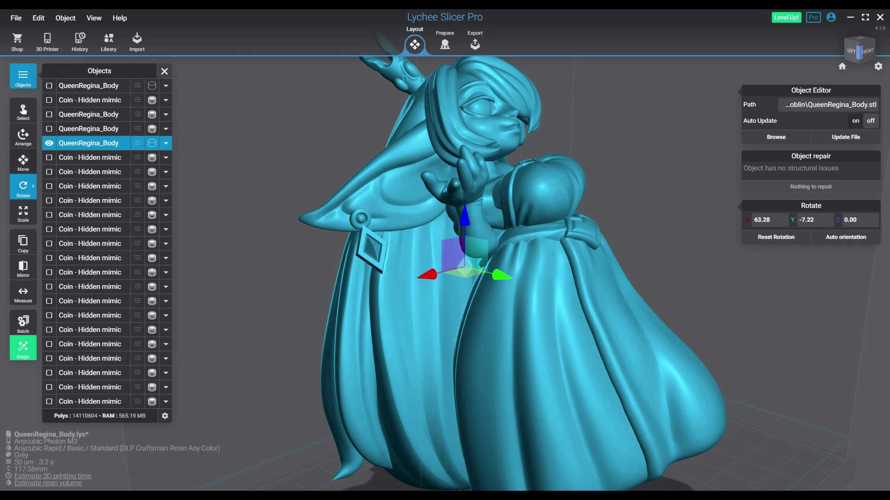
{"action": "left_click_drag", "start_coordinate": [464, 216], "coordinate": [465, 192]}
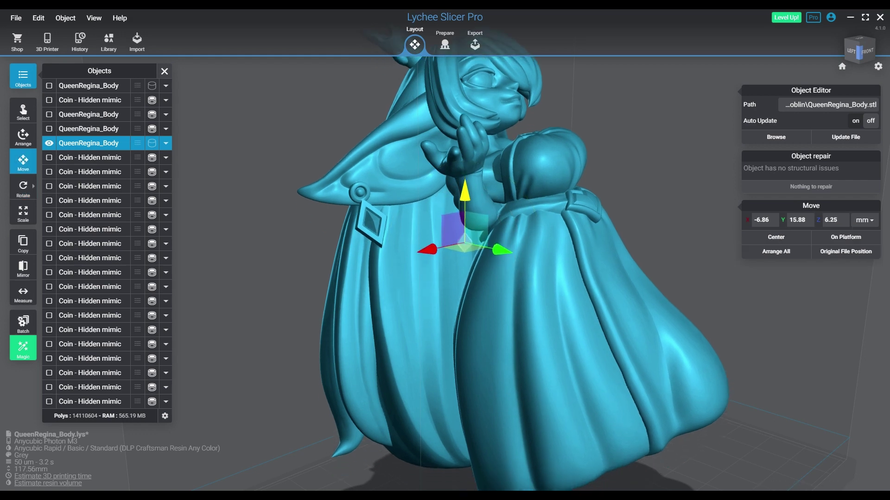
Clip the tilted figure near its base in the Prepare stage and add three 1.2 mm drain holes with 3 mm penetration inside the skirt
{"action": "left_click", "coordinate": [445, 45]}
{"action": "right_click_drag", "start_coordinate": [445, 222], "coordinate": [523, 315]}
{"action": "left_click_drag", "start_coordinate": [878, 446], "coordinate": [878, 436]}
{"action": "right_click_drag", "start_coordinate": [463, 260], "coordinate": [593, 297]}
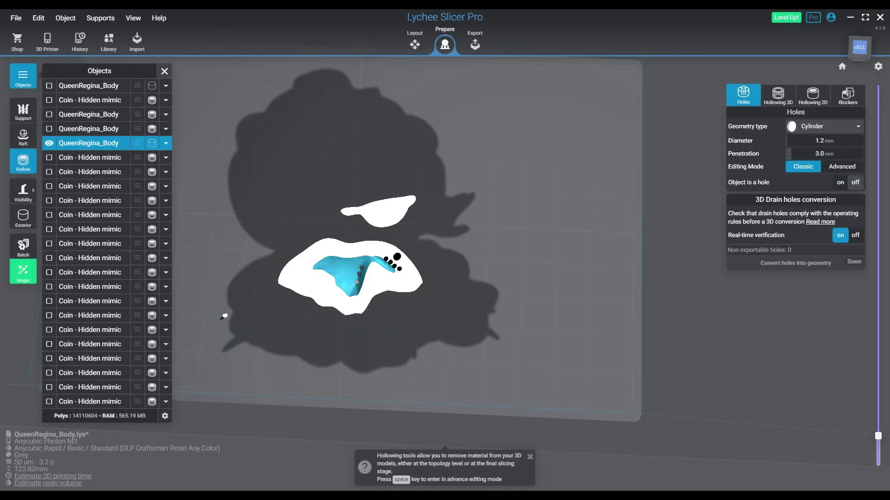
Clip the figure where the smaller separate cavity opens and place a 3 mm drain hole with 3 mm penetration in it
{"action": "right_click_drag", "start_coordinate": [397, 258], "coordinate": [340, 260]}
{"action": "left_click_drag", "start_coordinate": [878, 436], "coordinate": [877, 441]}
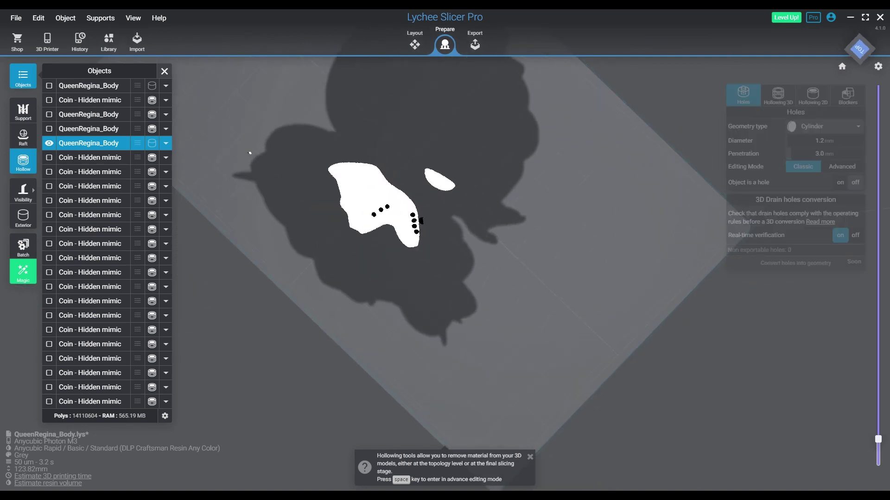
{"action": "key", "text": "Up"}
{"action": "key", "text": "Up"}
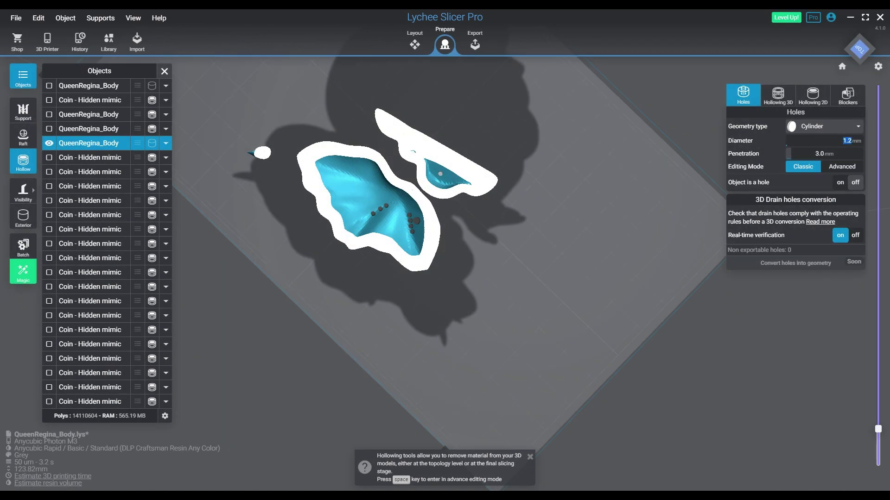
{"action": "left_click", "coordinate": [440, 174]}
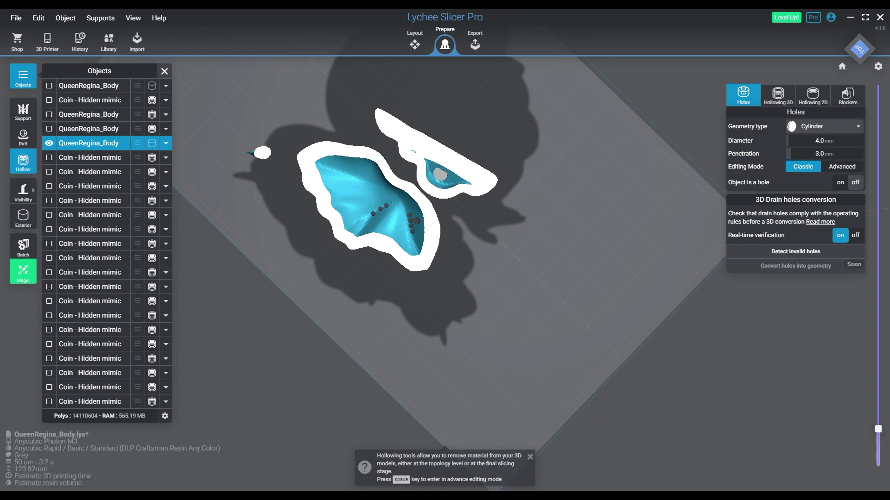
{"action": "scroll", "coordinate": [444, 187], "scroll_direction": "up", "scroll_amount": 5}
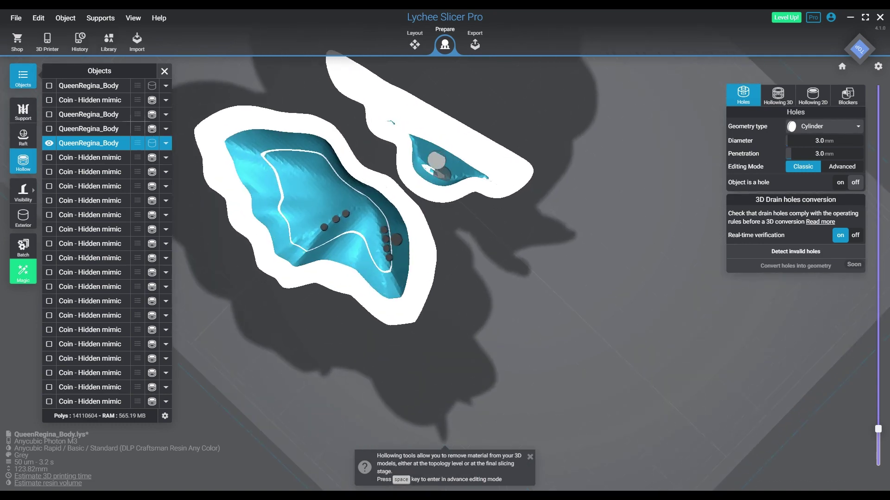
{"action": "right_click_drag", "start_coordinate": [345, 218], "coordinate": [392, 199]}
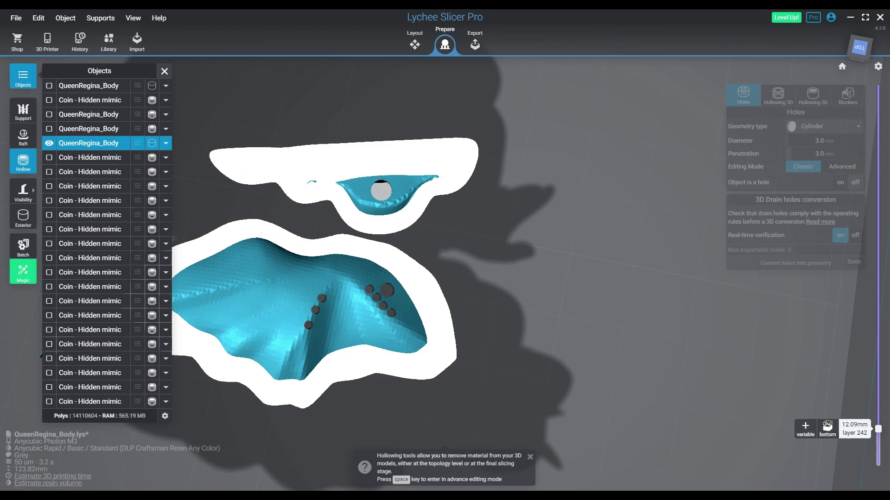
Raise the clipping height and place two more 3 mm drain holes next to the one in the smaller cavity
{"action": "left_click_drag", "start_coordinate": [878, 429], "coordinate": [878, 427]}
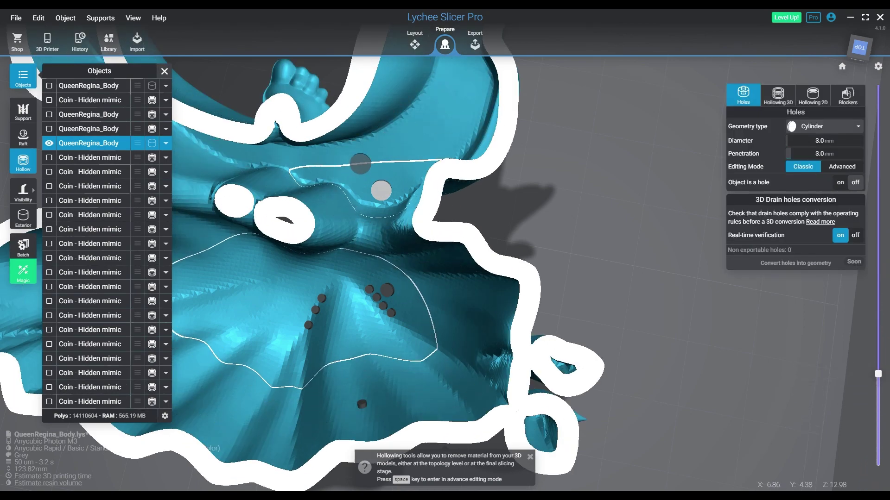
{"action": "left_click", "coordinate": [360, 172]}
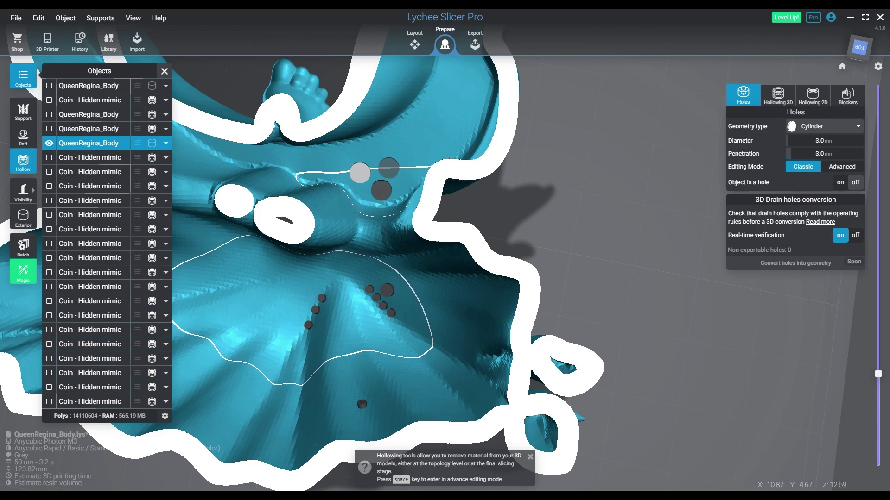
{"action": "left_click", "coordinate": [389, 168]}
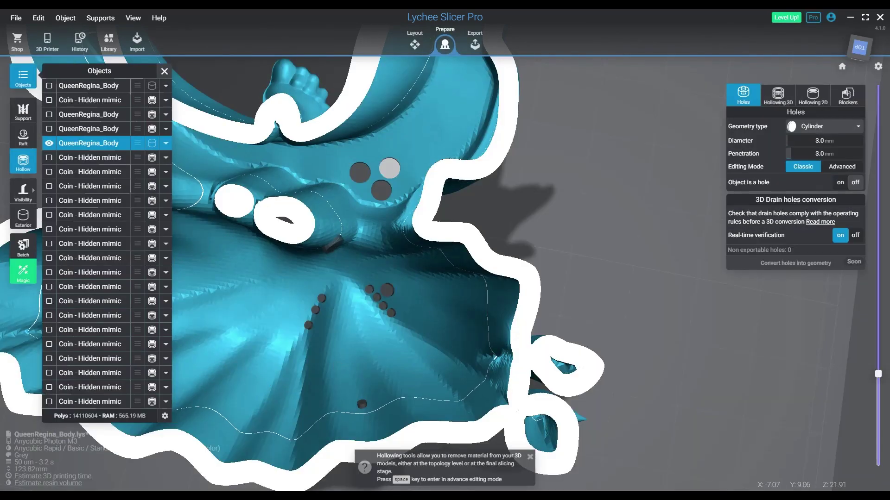
Place two 3 mm drain holes with 3 mm penetration farther along the curved cavity, beyond the cluster of three holes
{"action": "middle_click_drag", "start_coordinate": [389, 169], "coordinate": [453, 352]}
{"action": "right_click_drag", "start_coordinate": [453, 352], "coordinate": [491, 154]}
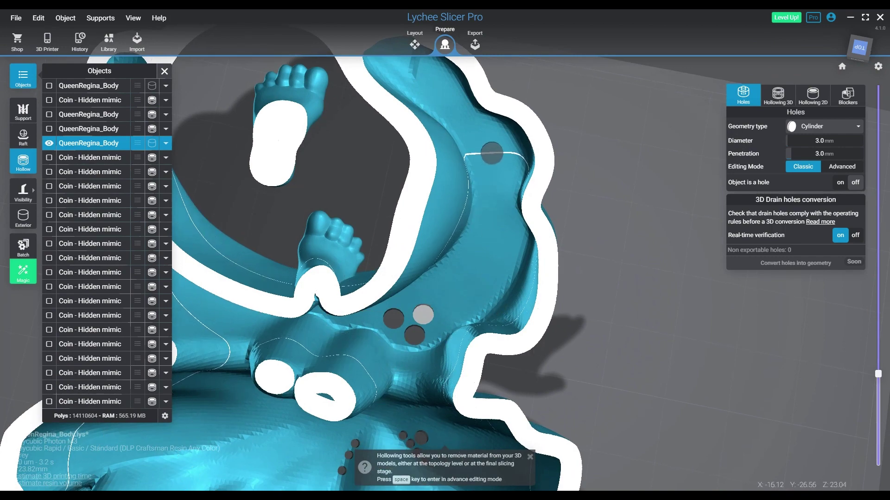
{"action": "left_click", "coordinate": [492, 154]}
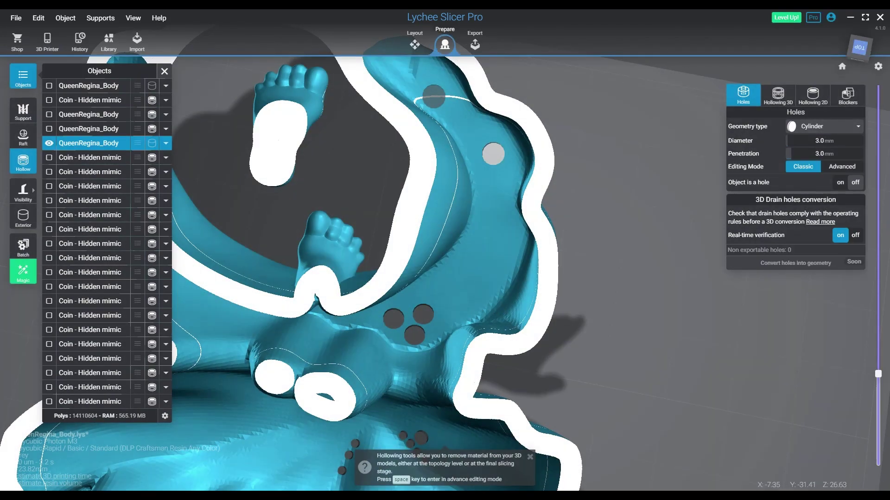
{"action": "left_click", "coordinate": [433, 97]}
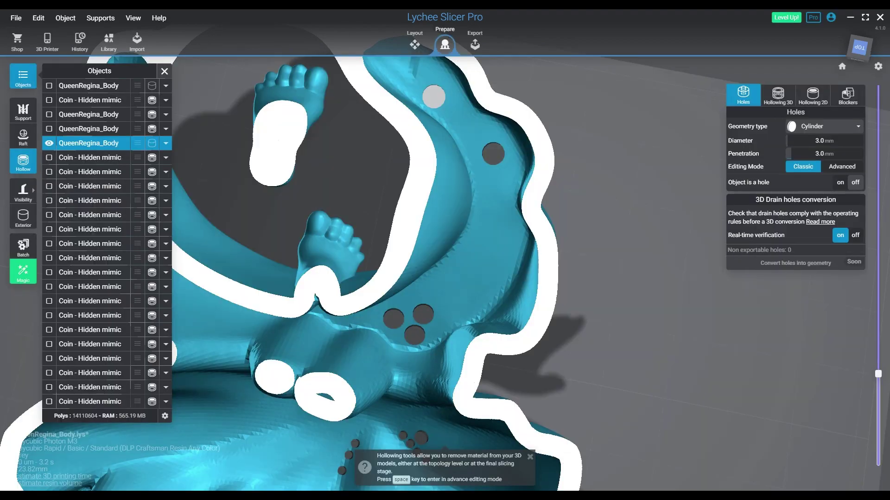
Add two 3 mm drain holes on the cavity's opposite side and two 5 mm holes with 3 mm penetration near the three-hole cluster
{"action": "middle_click_drag", "start_coordinate": [434, 97], "coordinate": [656, 125]}
{"action": "left_click", "coordinate": [350, 204]}
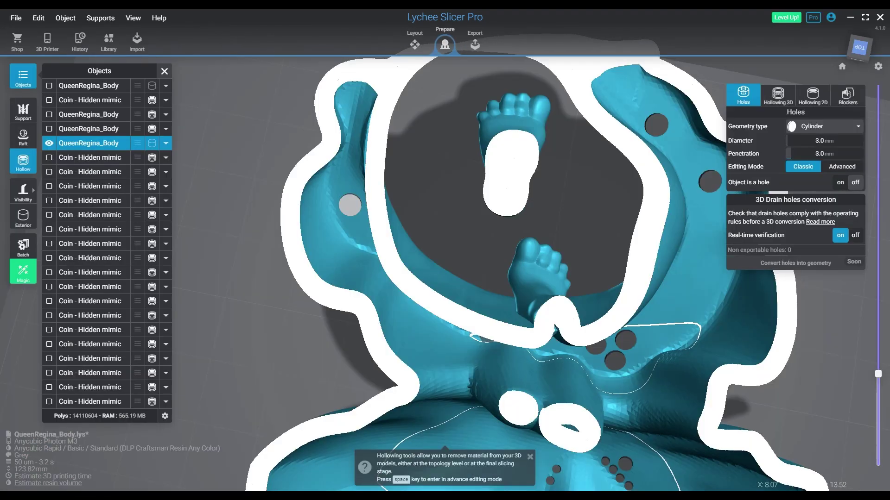
{"action": "right_click_drag", "start_coordinate": [486, 341], "coordinate": [491, 307]}
{"action": "left_click", "coordinate": [472, 359]}
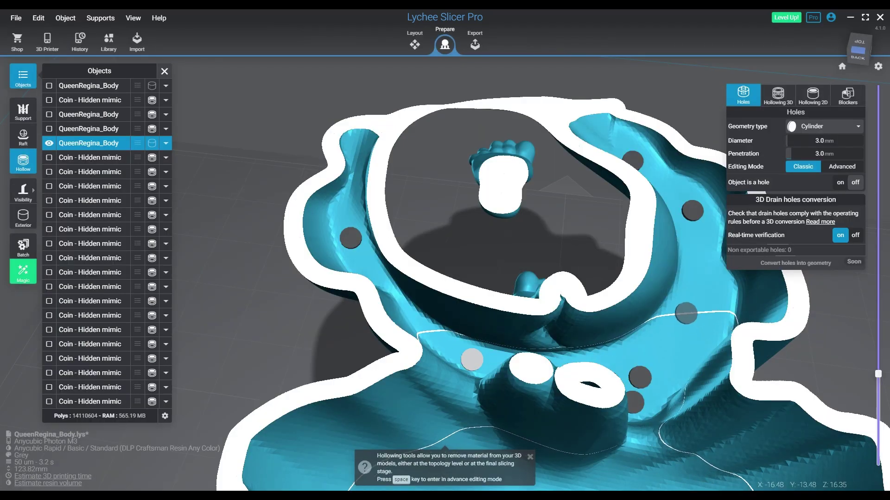
{"action": "left_click", "coordinate": [700, 296]}
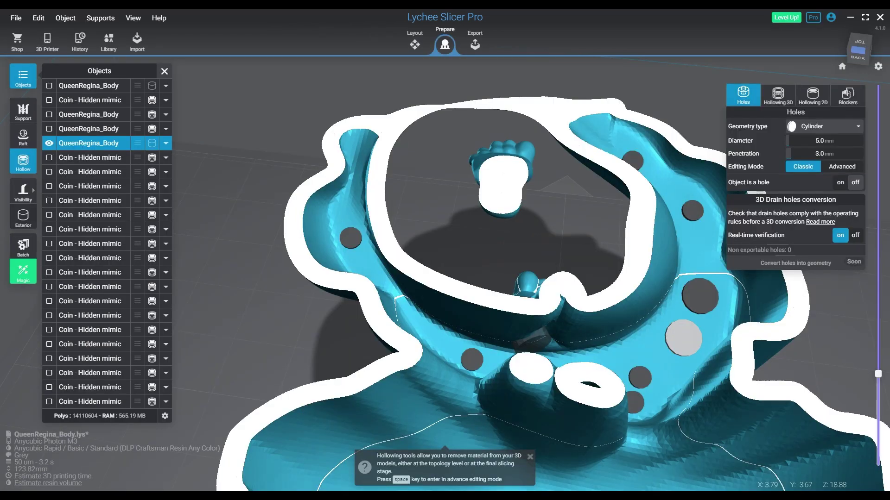
Switch the figure to the interior display and examine the drain holes placed along the curved cavity
{"action": "left_click", "coordinate": [23, 218]}
{"action": "right_click_drag", "start_coordinate": [417, 394], "coordinate": [155, 394]}
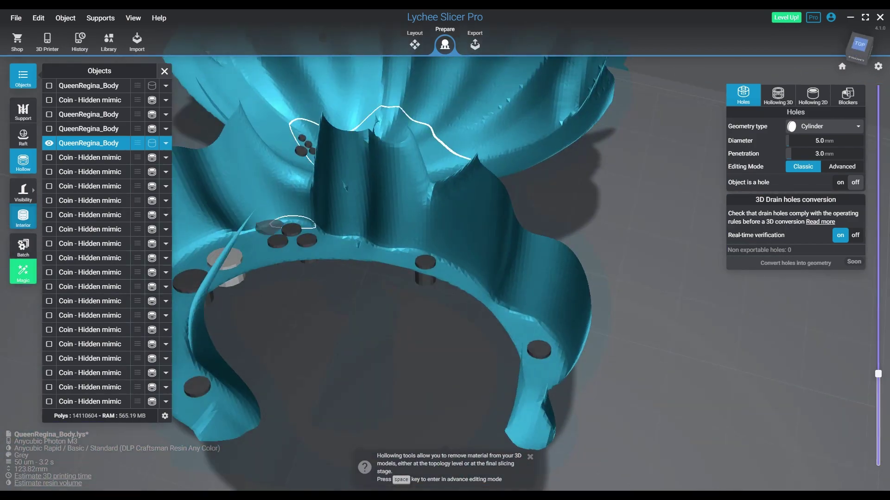
{"action": "scroll", "coordinate": [479, 329], "scroll_direction": "up", "scroll_amount": 2}
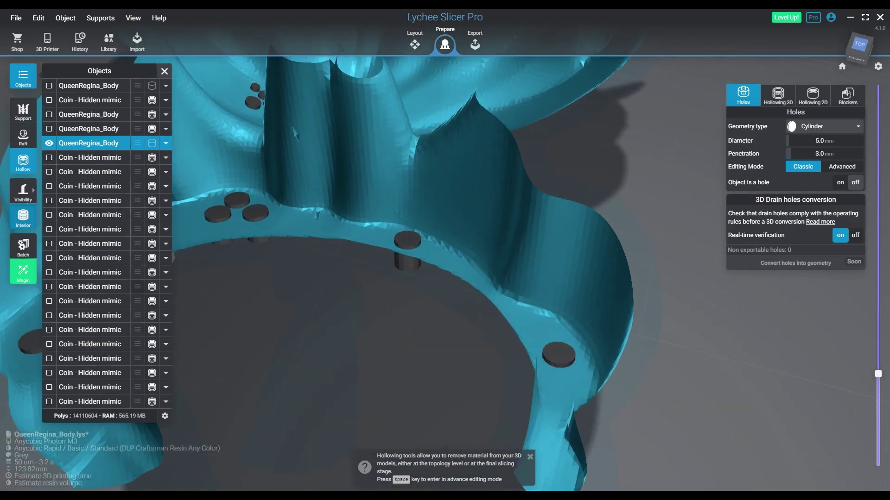
Return to the exterior display and inspect the clipped cavities and drain holes from several angles, including the underside and front
{"action": "left_click", "coordinate": [23, 218]}
{"action": "right_click_drag", "start_coordinate": [278, 334], "coordinate": [284, 202]}
{"action": "middle_click_drag", "start_coordinate": [284, 201], "coordinate": [470, 155]}
{"action": "right_click_drag", "start_coordinate": [278, 371], "coordinate": [274, 301]}
{"action": "middle_click_drag", "start_coordinate": [496, 445], "coordinate": [470, 205]}
{"action": "right_click_drag", "start_coordinate": [493, 336], "coordinate": [575, 440]}
{"action": "right_click_drag", "start_coordinate": [611, 273], "coordinate": [497, 368]}
{"action": "middle_click_drag", "start_coordinate": [496, 368], "coordinate": [472, 422]}
{"action": "scroll", "coordinate": [596, 287], "scroll_direction": "down", "scroll_amount": 4}
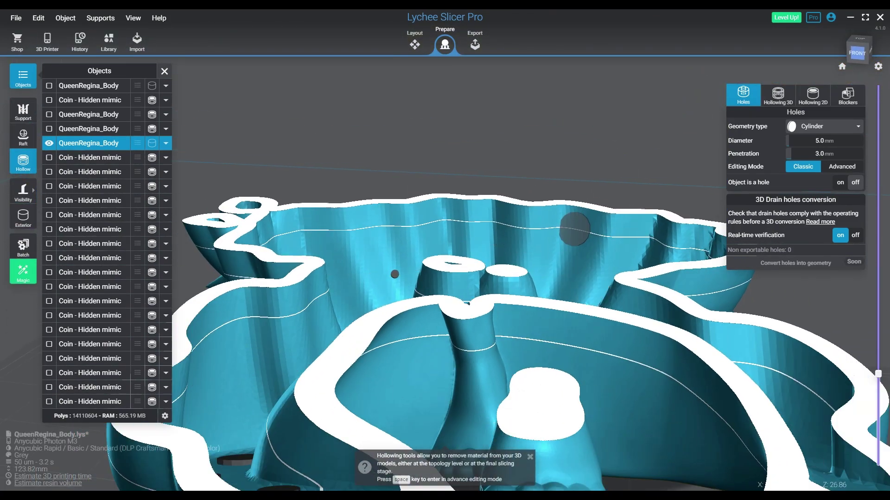
{"action": "right_click_drag", "start_coordinate": [568, 239], "coordinate": [566, 333]}
{"action": "key", "text": "b"}
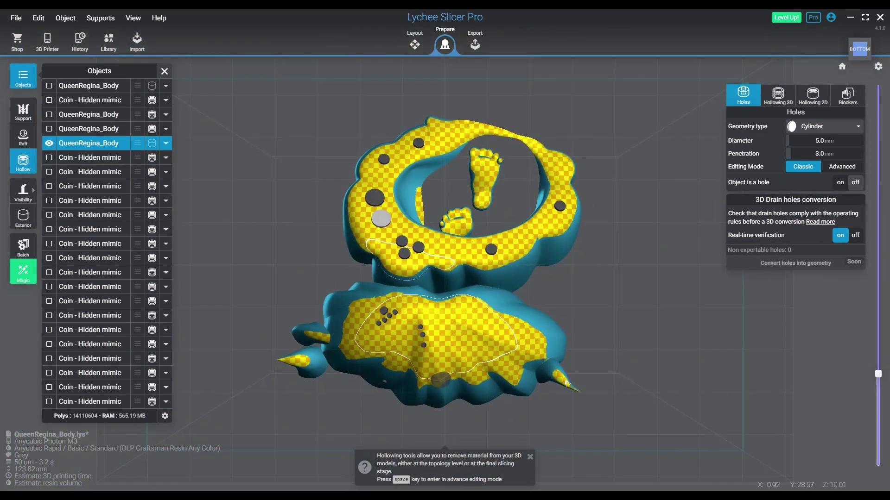
{"action": "key", "text": "f"}
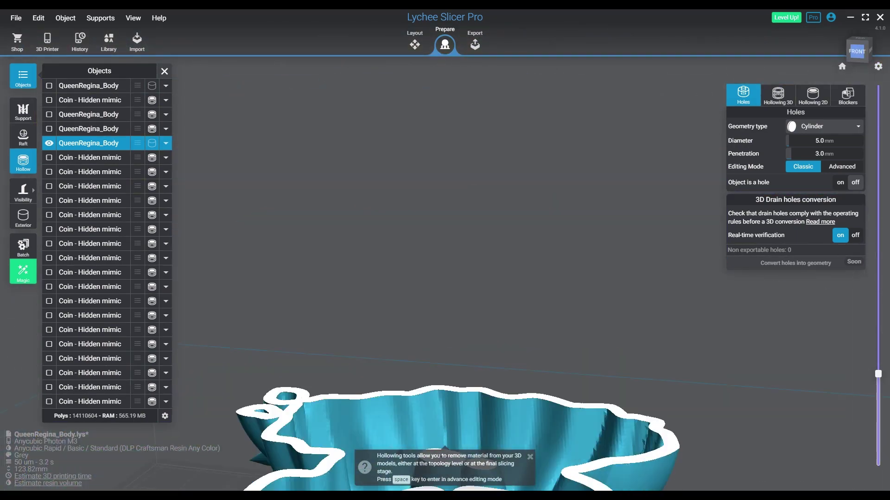
Move the clipping plane through the figure's height to check the cavities, and restore the unclipped figure
{"action": "right_click_drag", "start_coordinate": [621, 468], "coordinate": [595, 431]}
{"action": "middle_click_drag", "start_coordinate": [596, 429], "coordinate": [568, 268]}
{"action": "right_click_drag", "start_coordinate": [568, 269], "coordinate": [620, 334]}
{"action": "left_click_drag", "start_coordinate": [877, 374], "coordinate": [878, 140]}
{"action": "left_click_drag", "start_coordinate": [877, 86], "coordinate": [877, 469]}
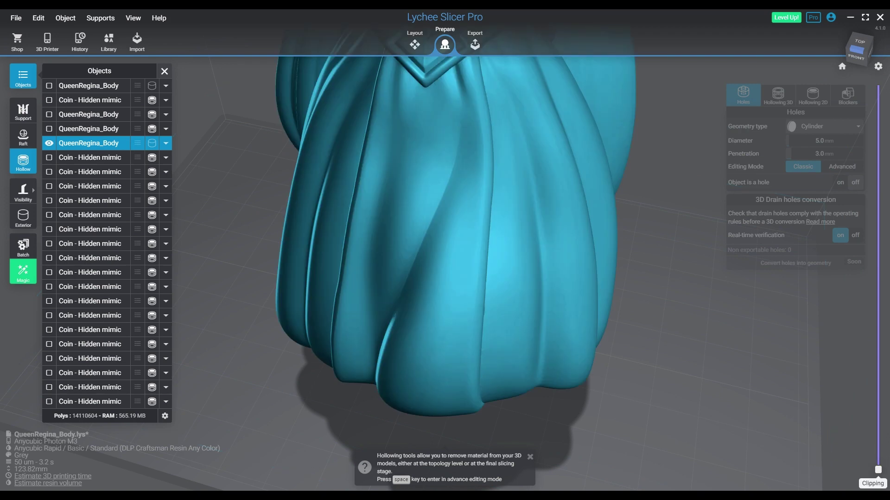
Bring the whole figure into view and save the QueenRegina_Body.lys project
{"action": "scroll", "coordinate": [508, 247], "scroll_direction": "down", "scroll_amount": 8}
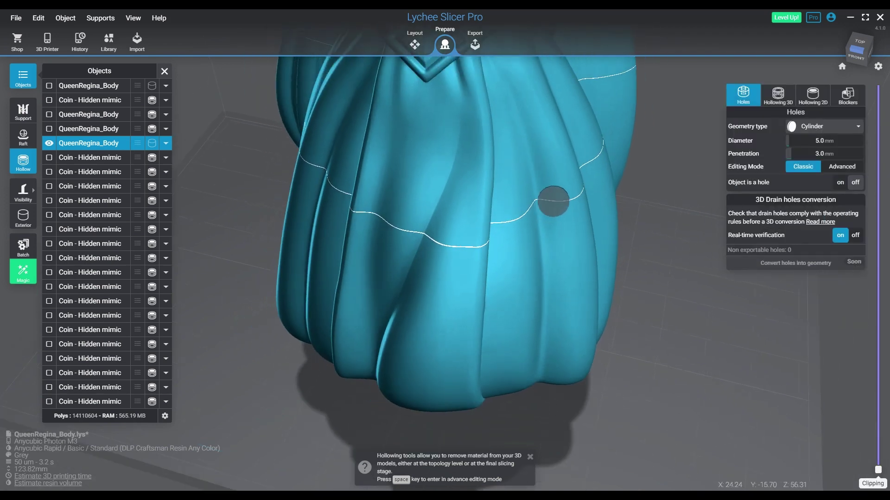
{"action": "scroll", "coordinate": [547, 199], "scroll_direction": "down", "scroll_amount": 1}
{"action": "middle_click_drag", "start_coordinate": [461, 163], "coordinate": [445, 403]}
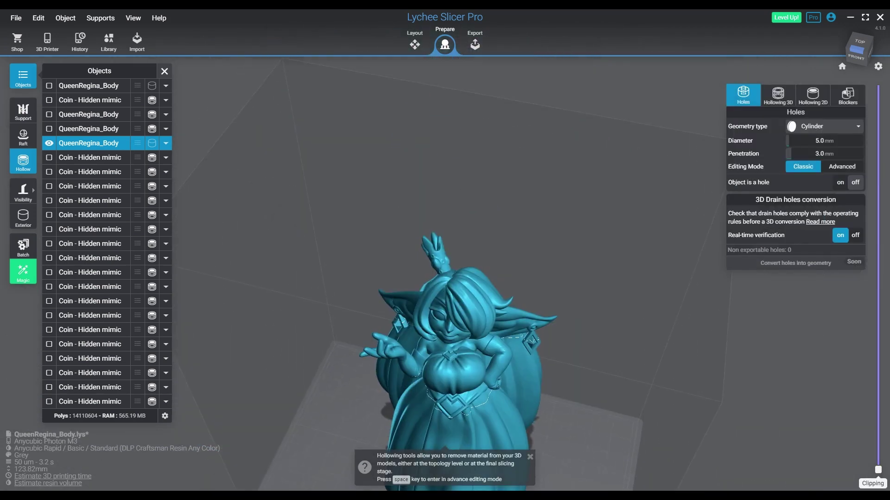
{"action": "right_click_drag", "start_coordinate": [445, 403], "coordinate": [485, 278]}
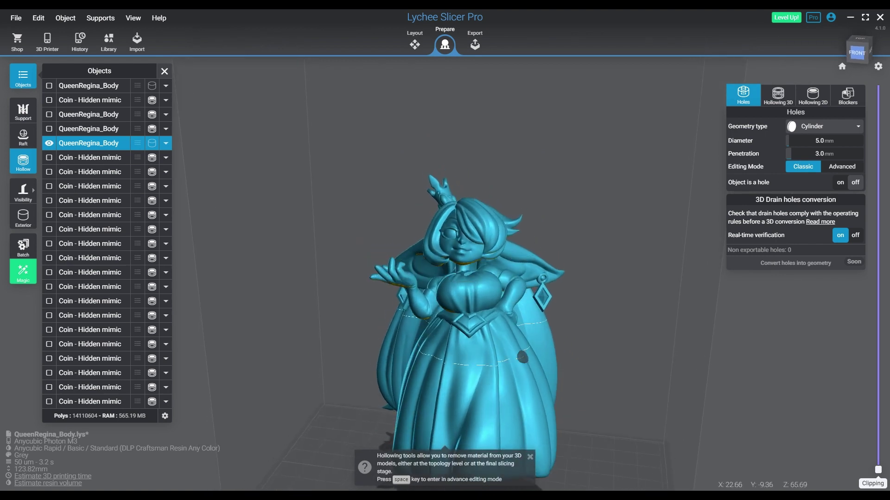
{"action": "middle_click_drag", "start_coordinate": [533, 364], "coordinate": [499, 311]}
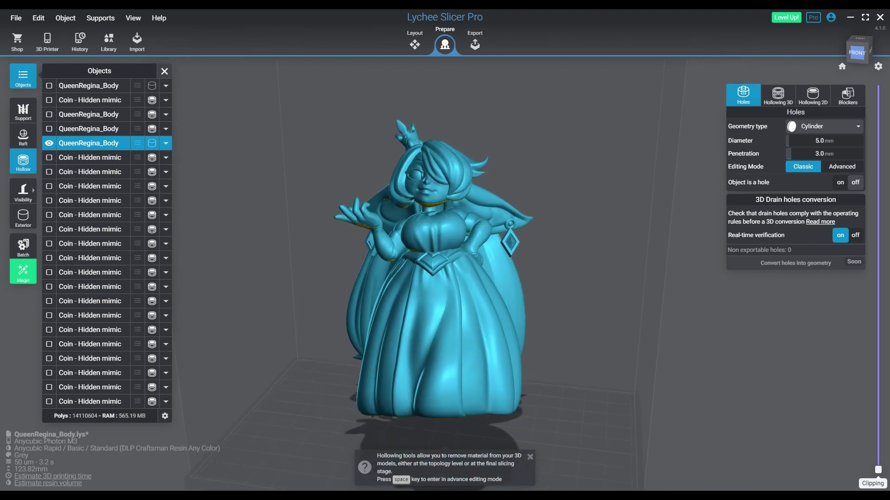
{"action": "key", "text": "ctrl+s"}
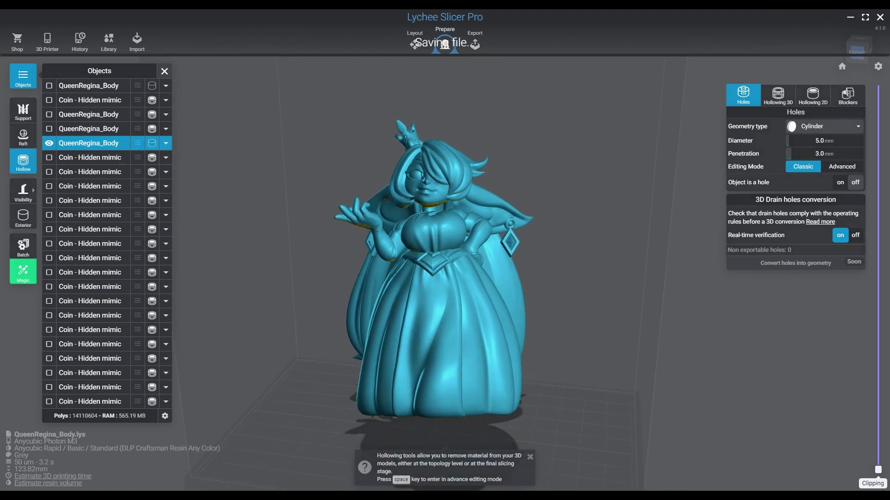